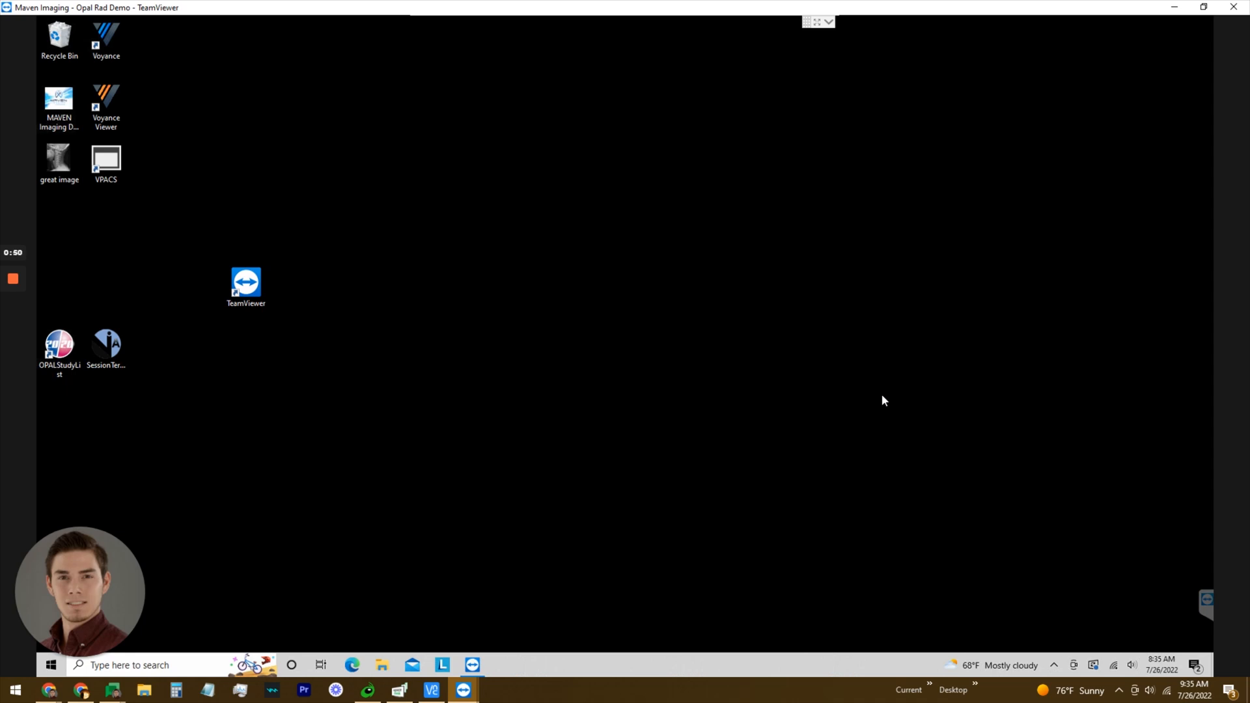
Launch OPALStudyList and enter the site administrator's user name and password at login.
double_click(62, 350)
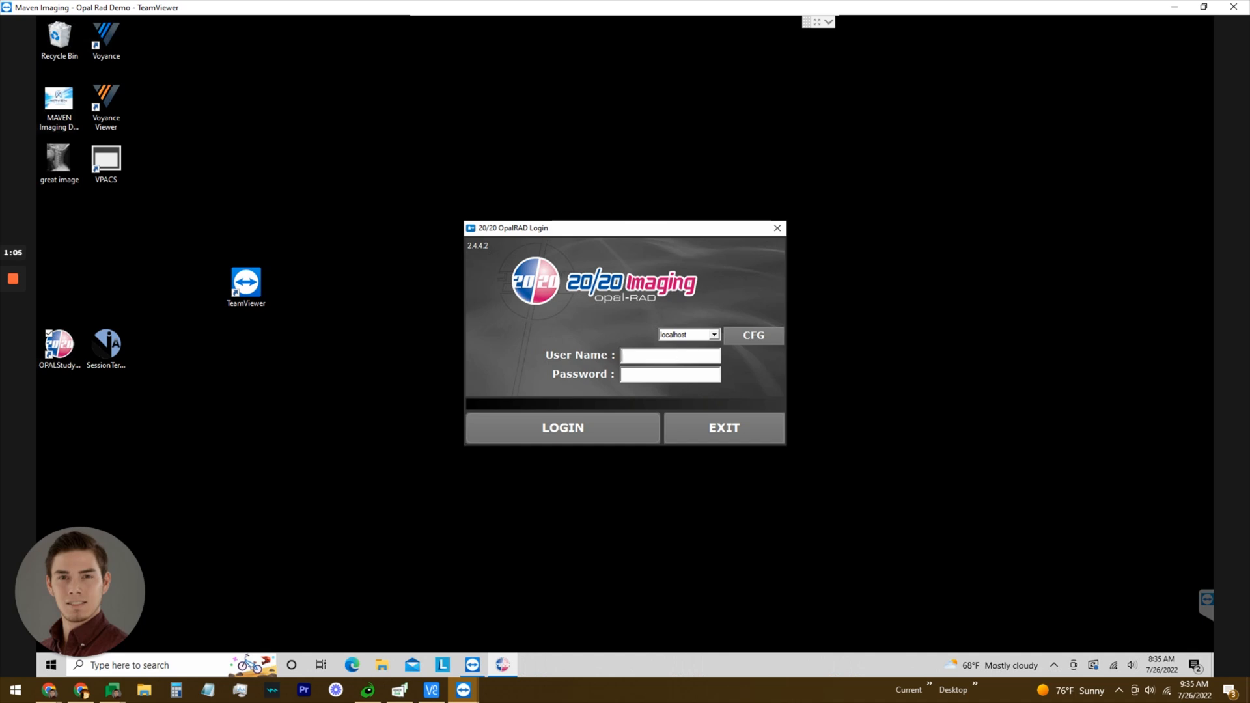
left_click(658, 356)
type("siteadmin")
key("Tab")
type("*********")
Log in and sort the study list by Study Date/Time, newest first, selecting the top study.
left_click(560, 431)
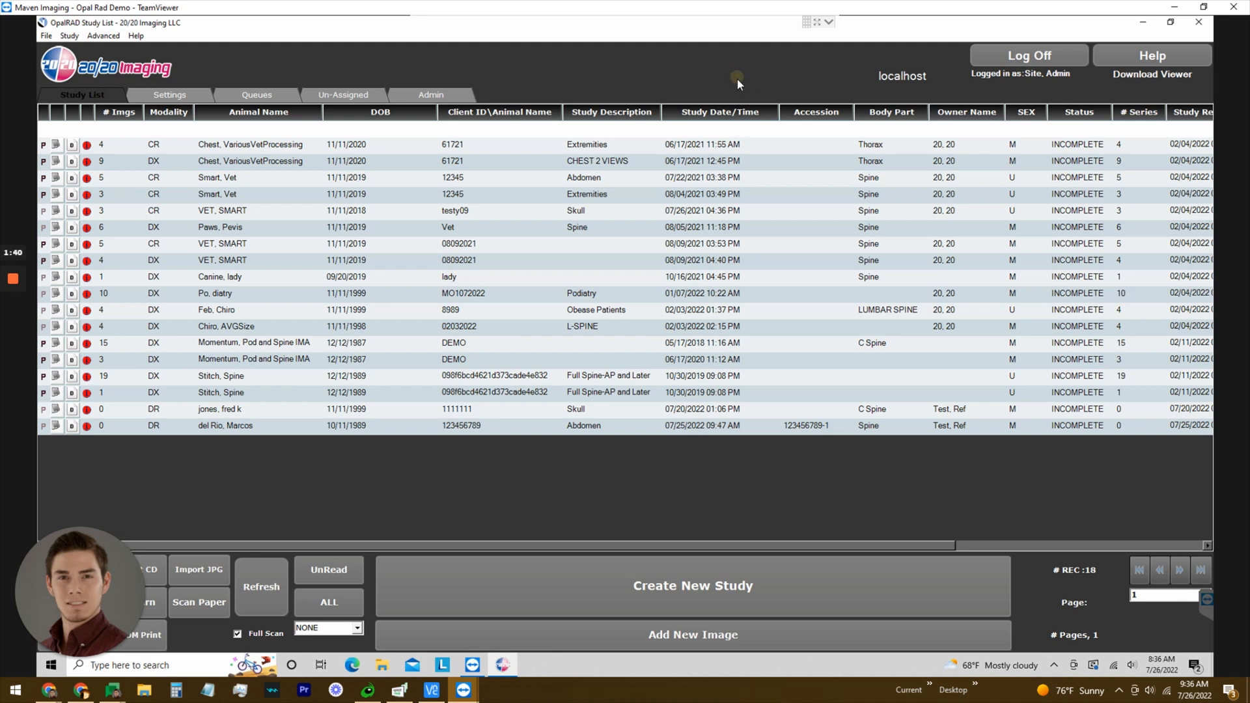
left_click(742, 116)
left_click(734, 118)
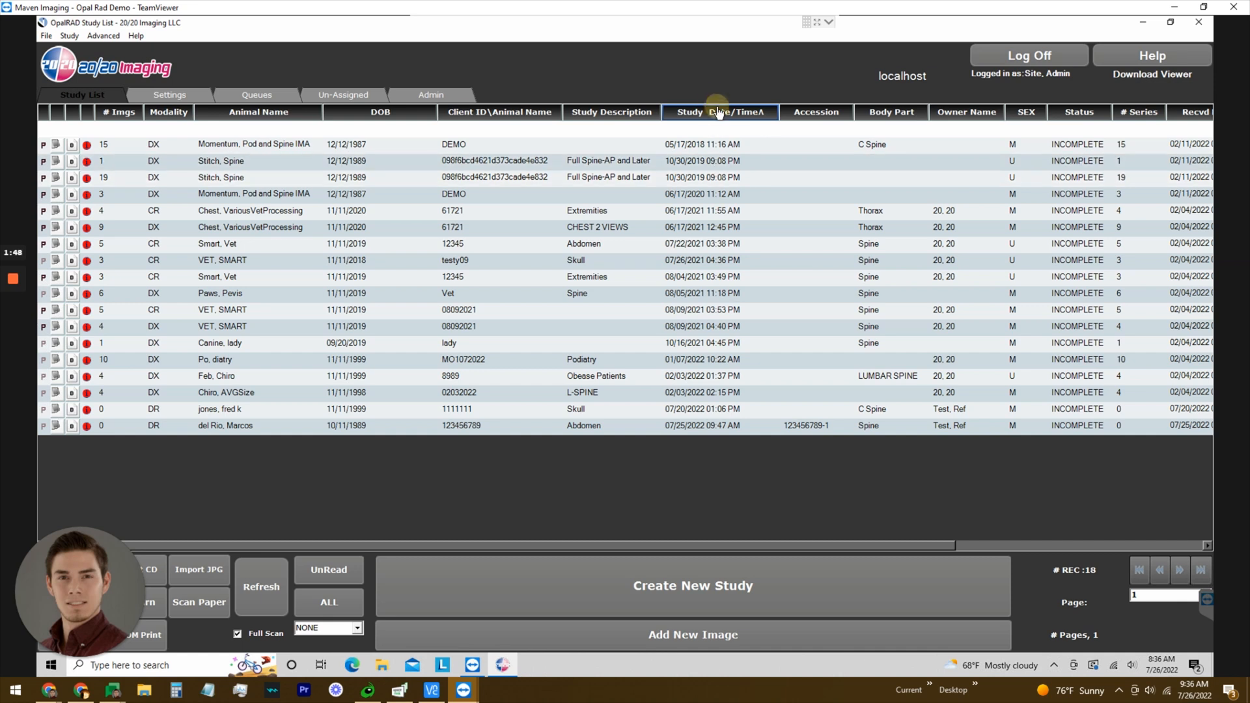
left_click(719, 114)
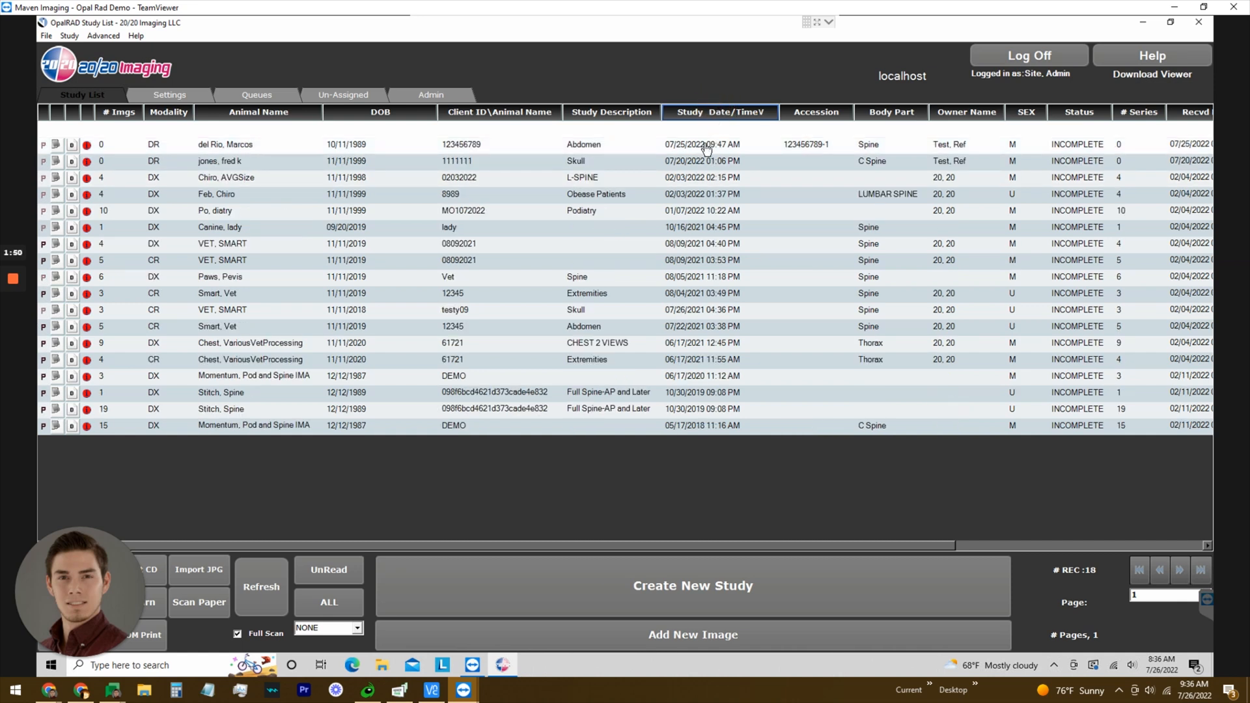
left_click(706, 148)
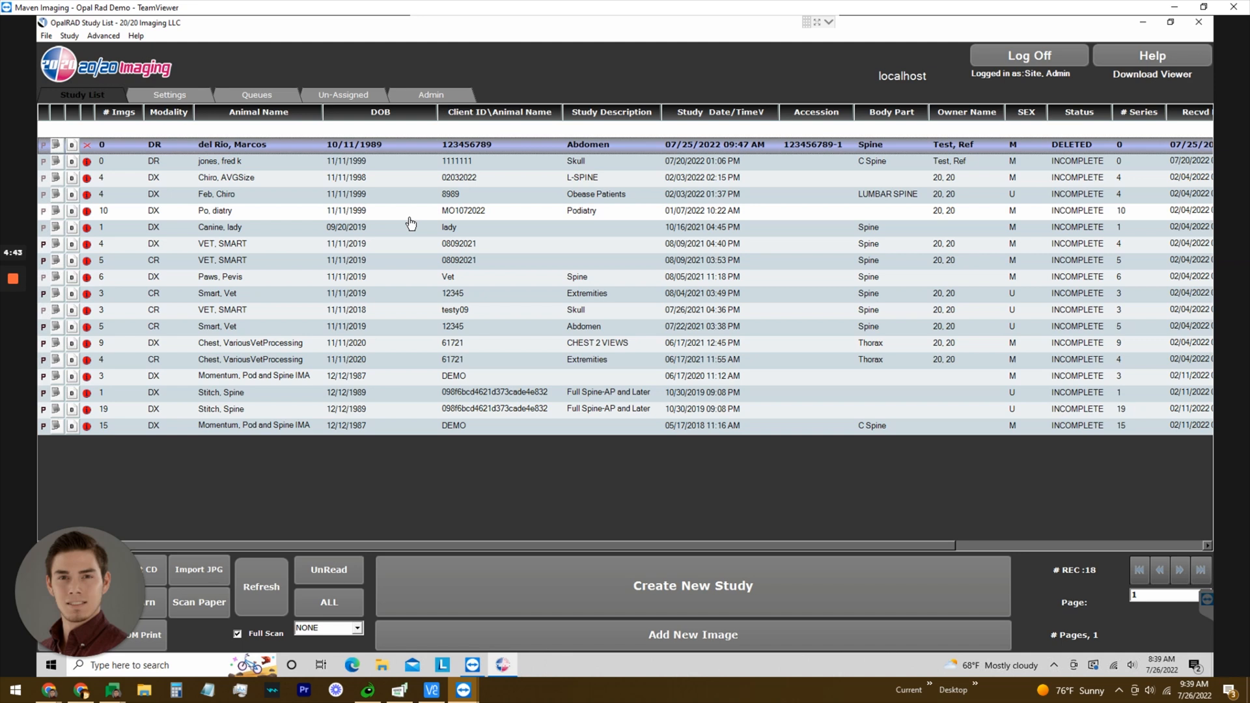
Start a new study and enter the client ID.
left_click(672, 585)
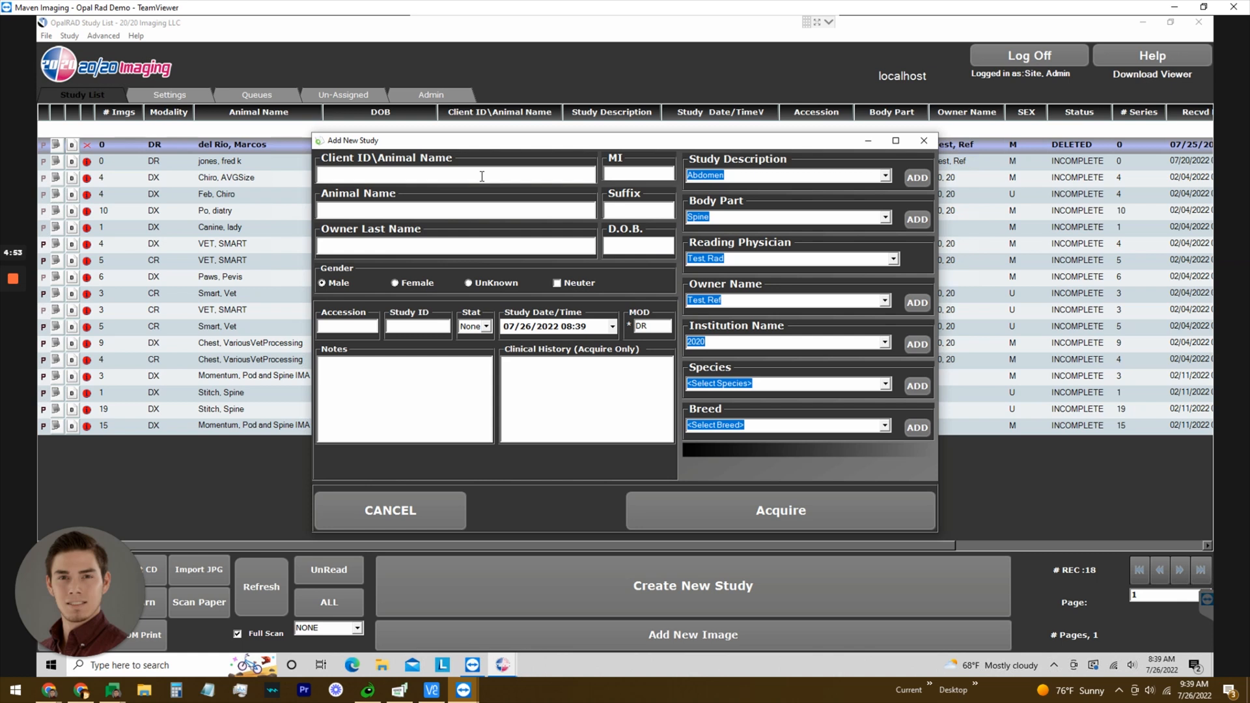
type("1234568")
key("BackSpace")
type("78")
key("Tab")
Enter the animal's name and the owner's last name in the new study form.
left_click(547, 208)
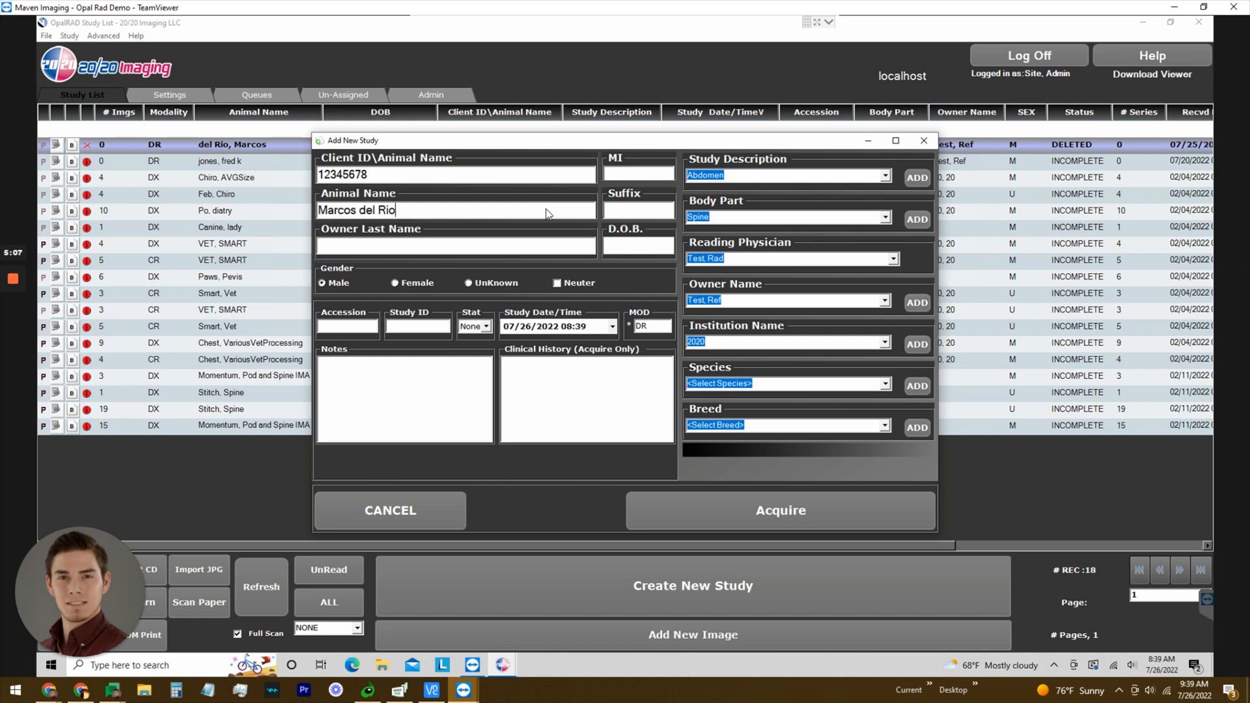
key("Tab")
key("Tab")
type("del Rio")
key("Tab")
key("Tab")
left_click(622, 248)
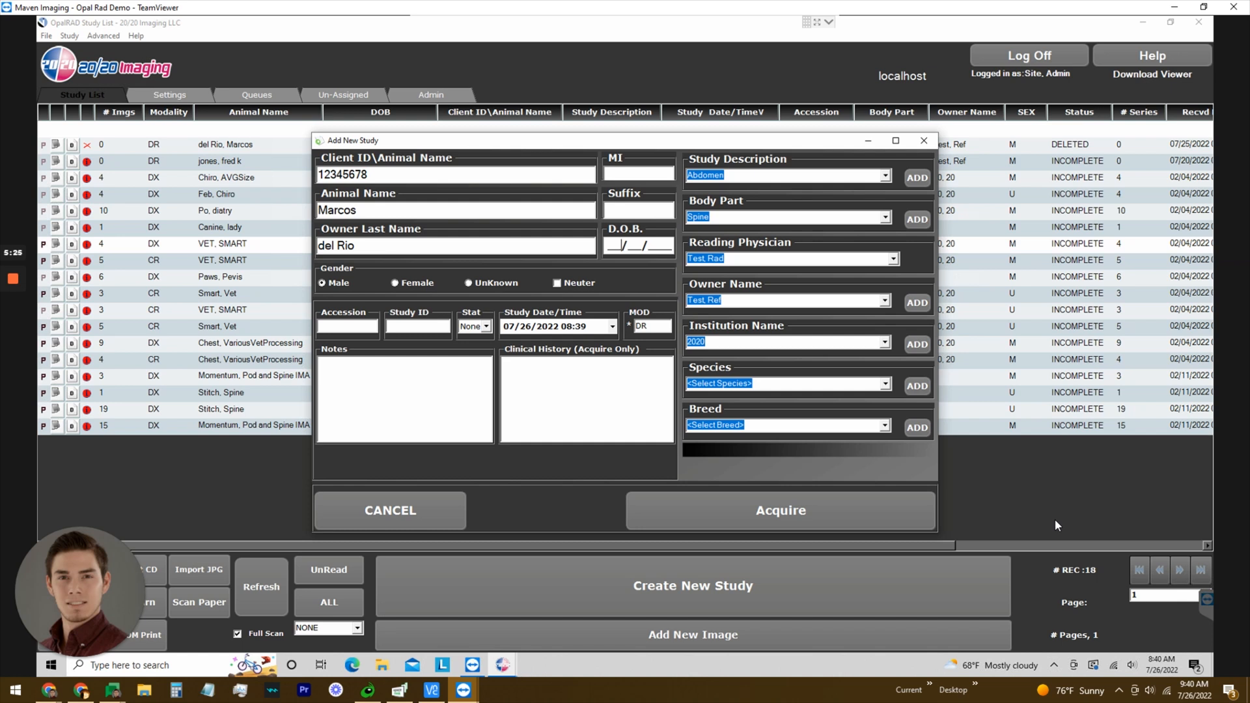
Enter the date of birth 10/11/19 for the new study.
type("10")
key("Tab")
type("11")
key("Tab")
type("1989")
key("BackSpace")
key("BackSpace")
key("BackSpace")
key("BackSpace")
Fill in the study's accession number.
key("BackSpace")
key("BackSpace")
key("BackSpace")
key("BackSpace")
type("10/11/1989")
left_click(330, 287)
left_click(358, 325)
type("1234567")
type("8-")
type("2")
key("BackSpace")
type("1")
Enter the owner's full name and set the institution name to Maven Imaging.
left_click(737, 300)
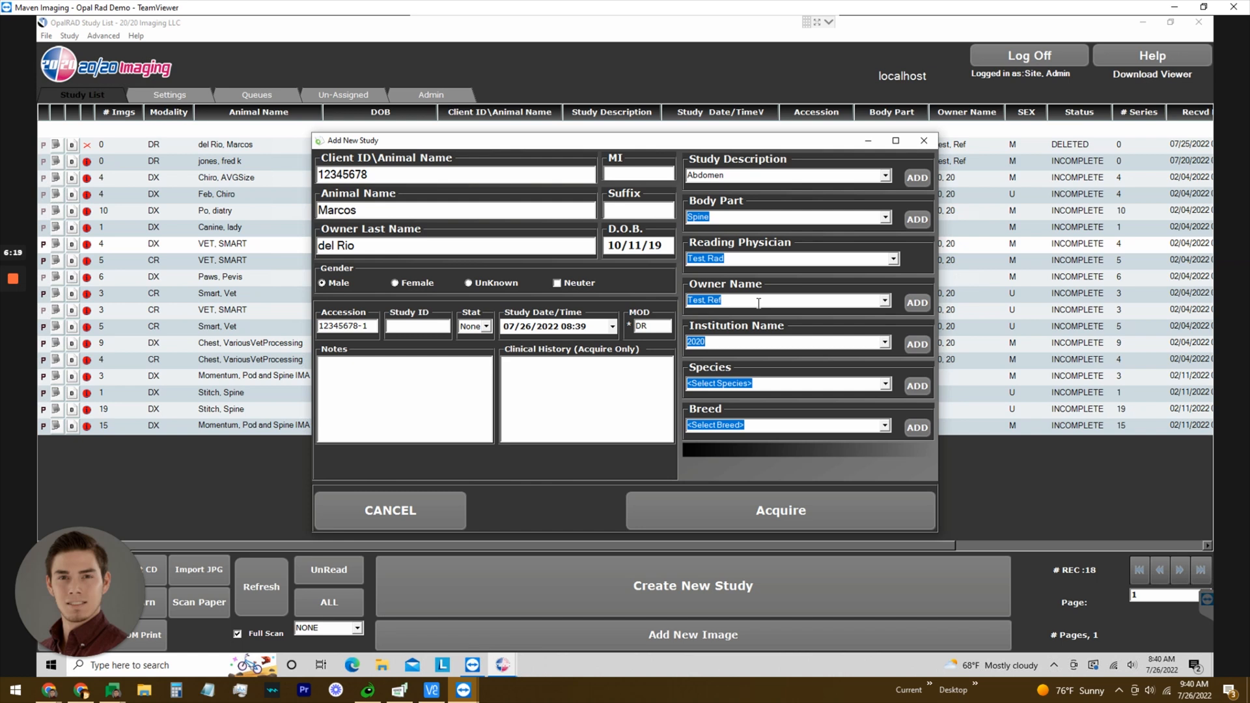
type("Maven Imaging")
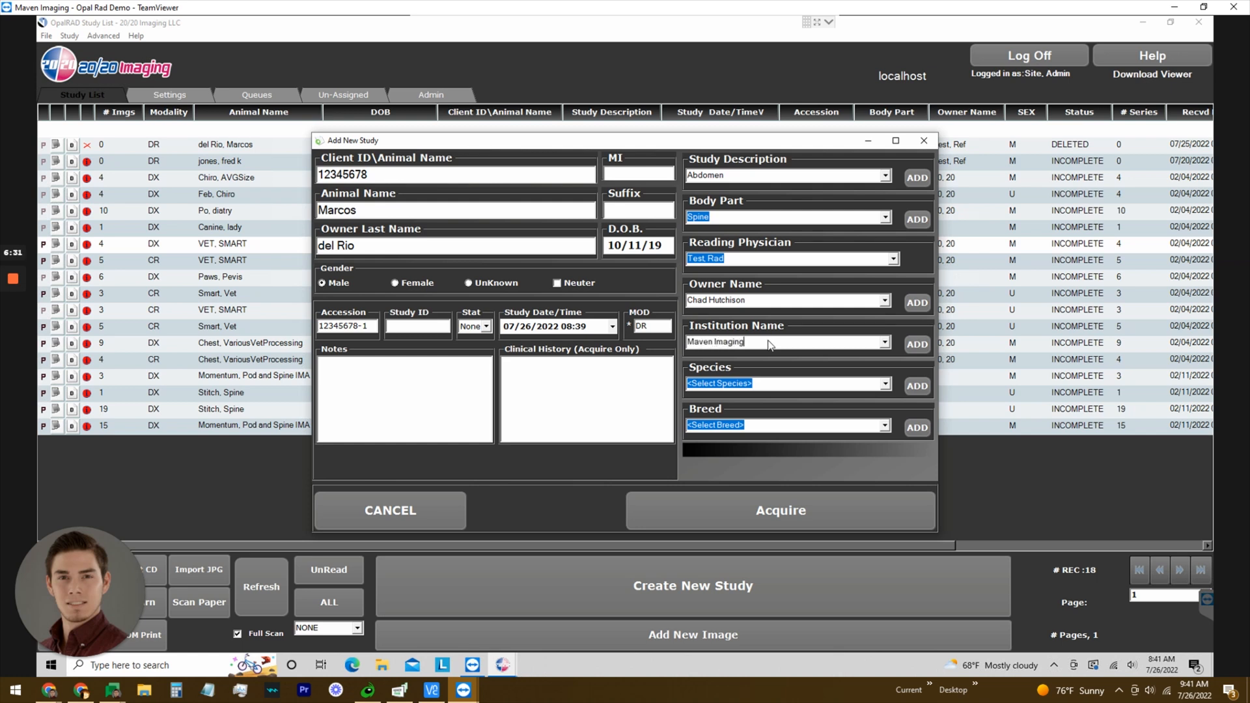
Clear the unsaved institution name from the study form.
left_click(918, 303)
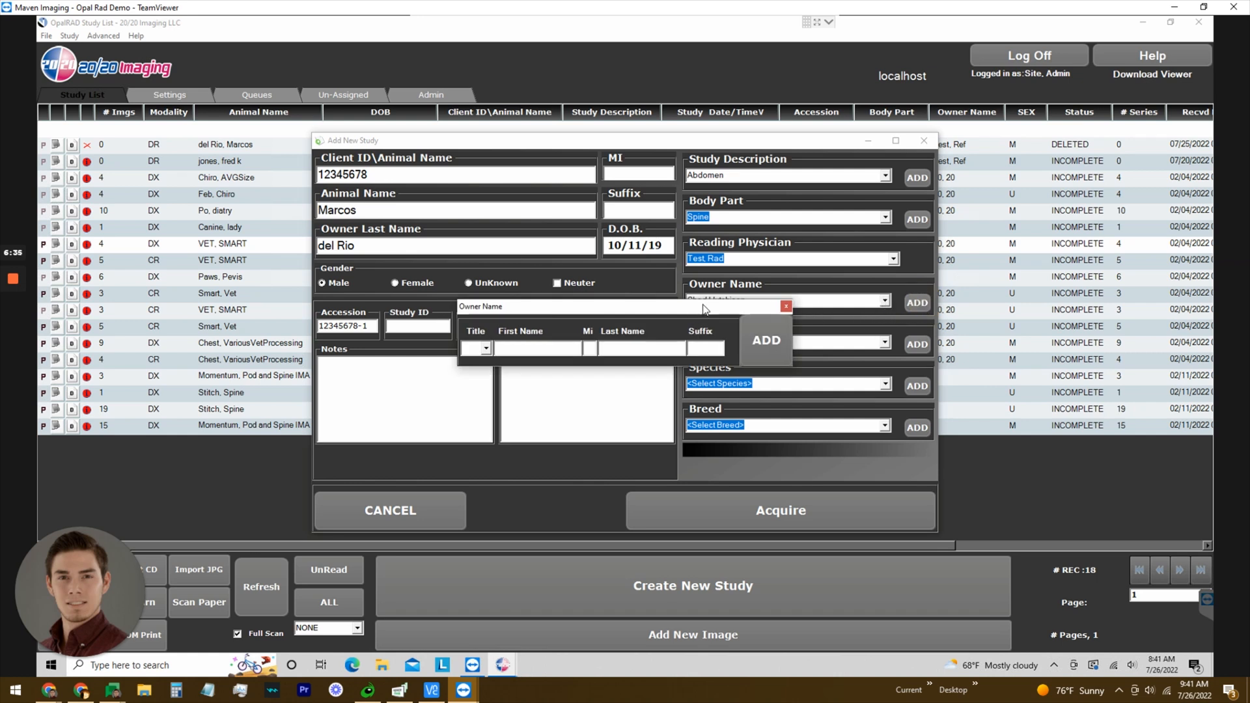
left_click_drag(703, 304, 727, 334)
left_click(810, 338)
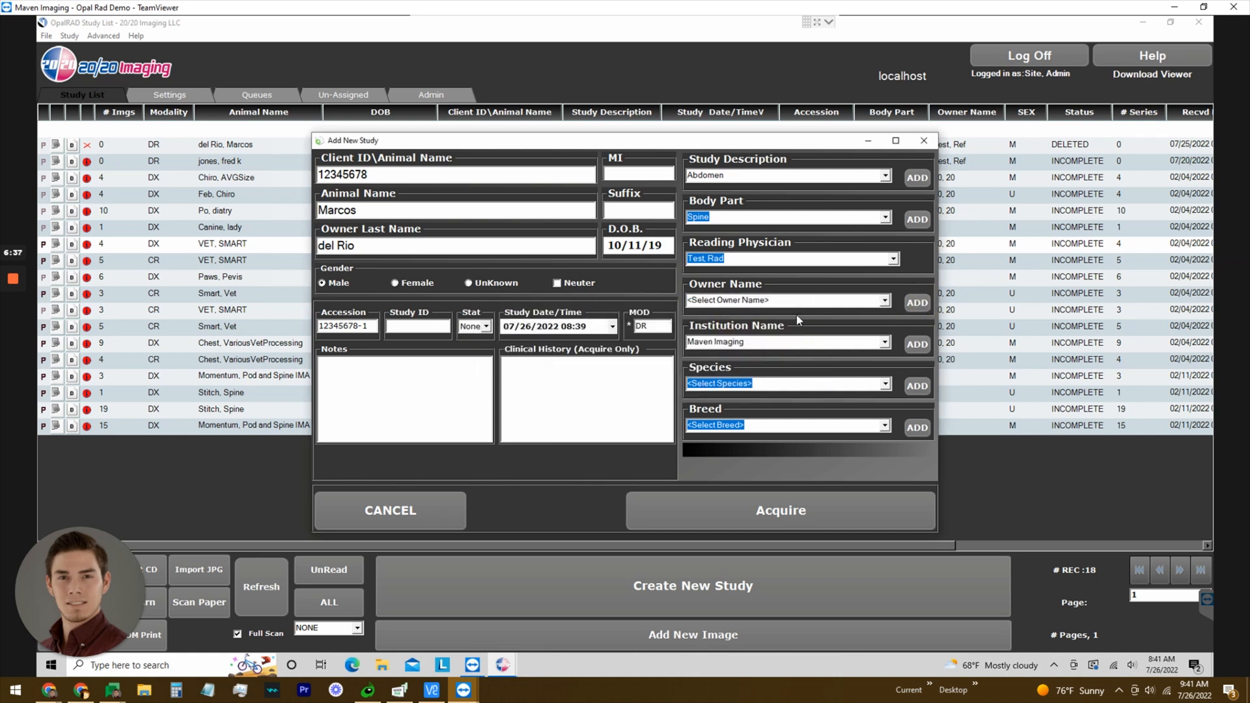
left_click(778, 345)
key("BackSpace")
left_click(854, 304)
Add a new owner record titled Dr. with the owner's name and assign it to the study.
left_click(914, 304)
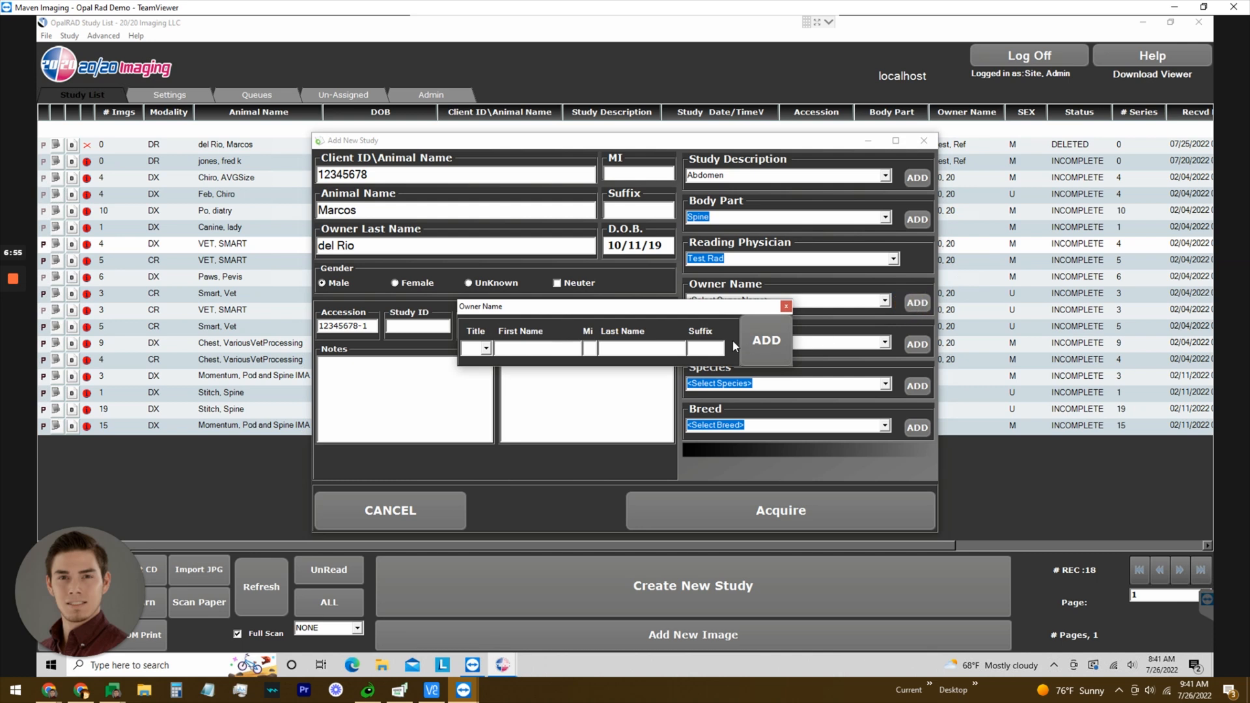
left_click(485, 348)
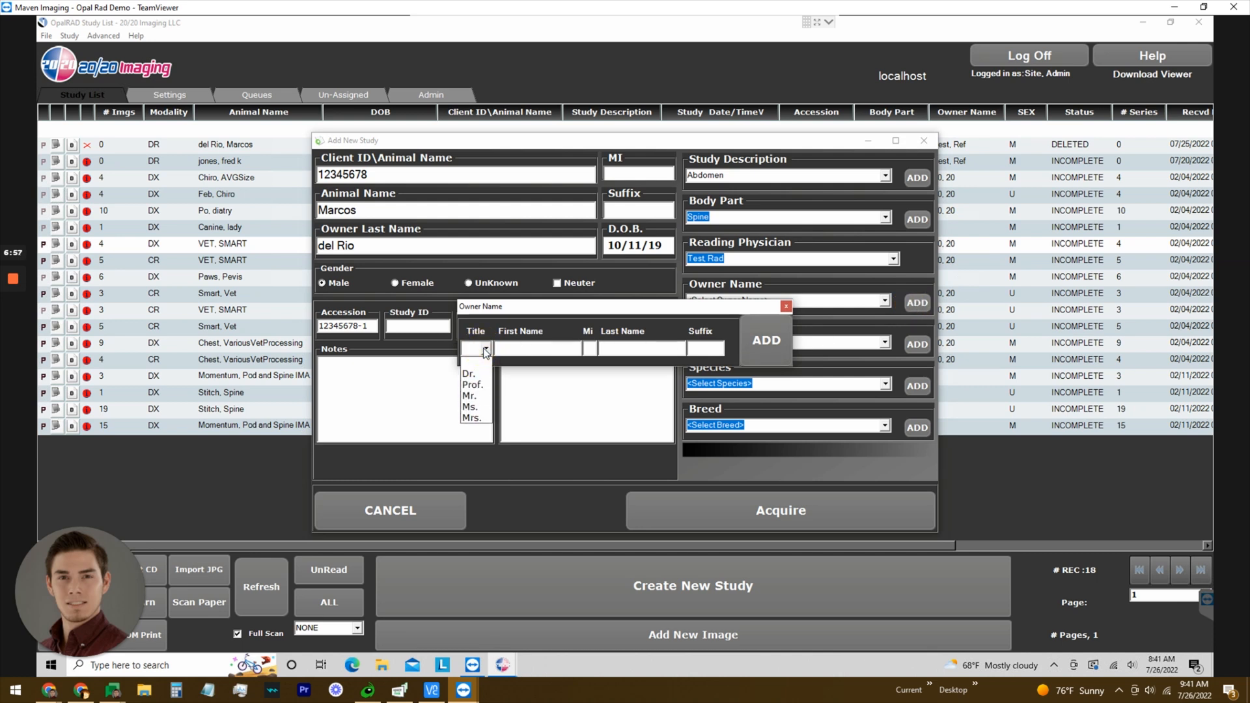
left_click(474, 374)
left_click(523, 345)
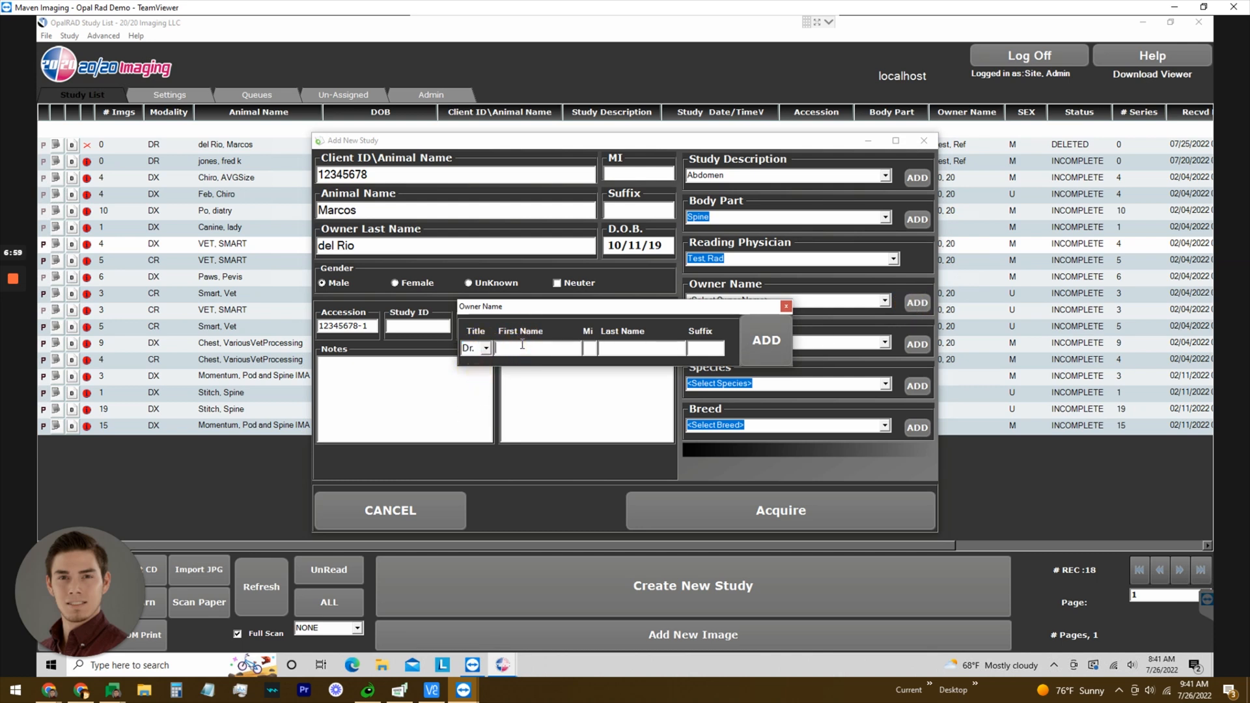
left_click(788, 332)
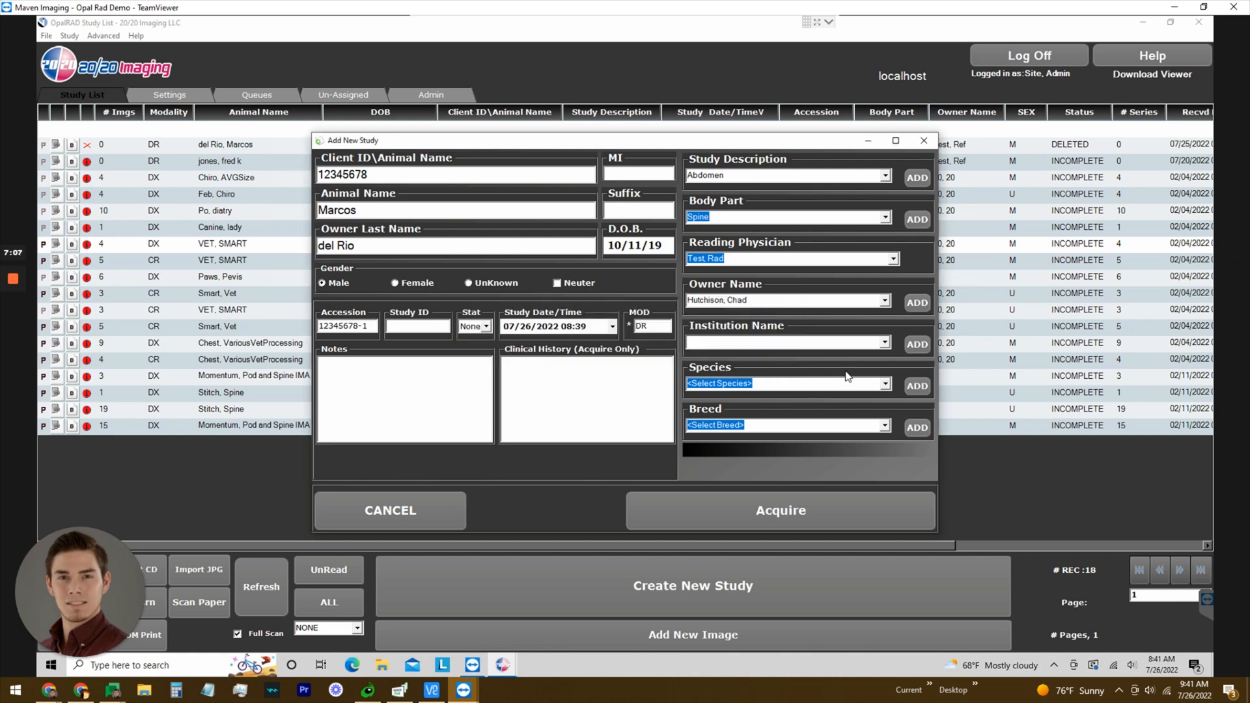
Keep the new owner selected, then add Maven Imaging as an institution for the study.
left_click(885, 301)
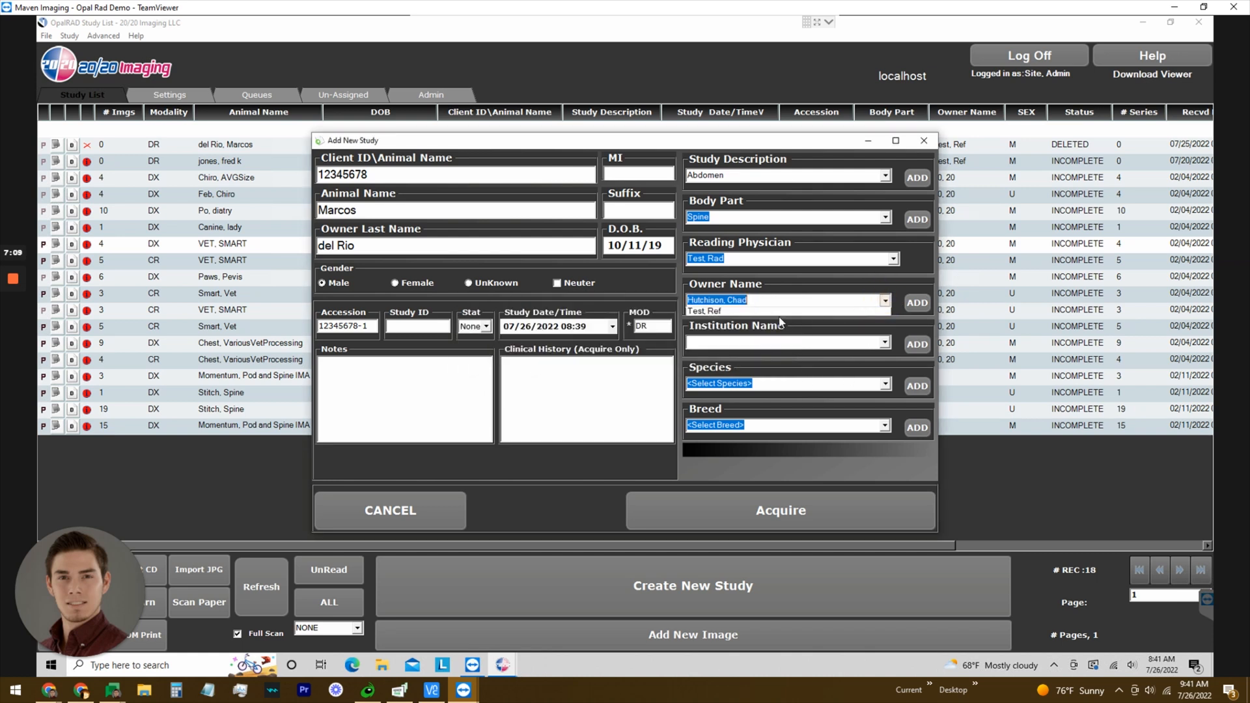
left_click(723, 321)
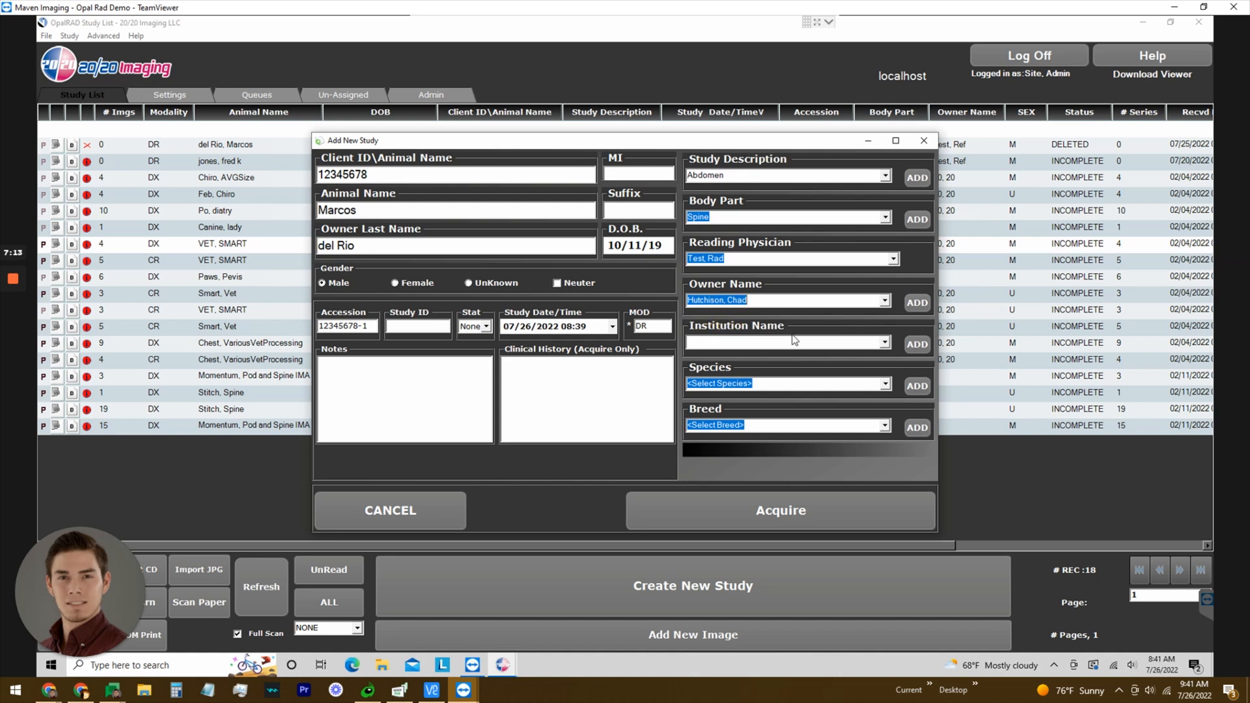
left_click(916, 345)
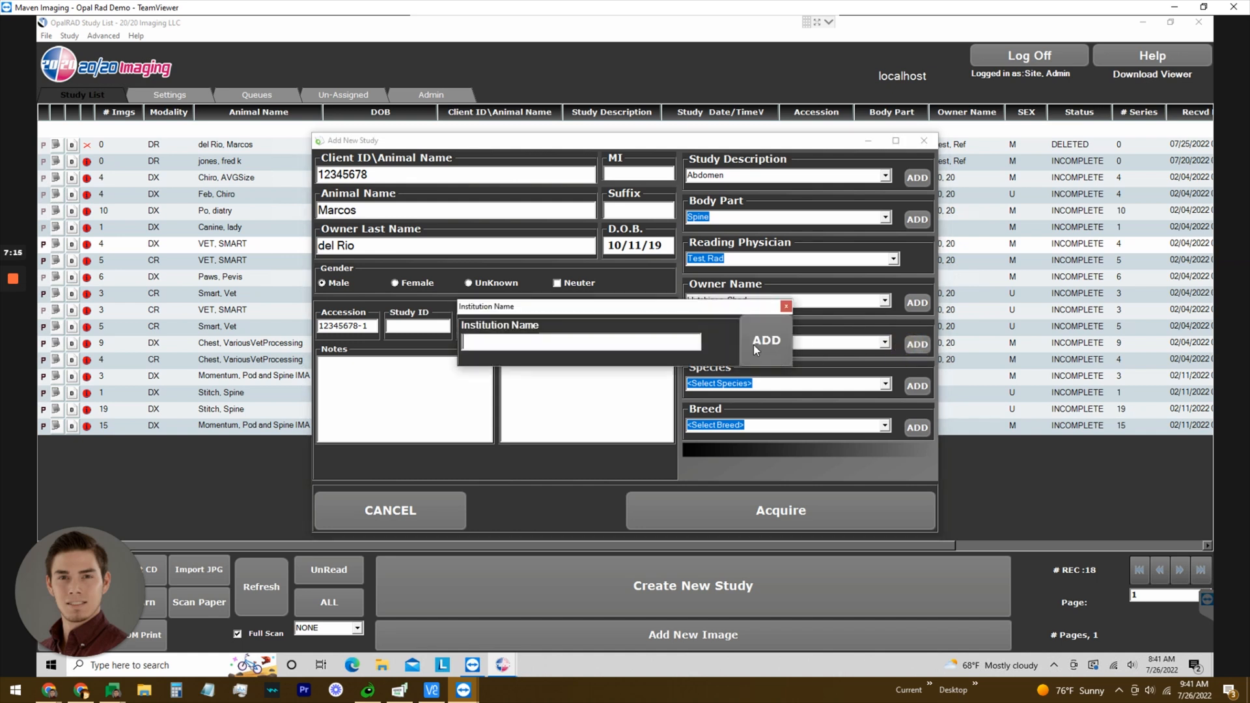
type("Maven Imaging")
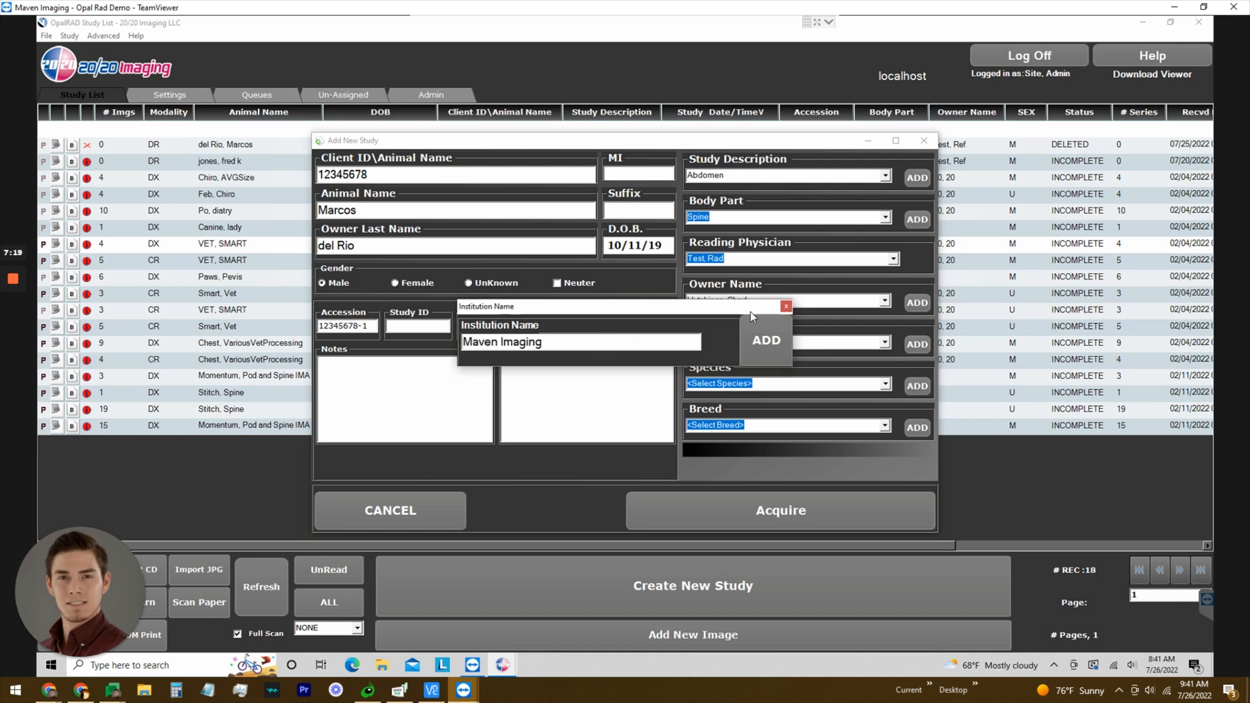
left_click(771, 350)
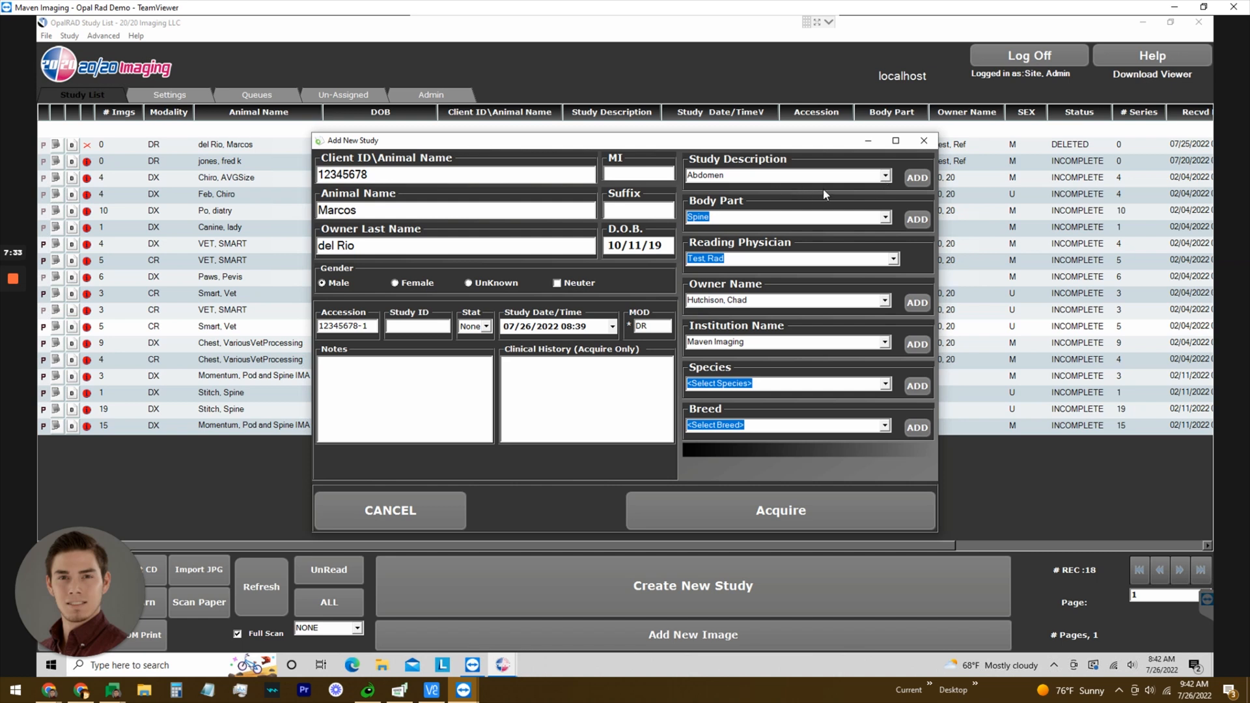
Set the study description to L-SPINE and open image acquisition for the new study.
left_click(886, 176)
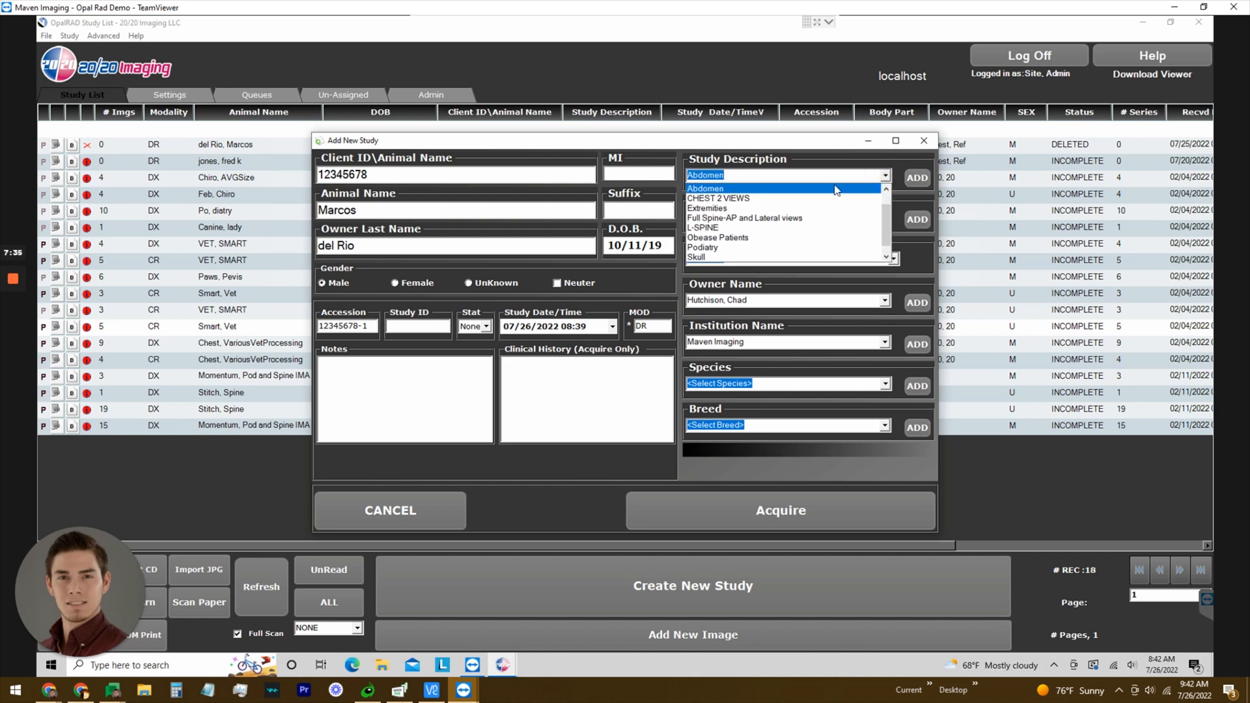
scroll(837, 202, "down", 3)
scroll(839, 220, "up", 2)
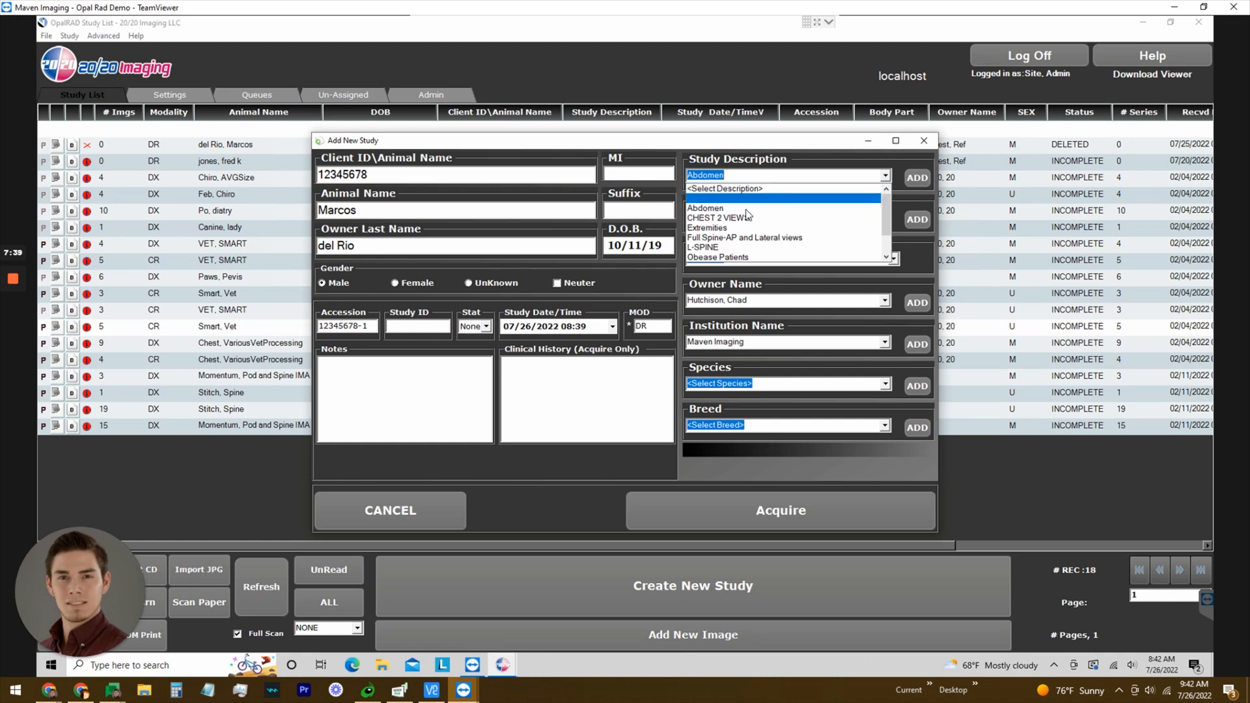
left_click(717, 210)
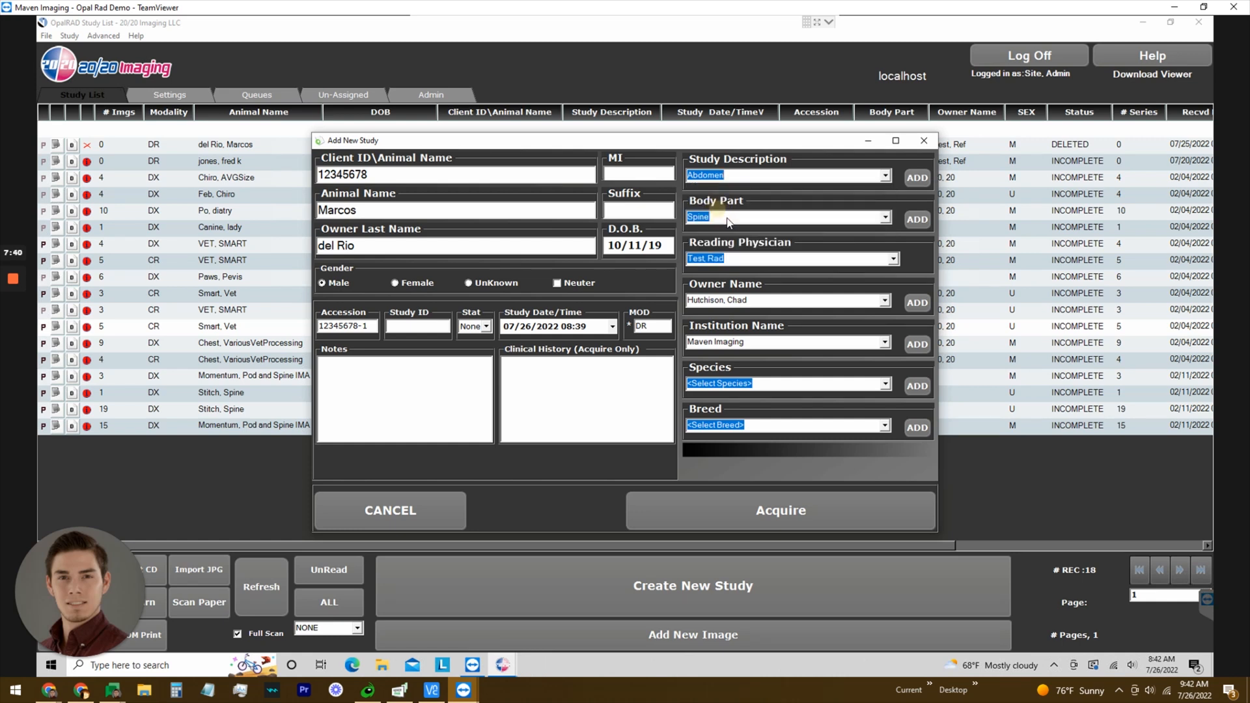
left_click(887, 175)
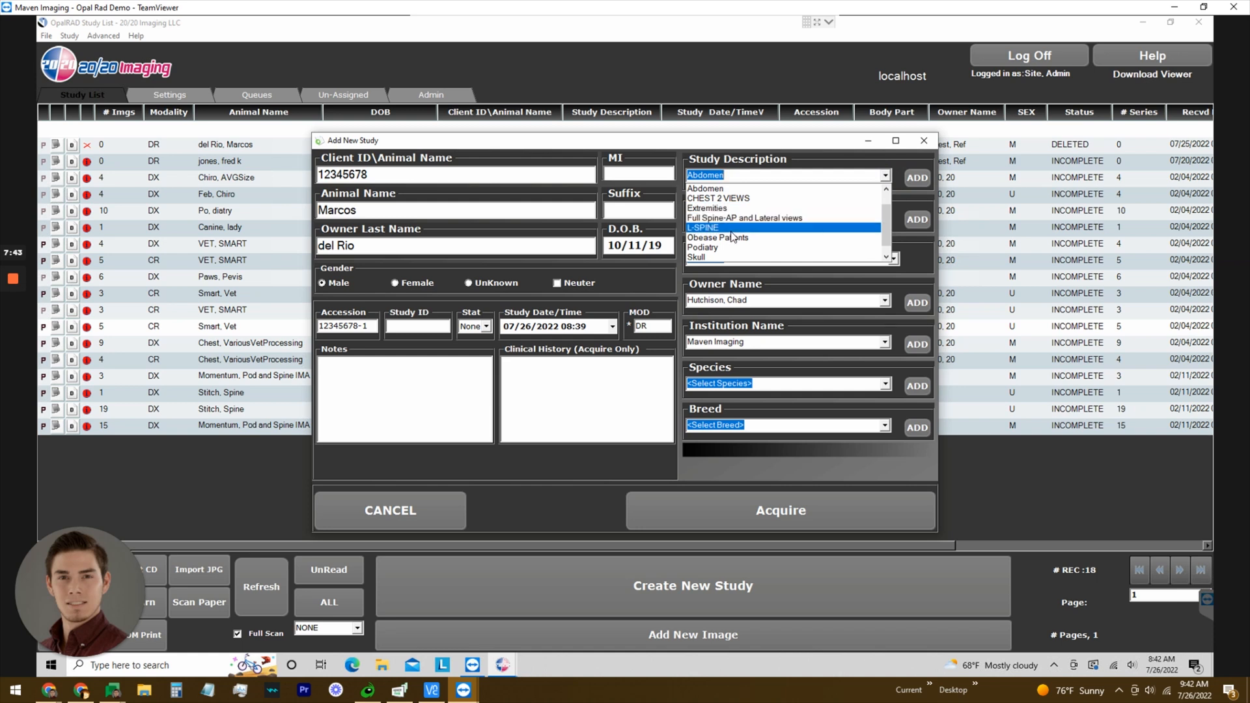
left_click(730, 229)
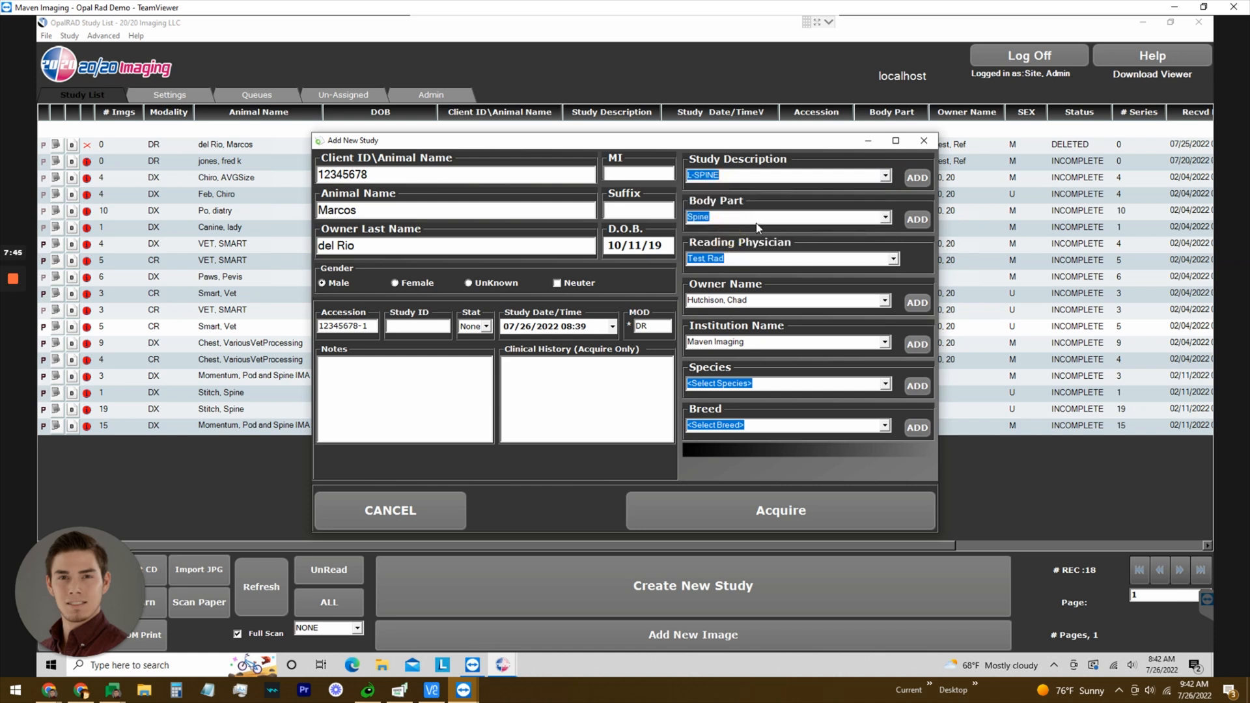
left_click(897, 203)
left_click(774, 515)
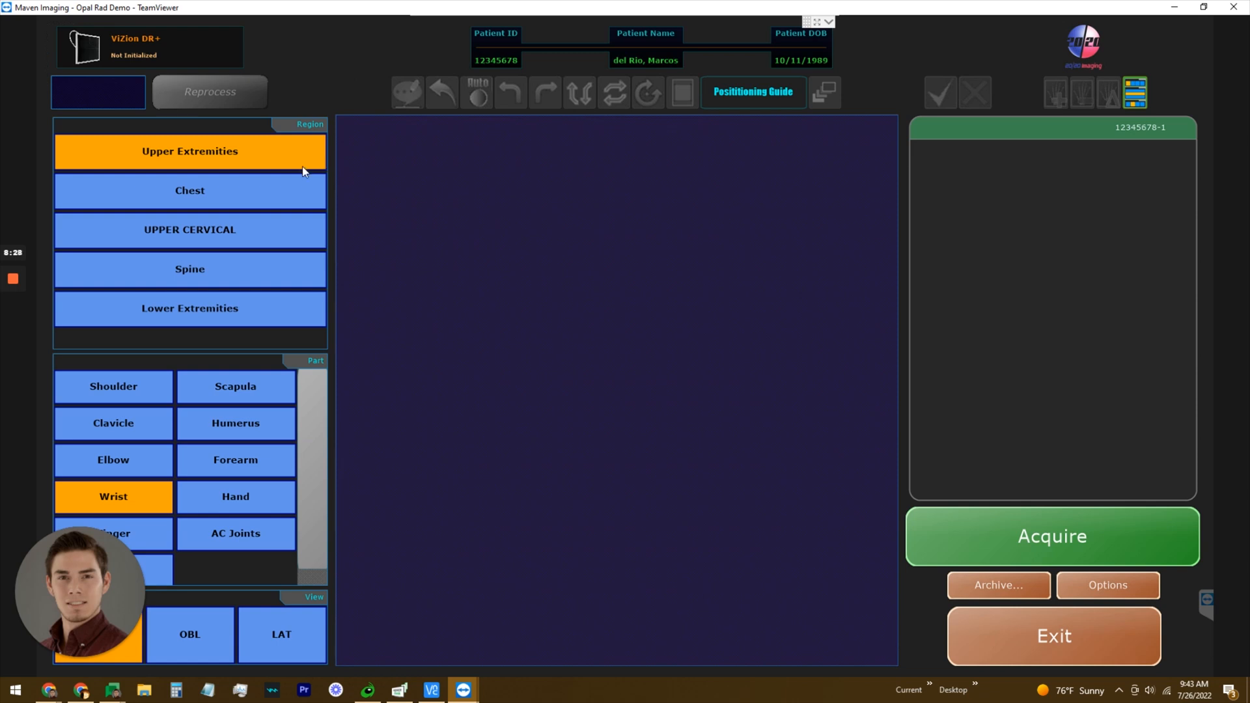
Choose the Spine region, C-Spine part and LAT view, then attempt an exposure.
left_click(203, 207)
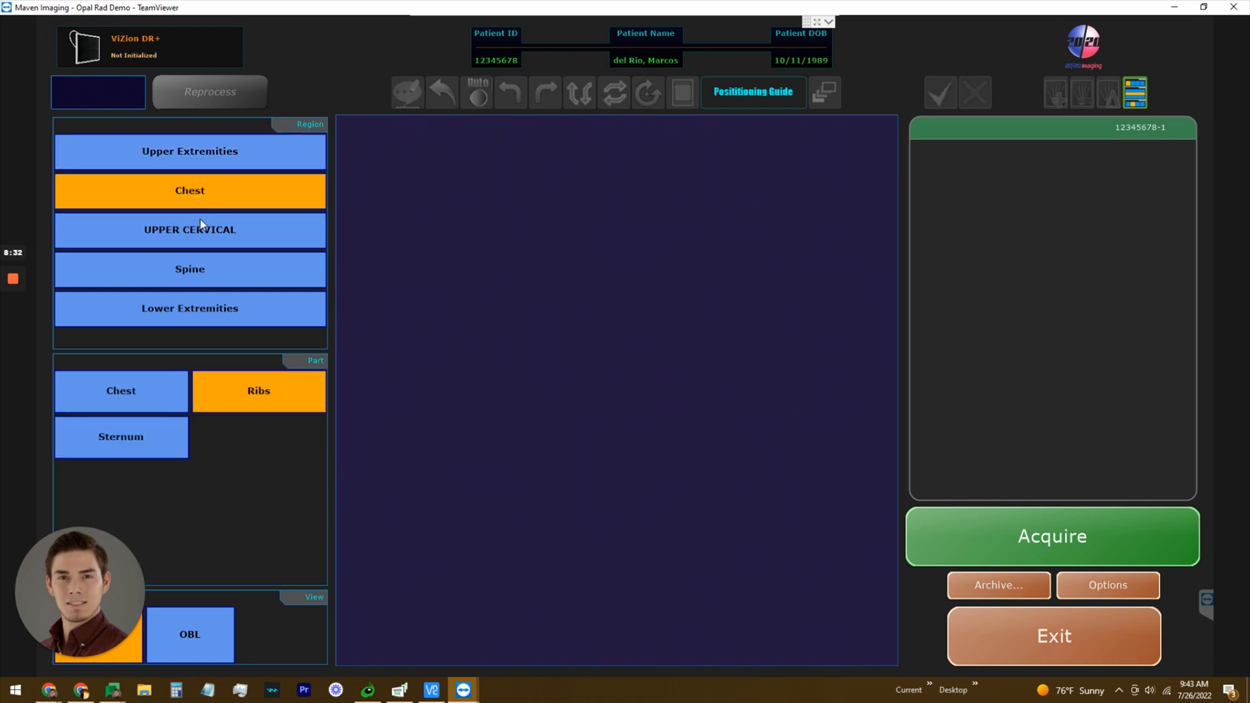
left_click(199, 229)
left_click(205, 276)
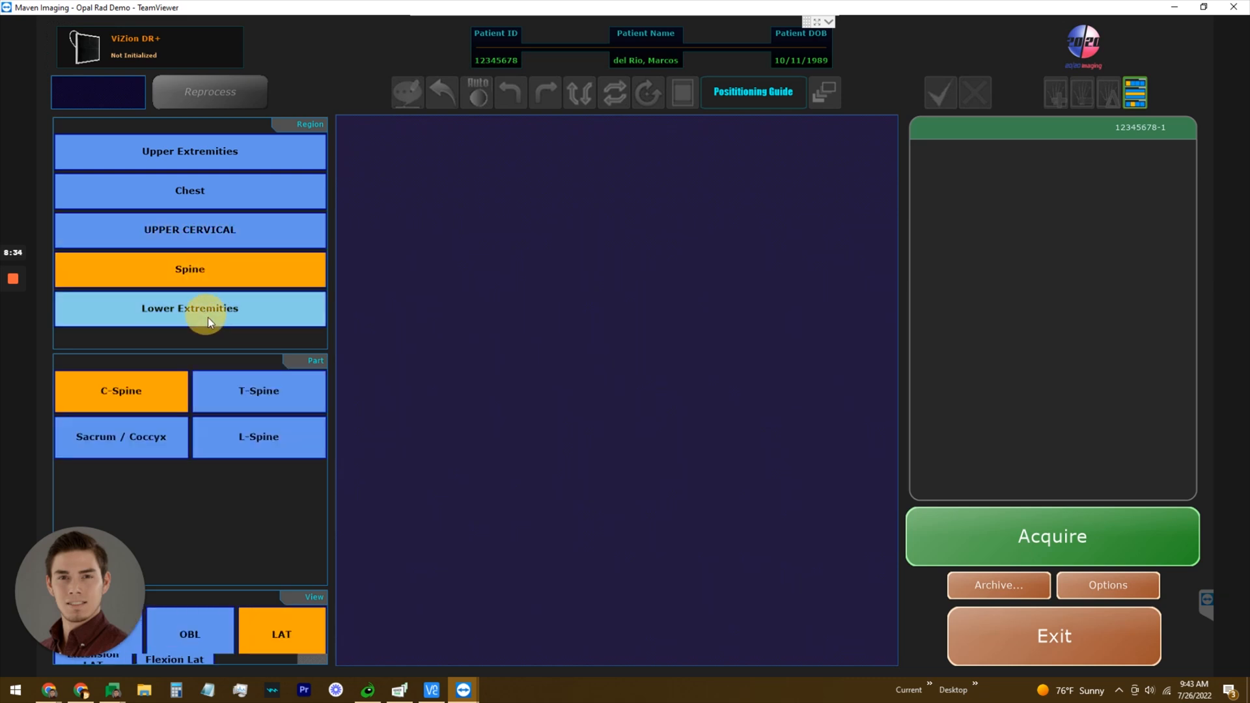
left_click(208, 318)
left_click(198, 164)
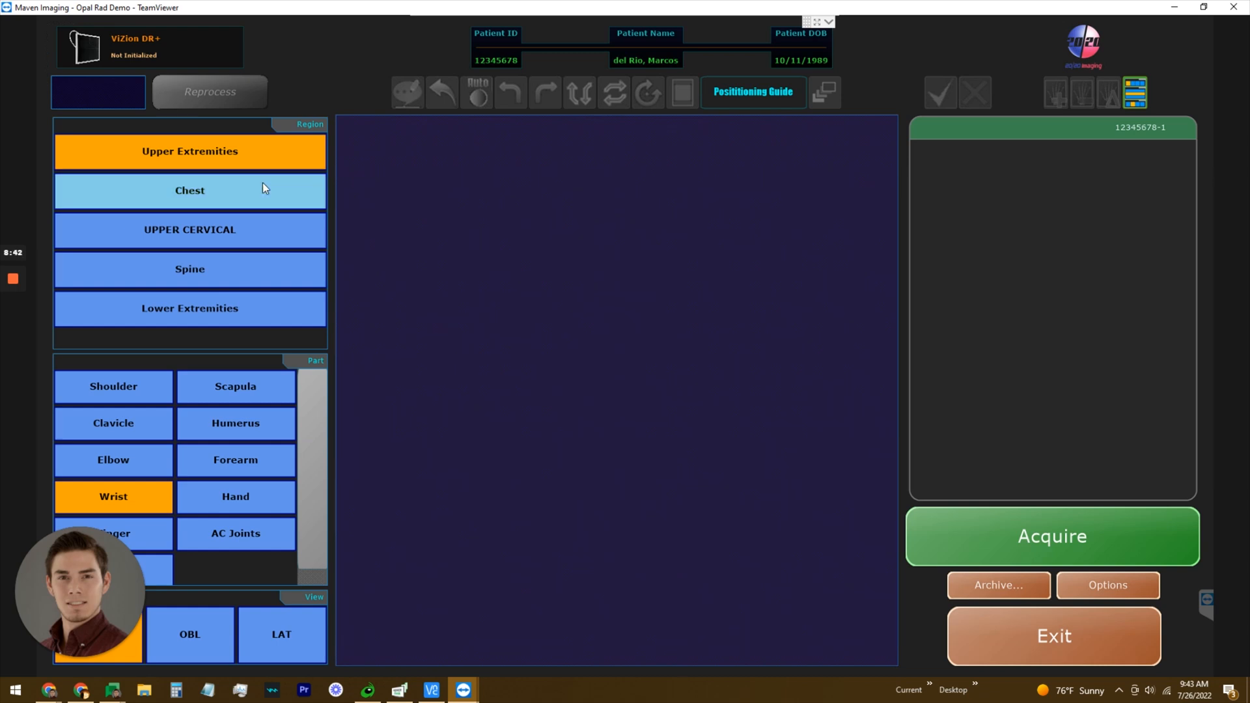
left_click(184, 199)
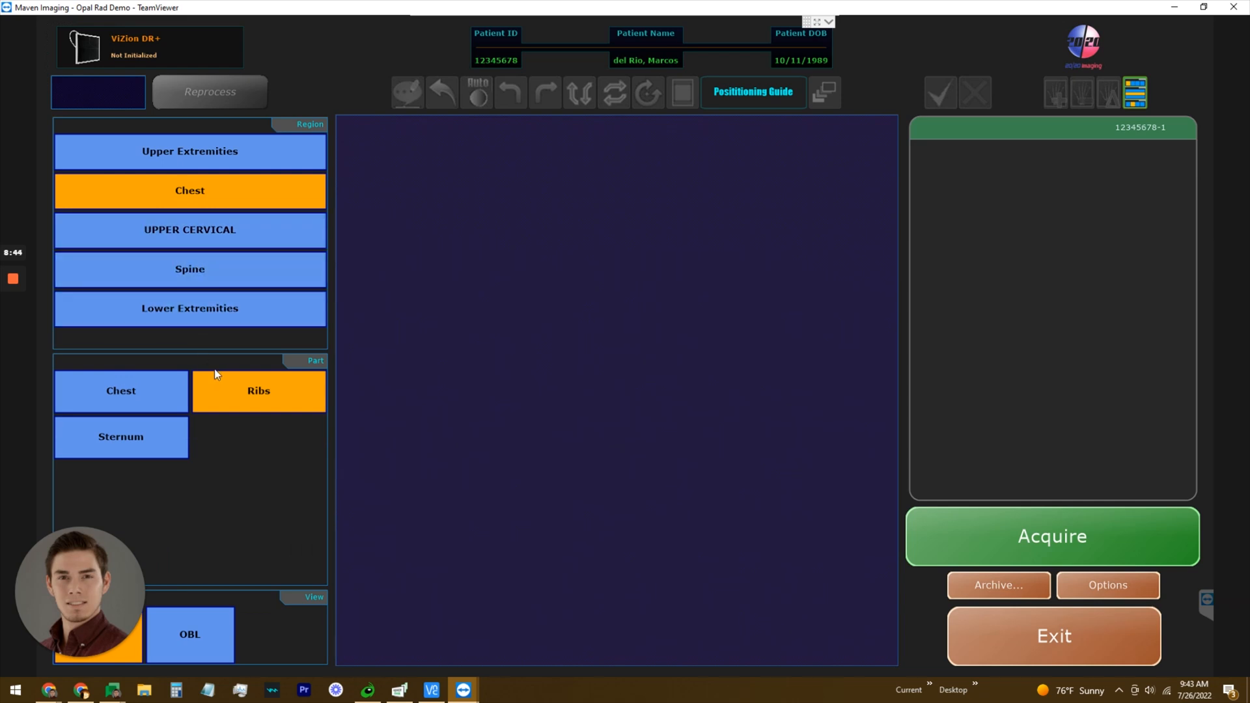
left_click(209, 271)
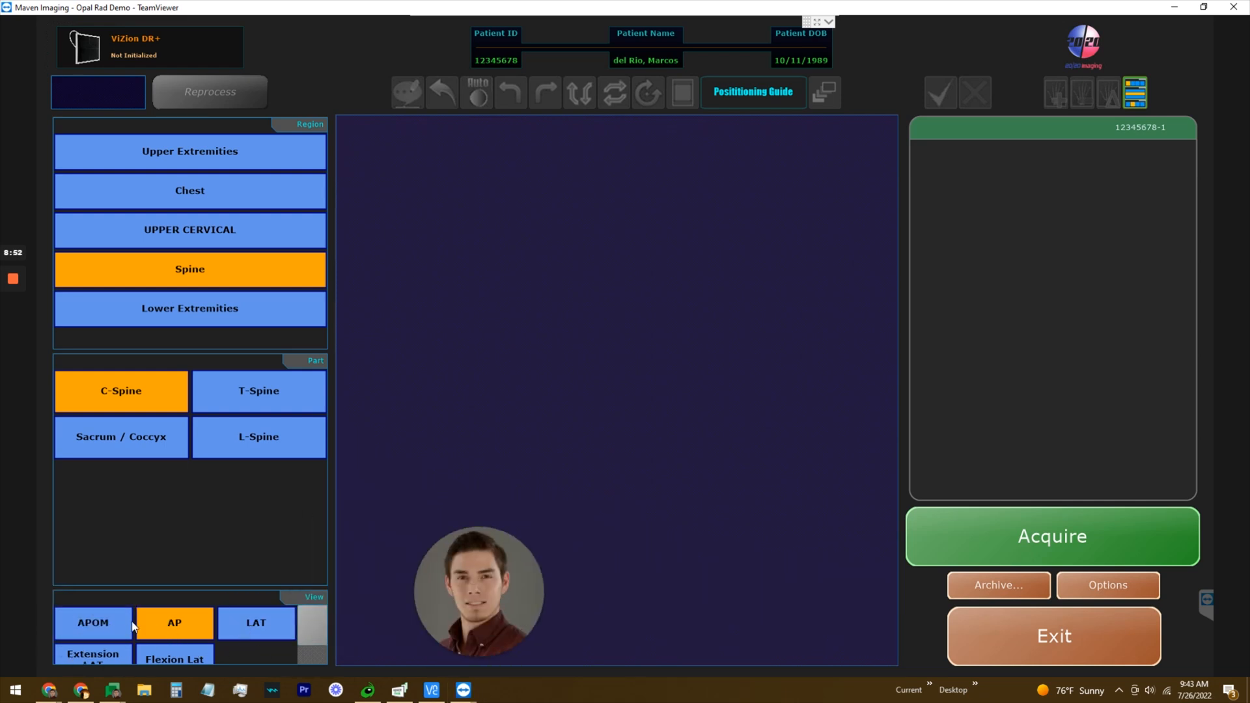
left_click(322, 644)
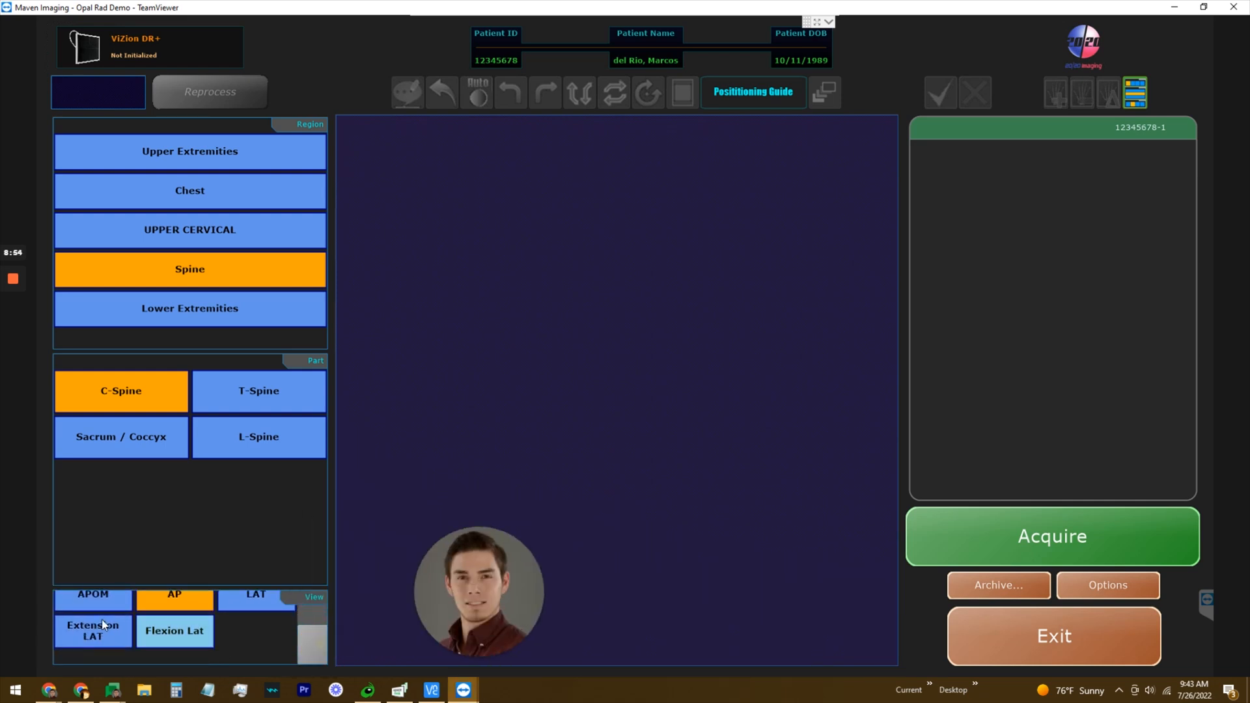
left_click(249, 604)
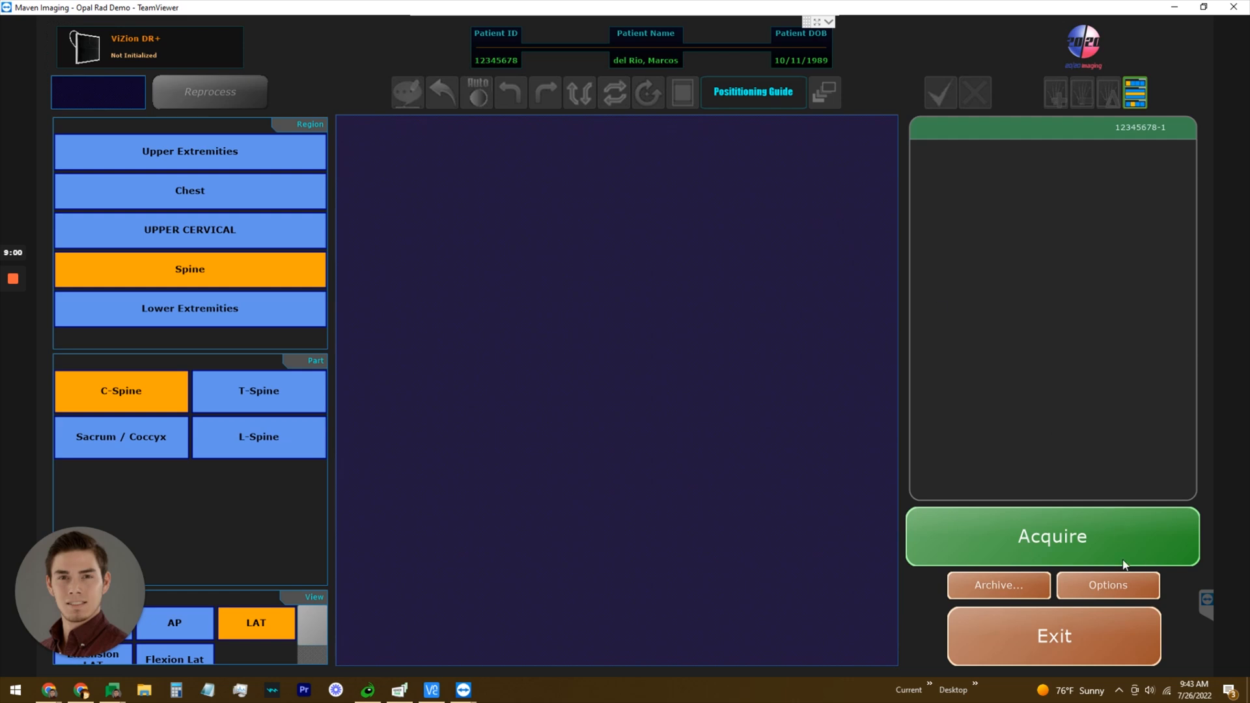
left_click(1041, 537)
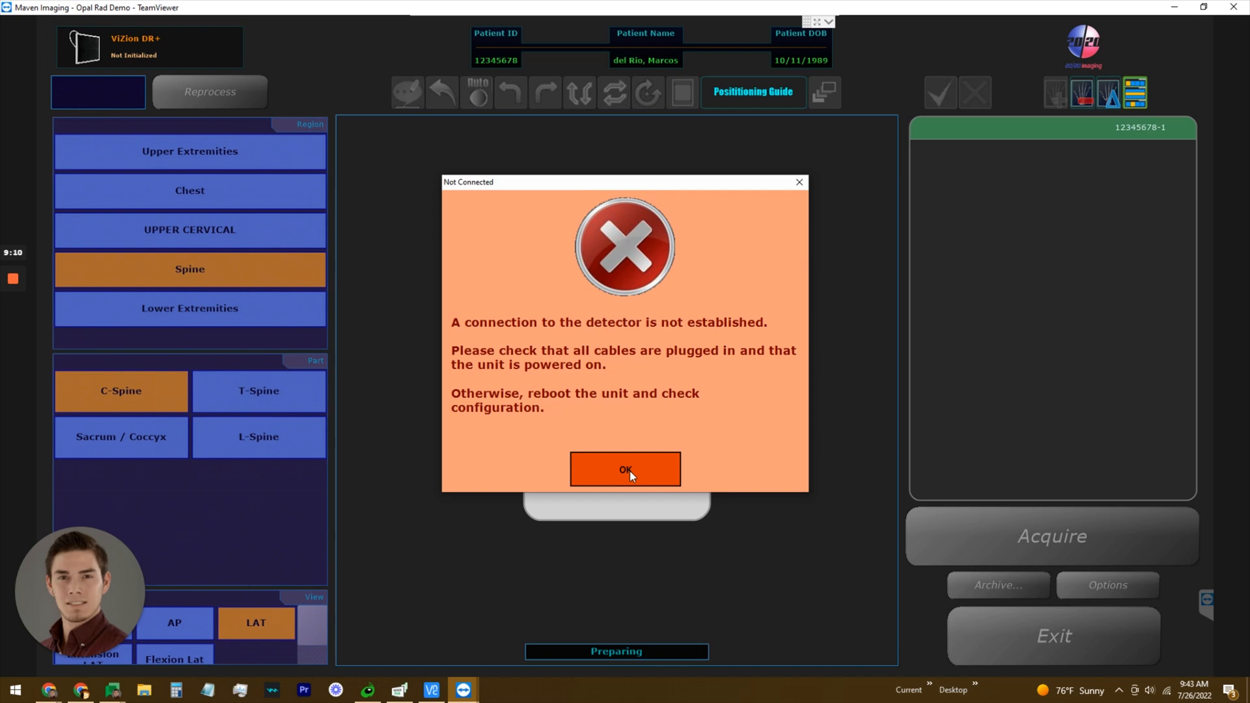
Dismiss the Not Connected error, select T-Spine, and exit back to the Study List.
left_click(630, 470)
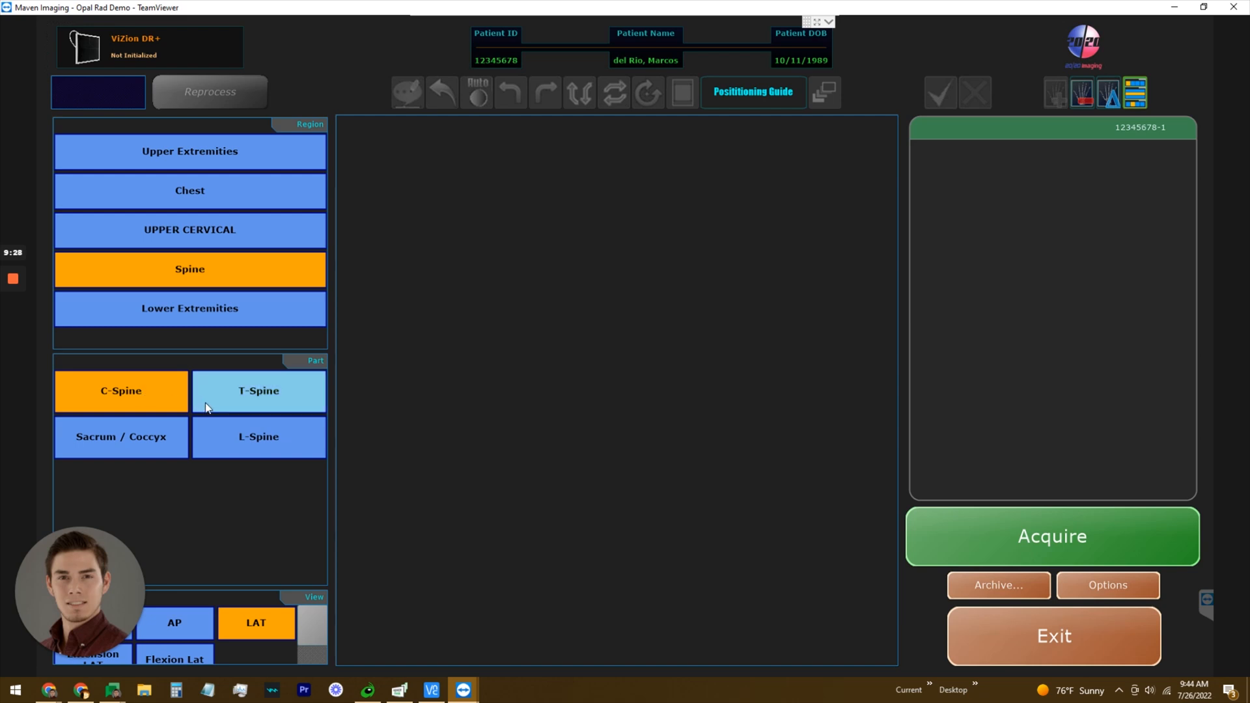
left_click(280, 396)
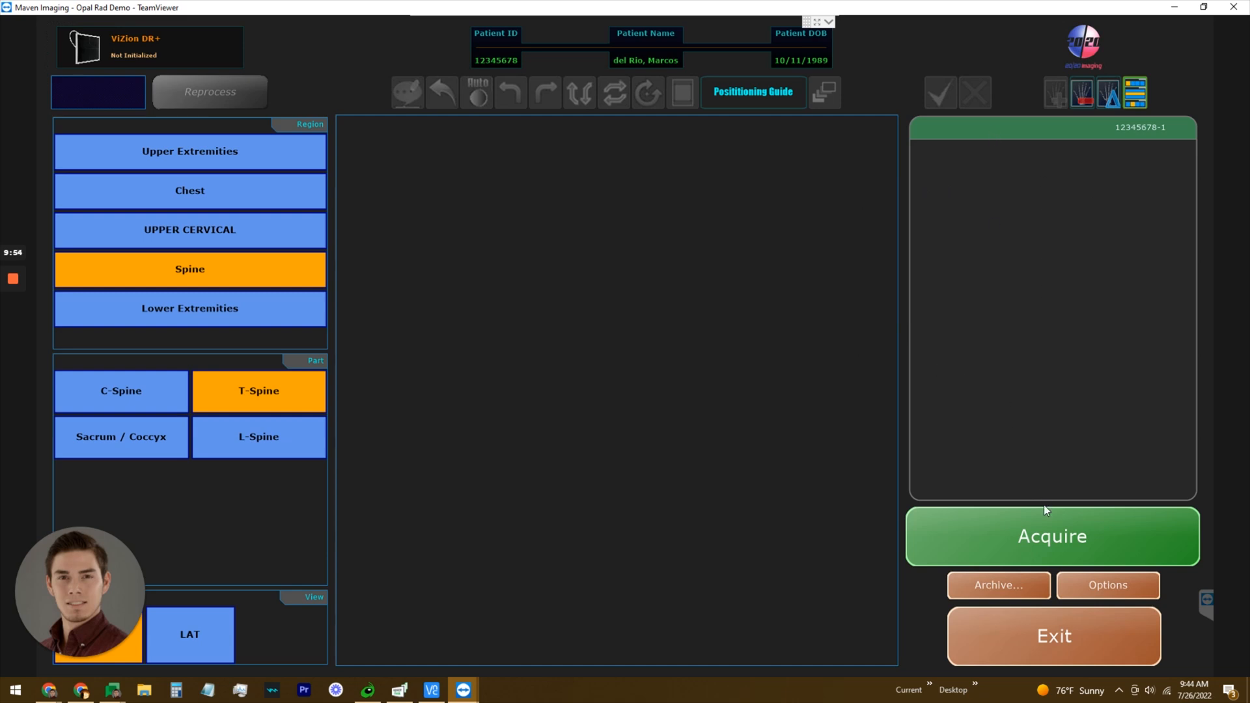
left_click(1068, 647)
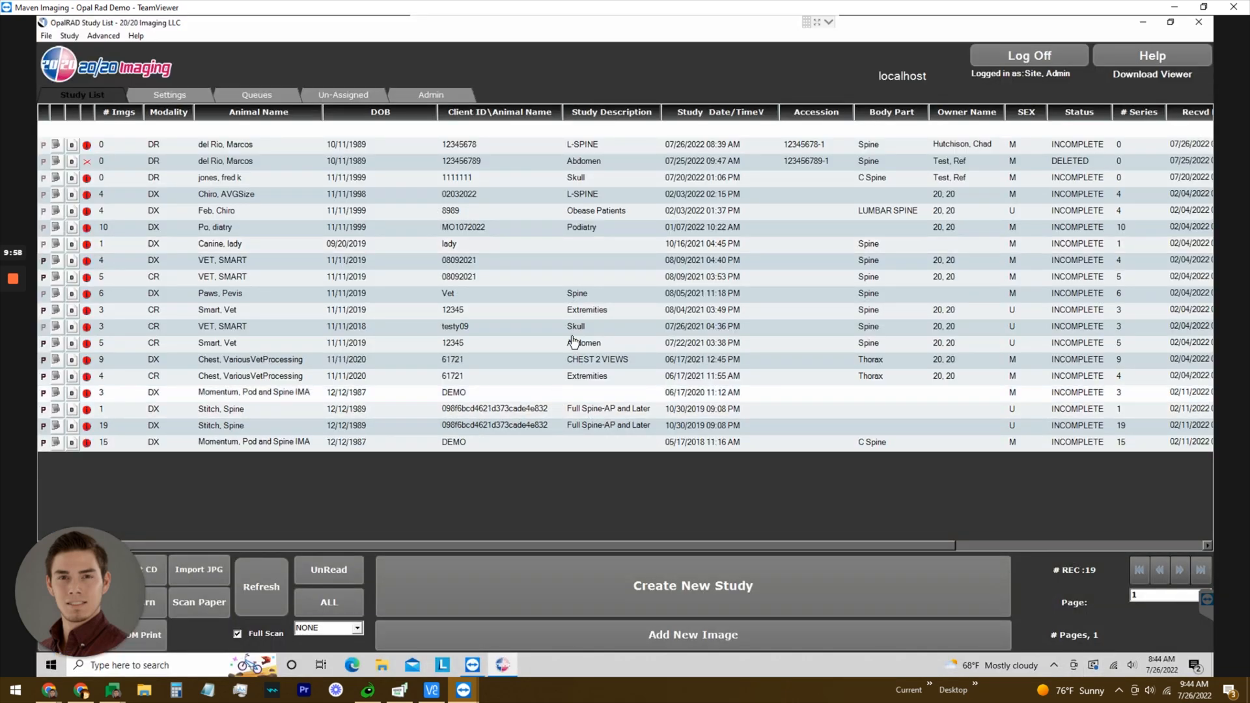
Select the 02/03/2022 L-SPINE study and open its images in the viewer.
left_click(233, 145)
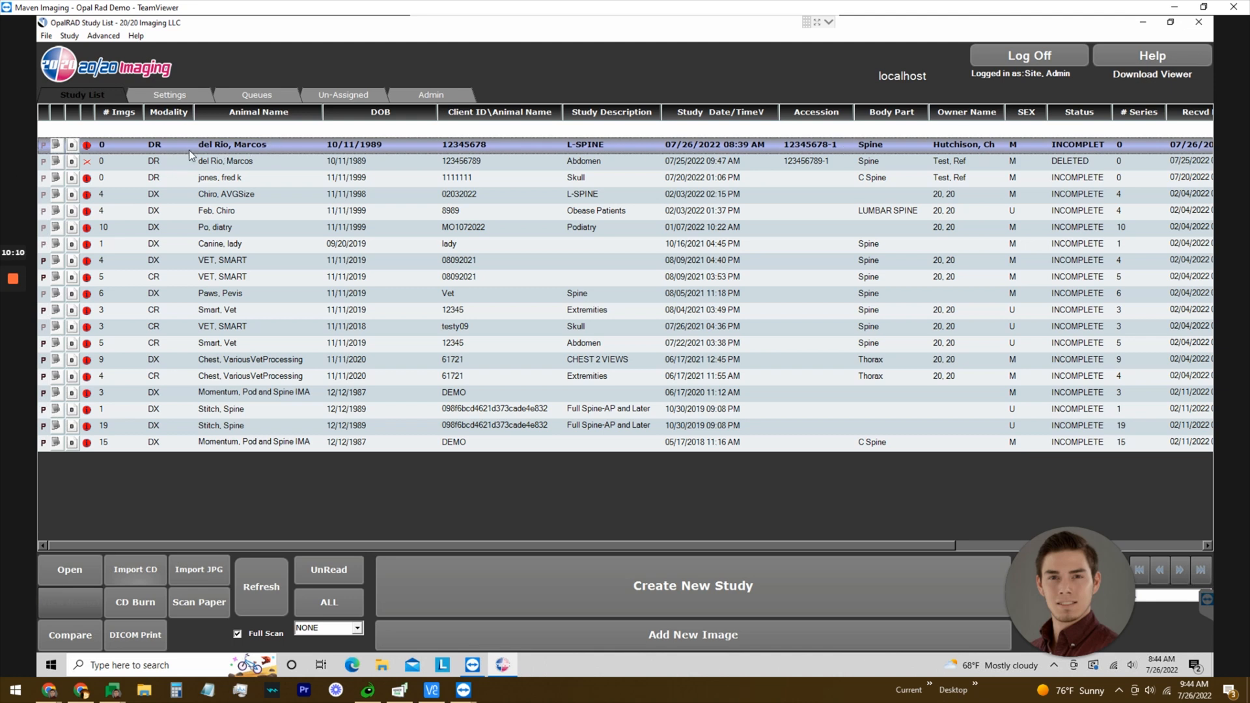
left_click(175, 197)
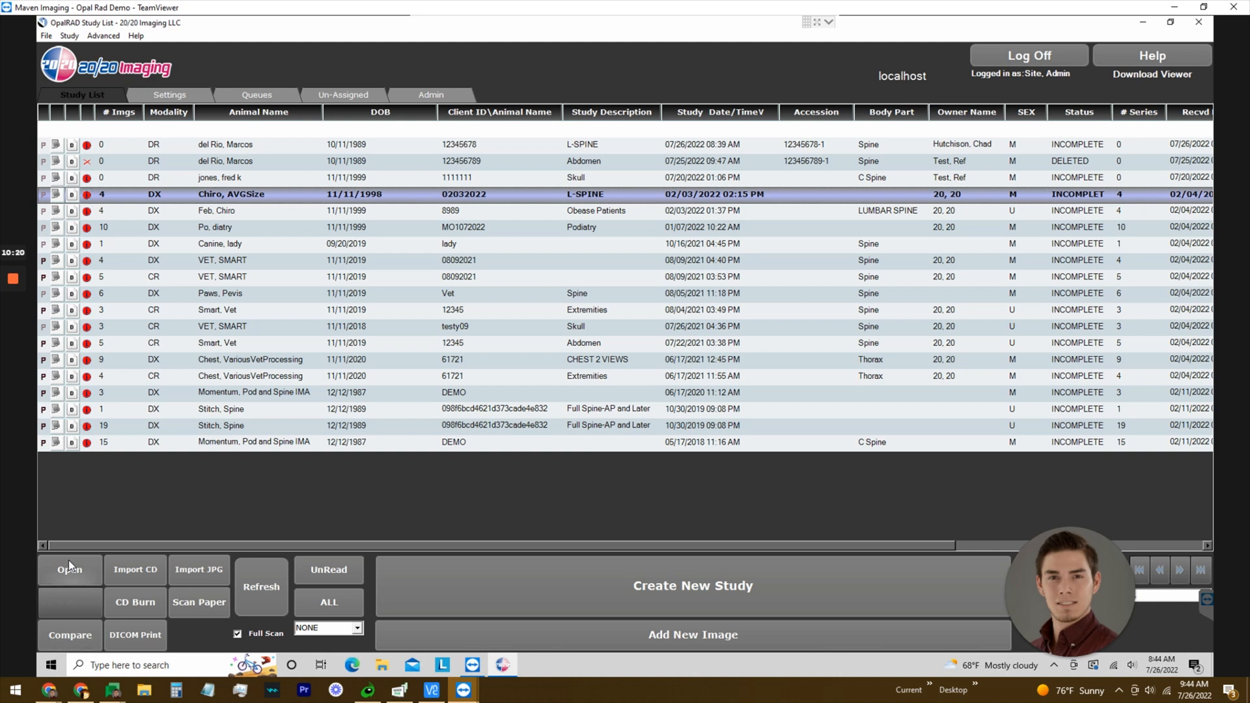
left_click(63, 576)
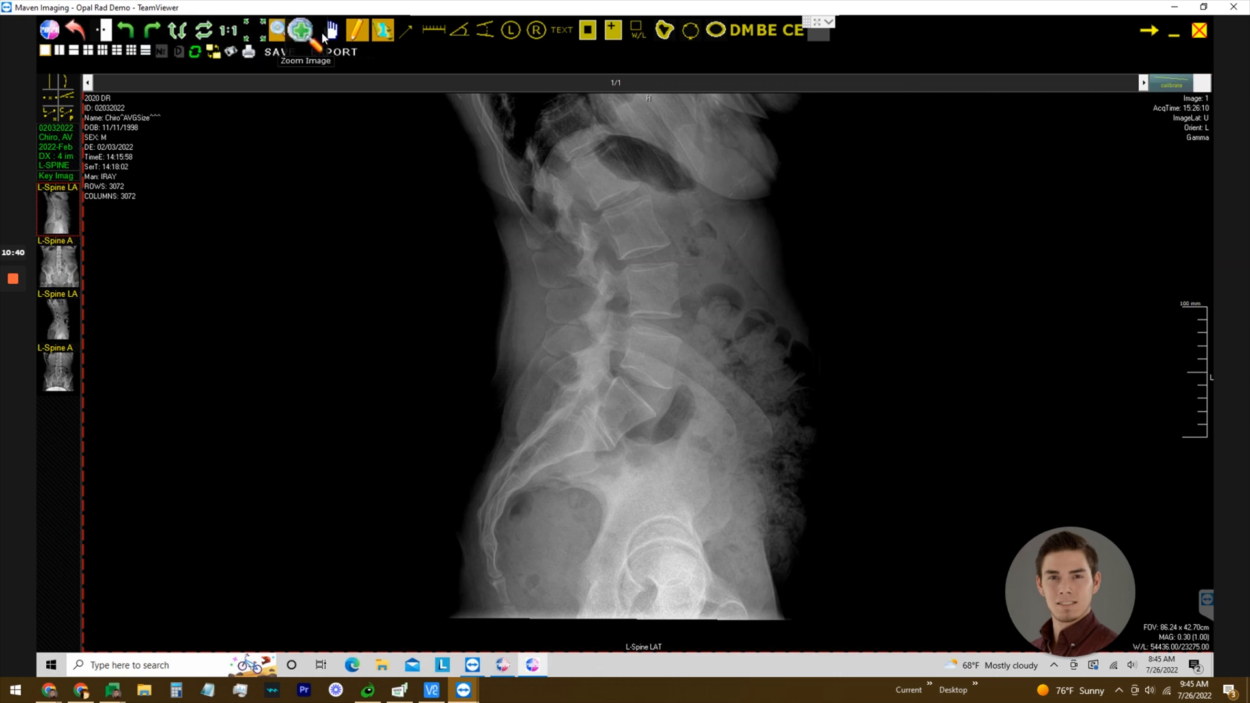
Draw an arrow pointing at the lumbar vertebrae on the L-Spine LAT X-ray, then delete it.
left_click(409, 38)
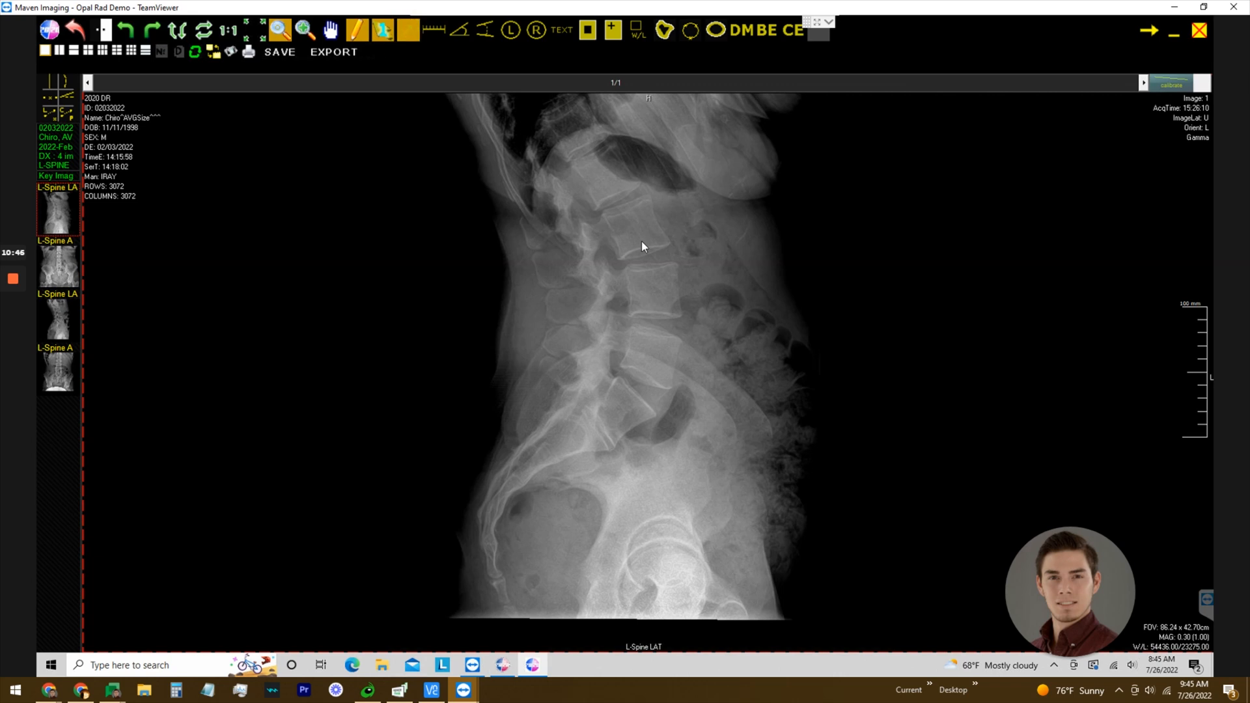
left_click_drag(643, 242, 705, 335)
left_click(651, 254)
key("Delete")
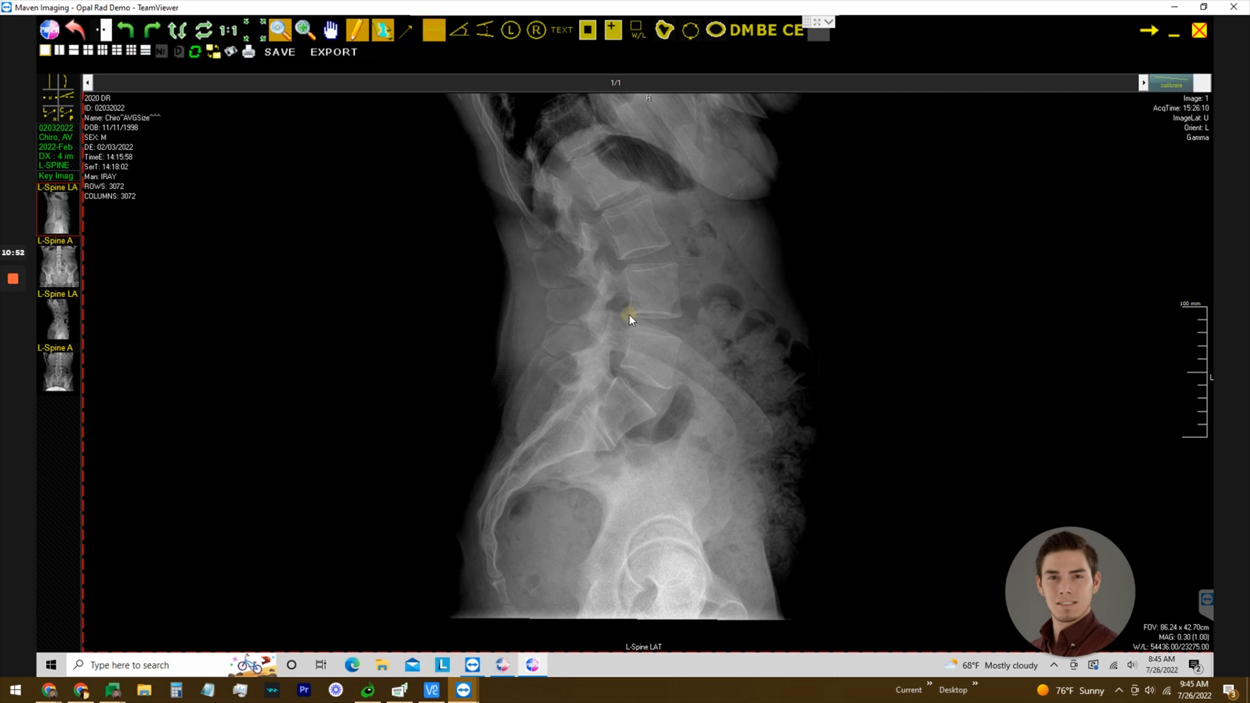
Measure a 37.53mm distance across a vertebra, then replace it with an angle measurement.
left_click_drag(629, 315, 678, 315)
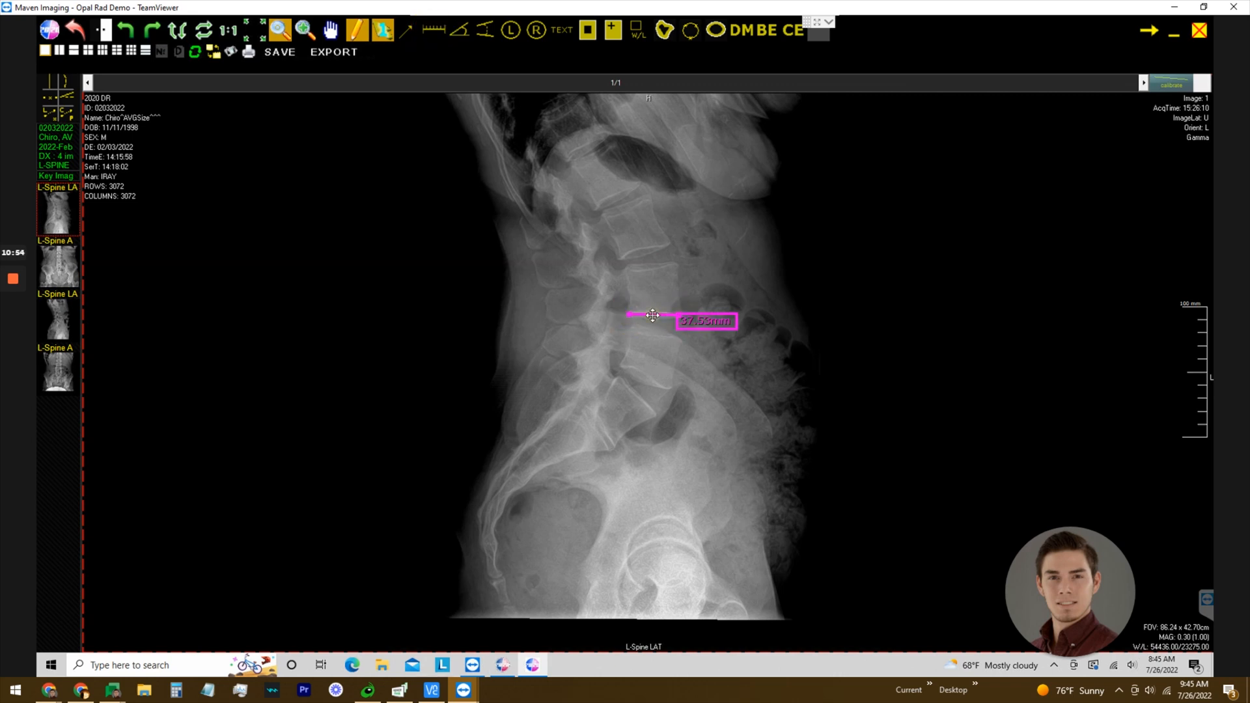
left_click(459, 29)
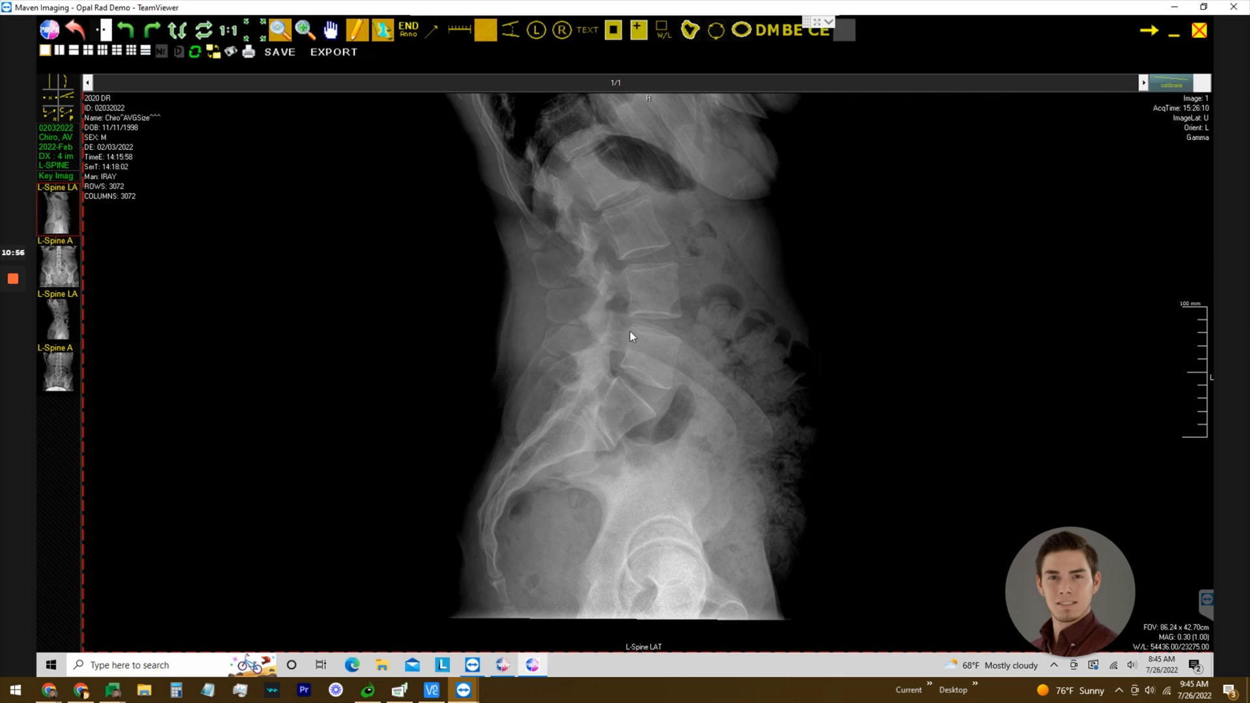
left_click(631, 329)
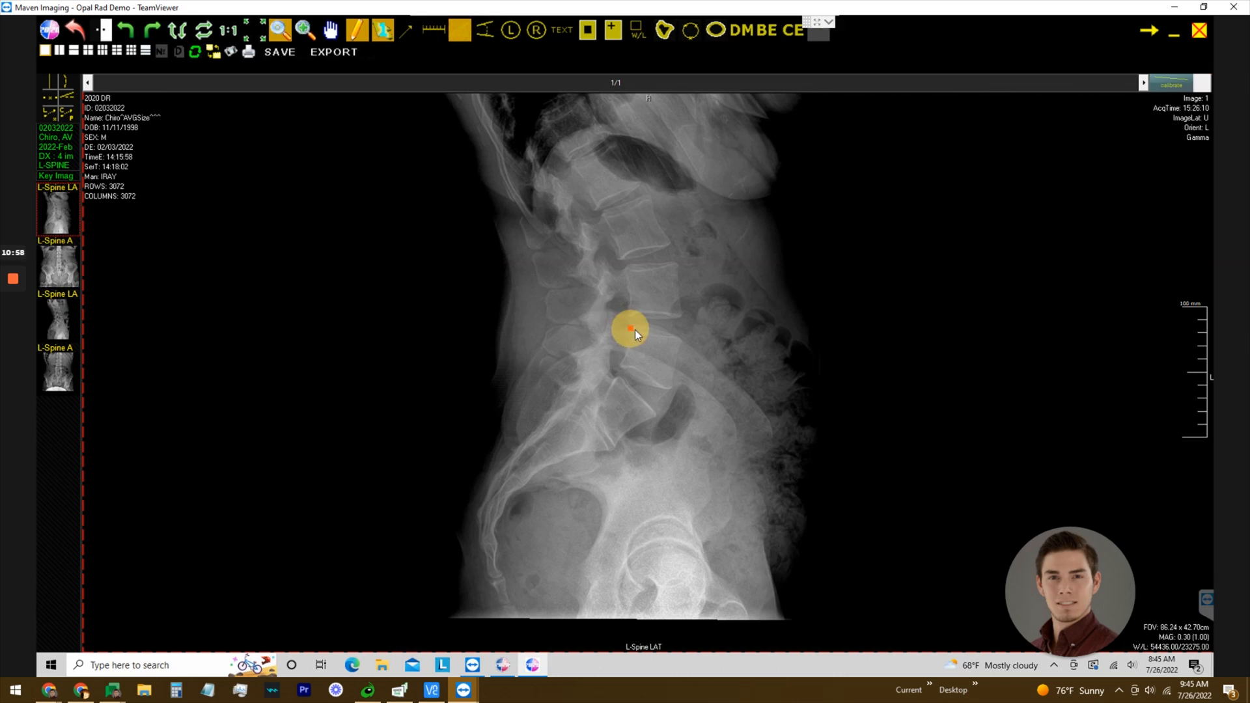
left_click(680, 336)
Add Cobb angles of 12.6° and 12.3° across lumbar discs and an L marker beside the spine.
left_click(478, 29)
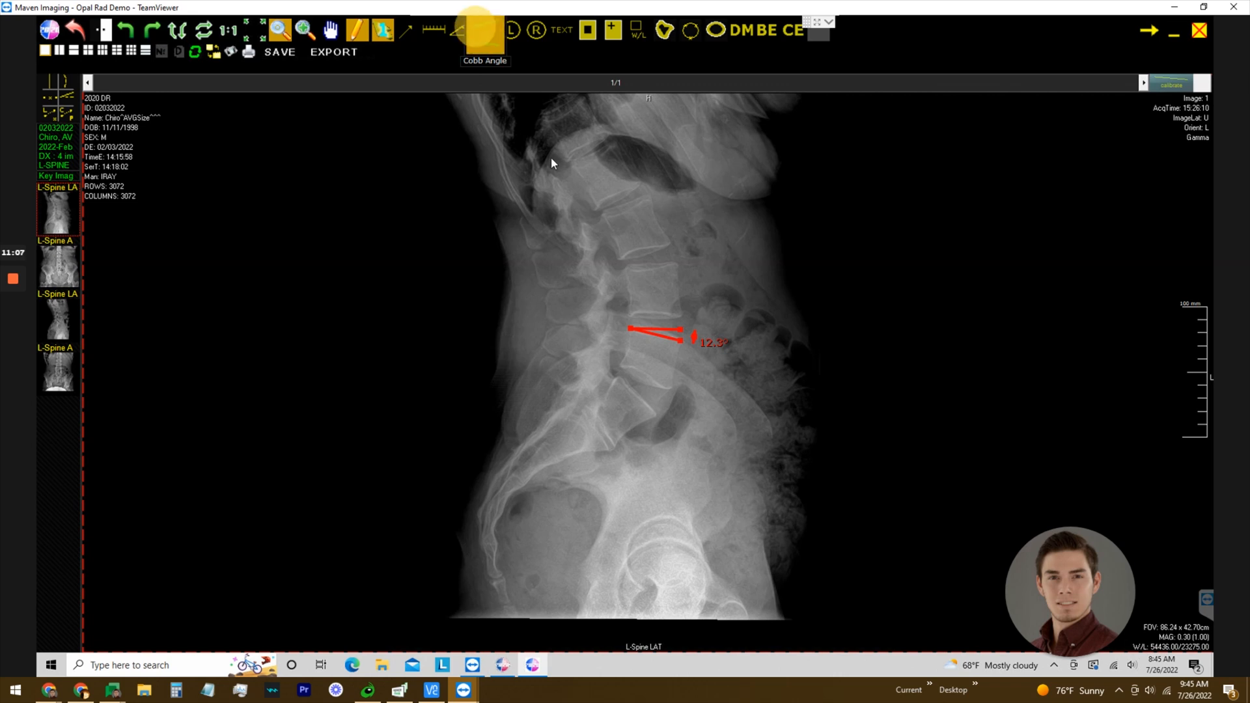
left_click(670, 242)
left_click(626, 268)
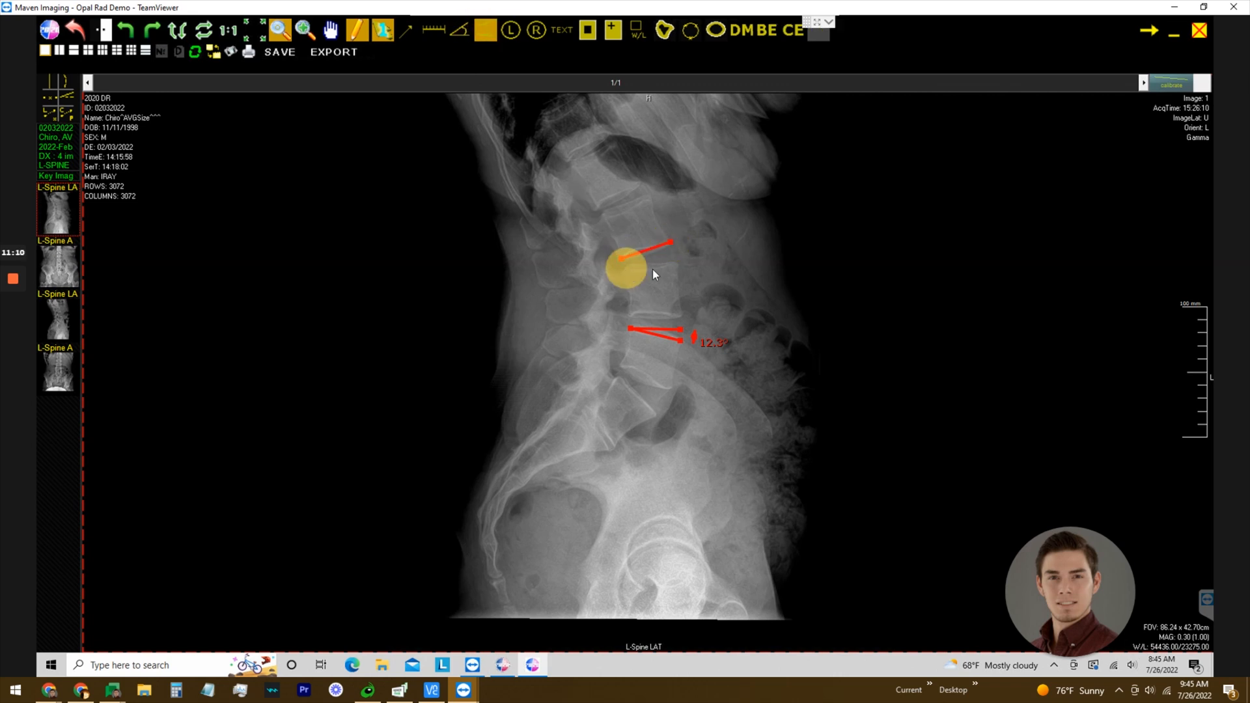
left_click(679, 263)
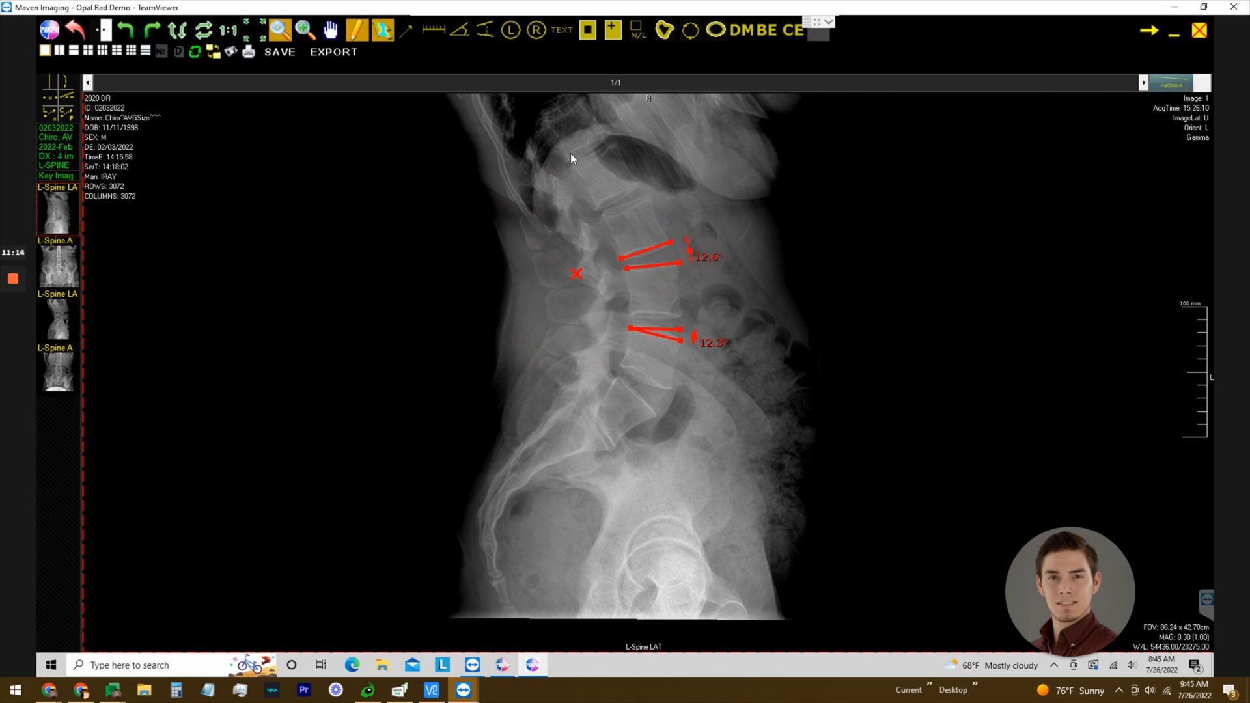
left_click(512, 39)
left_click(519, 309)
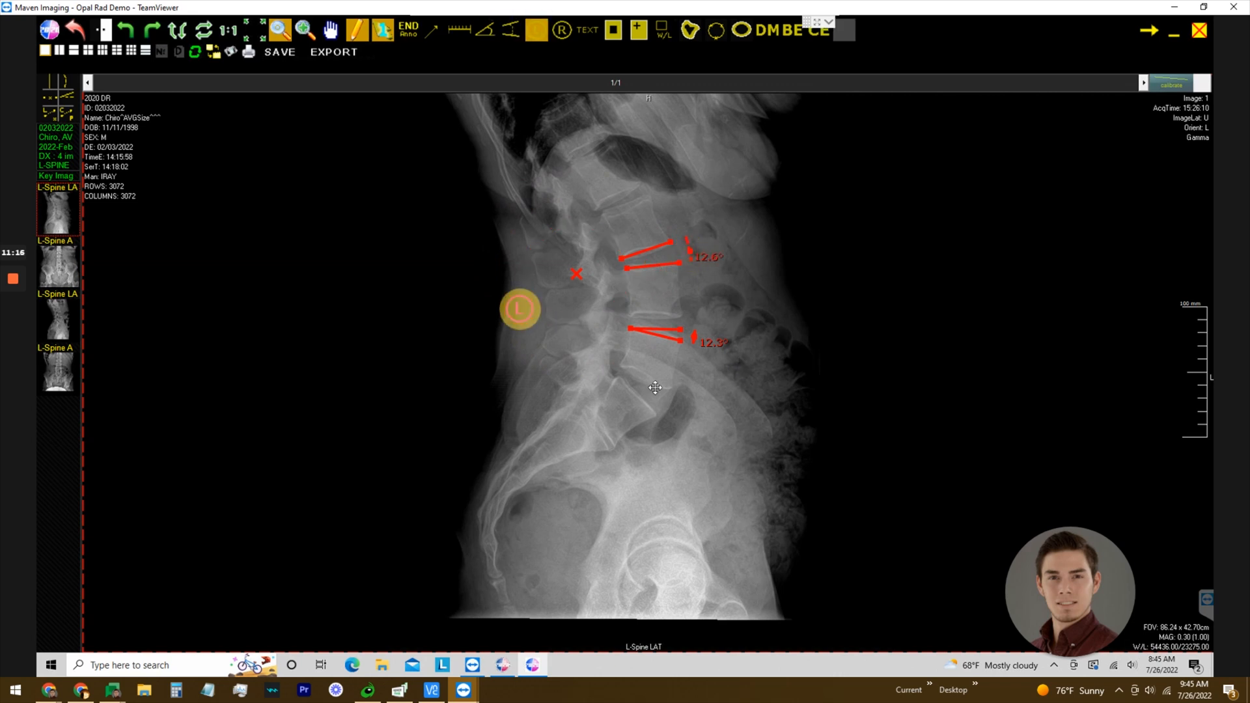
Add a 'Test' text annotation and position it beside the upper angle measurement.
left_click(562, 29)
left_click(817, 293)
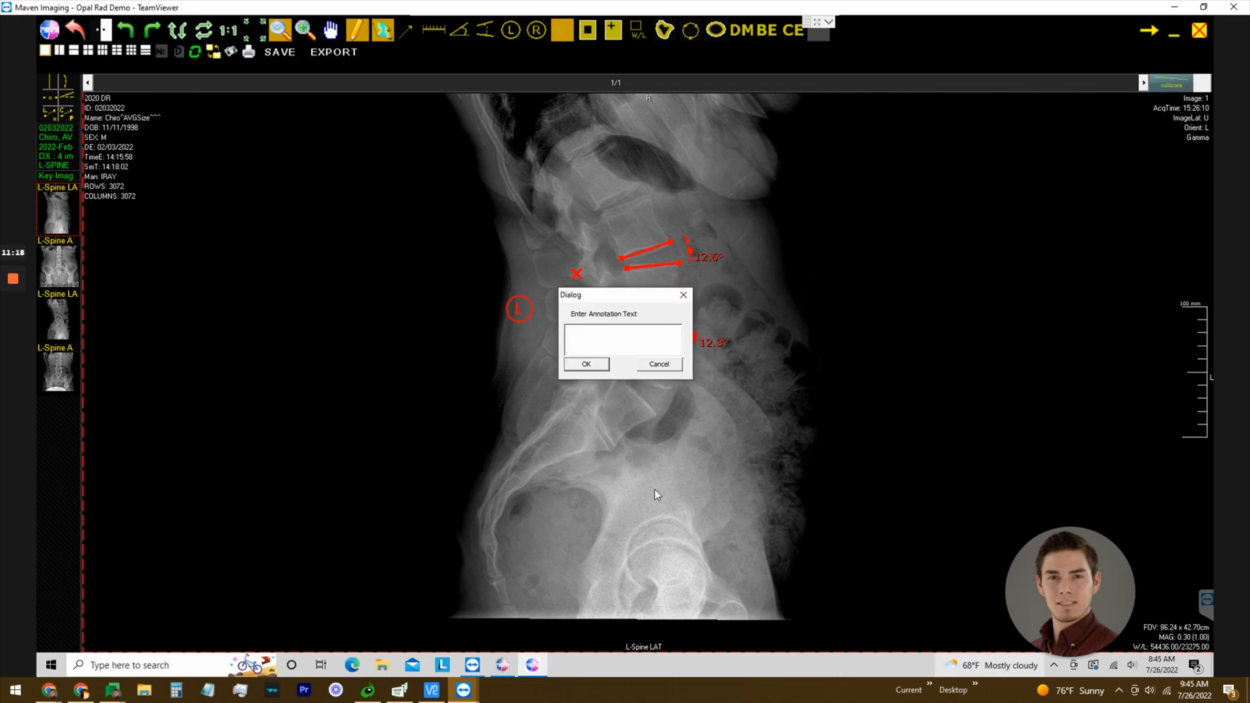
left_click(620, 340)
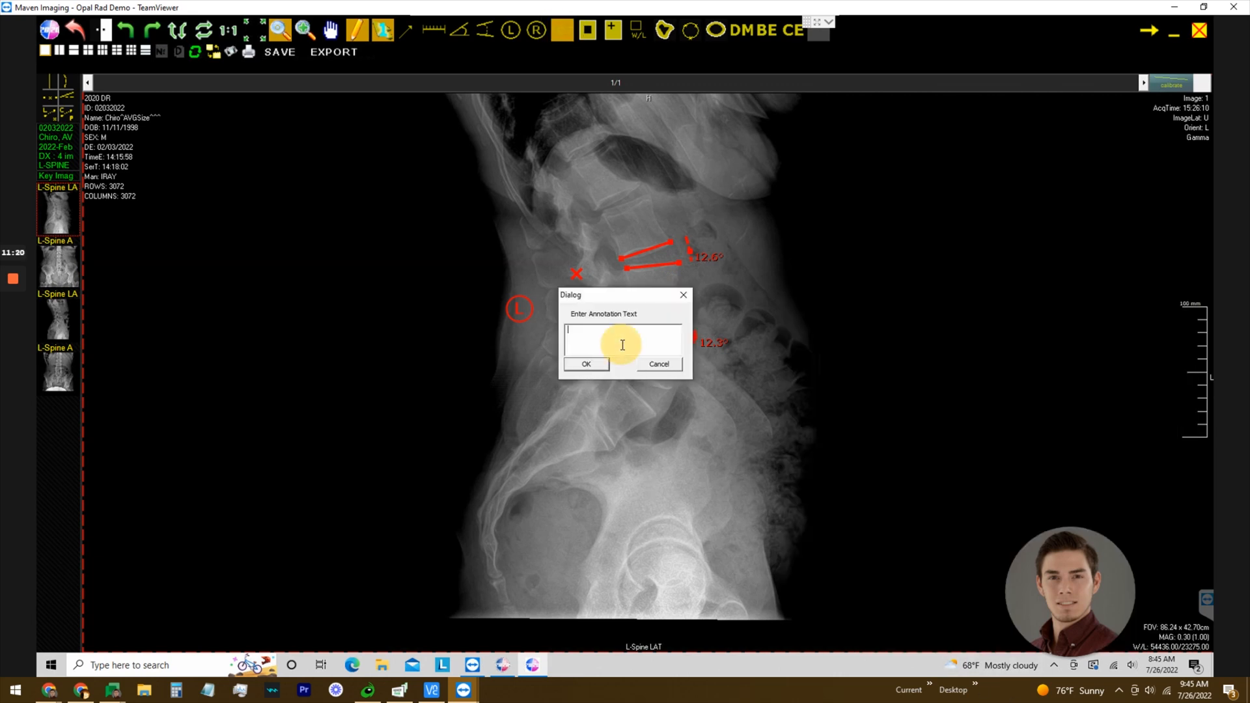
type("Test")
left_click(581, 365)
left_click_drag(828, 300, 828, 366)
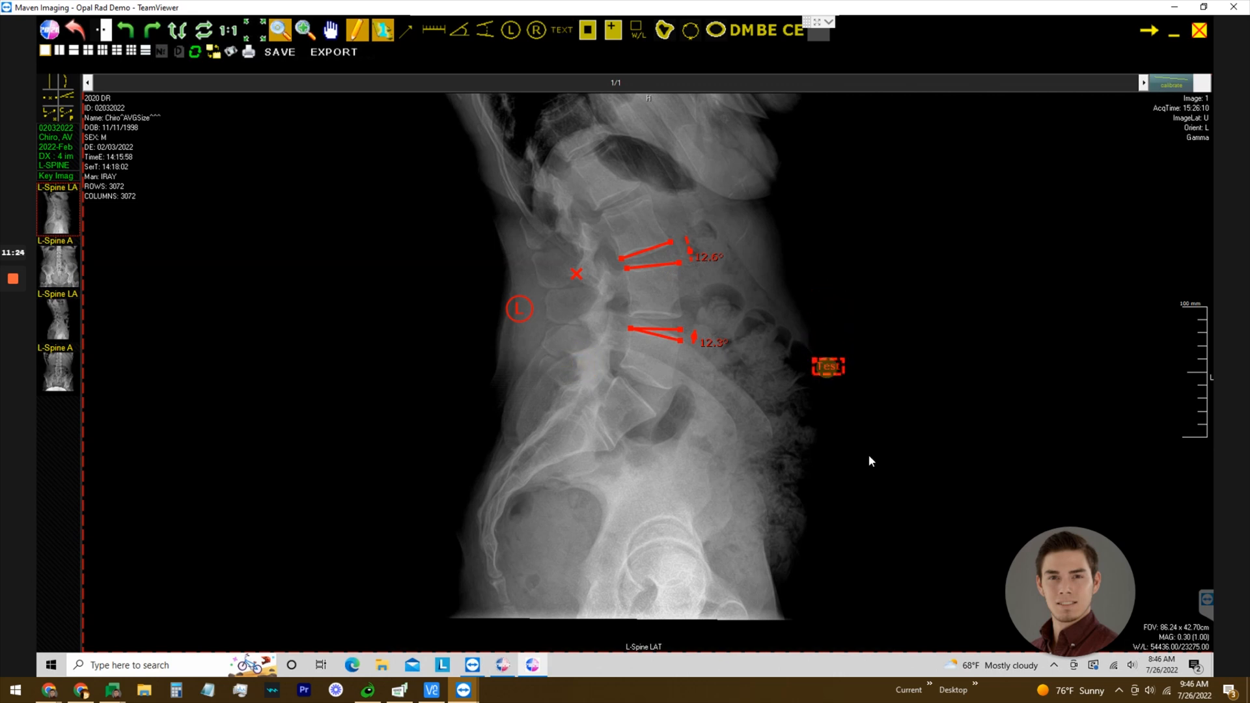
left_click(820, 307)
left_click(819, 275)
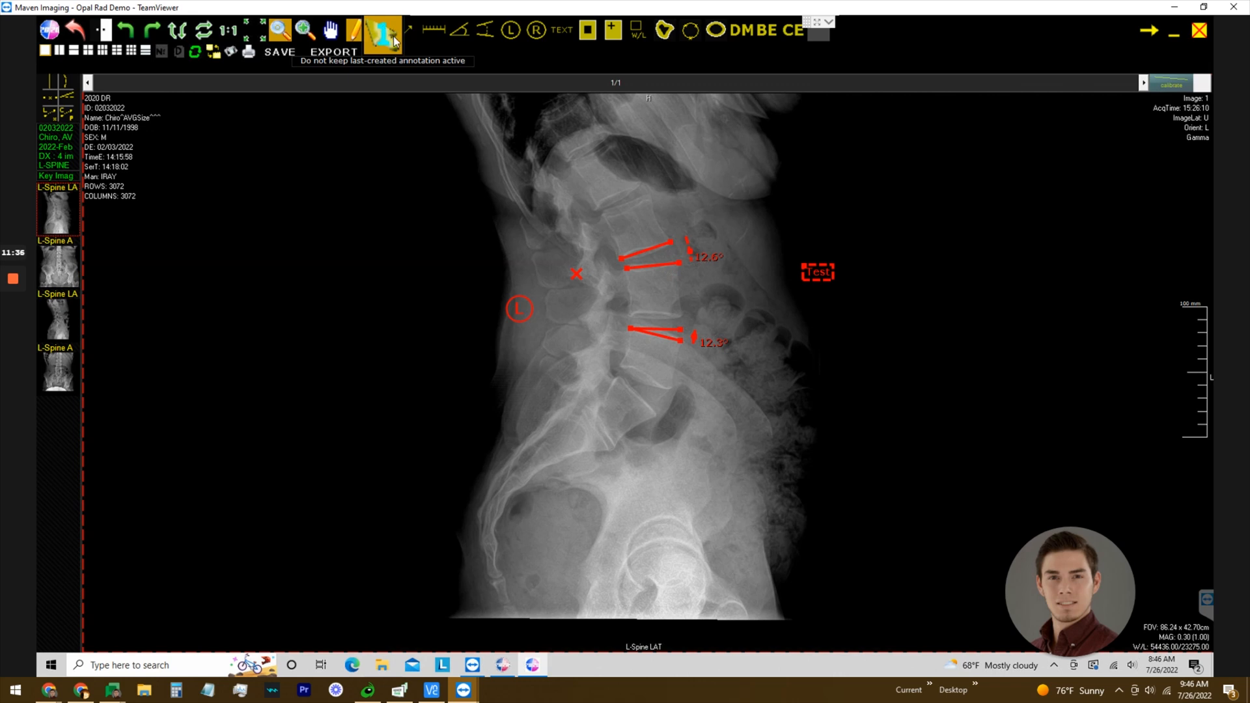
Zoom in on the vertebrae and delete the 12.6° angle measurement.
left_click(823, 274)
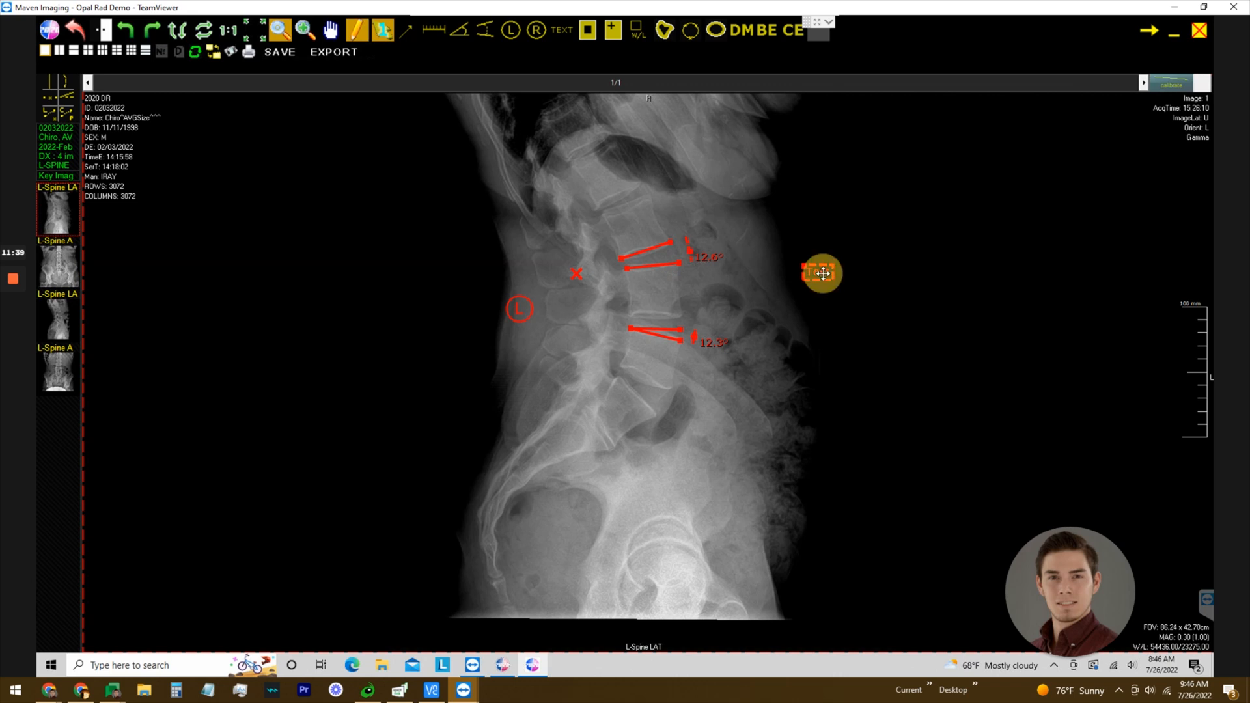
left_click(673, 264)
left_click_drag(659, 266, 645, 264)
left_click(670, 287)
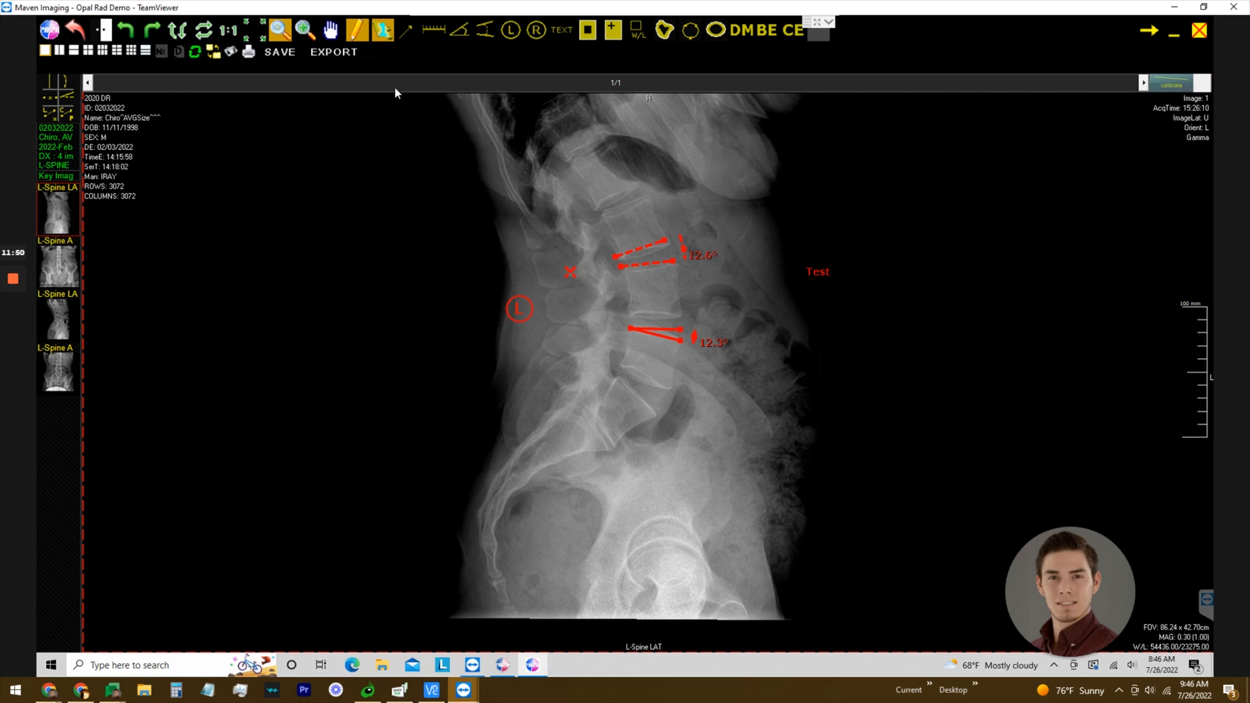
left_click(667, 261)
key("Delete")
Delete the 12.3° angle, the Test label and the L marker, then close the study.
left_click(651, 327)
key("Delete")
left_click(817, 271)
key("Delete")
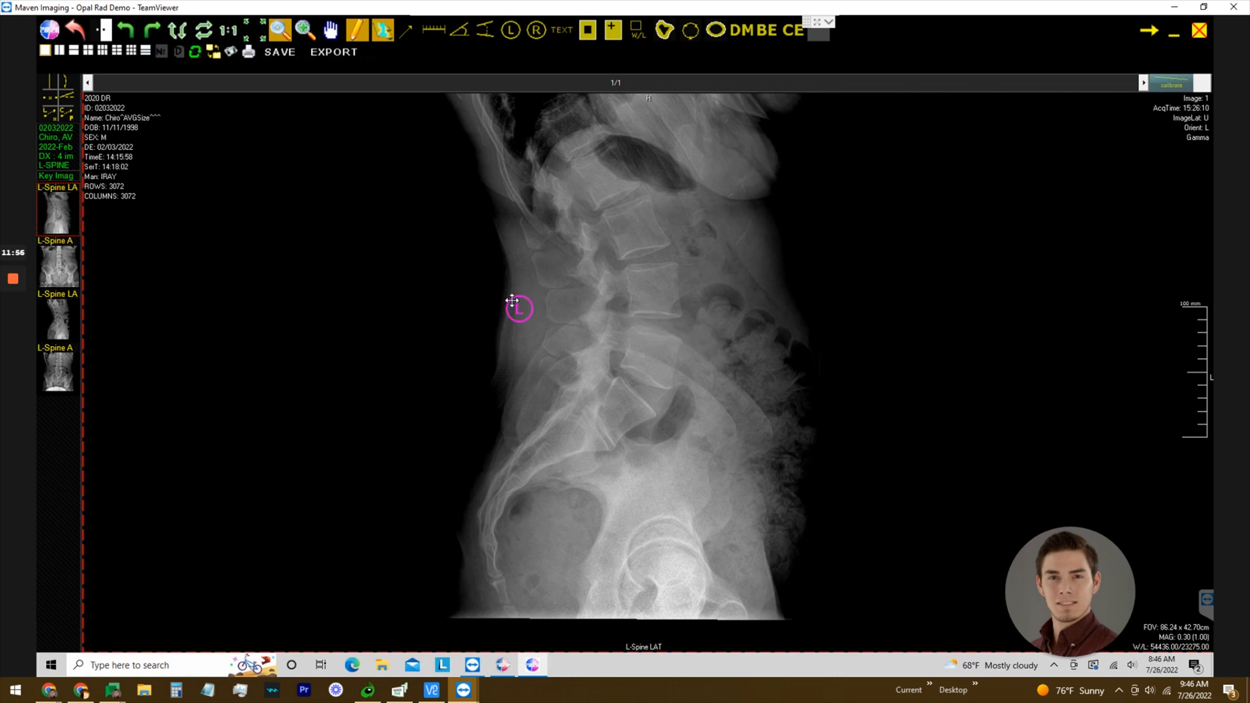
left_click(518, 309)
key("Delete")
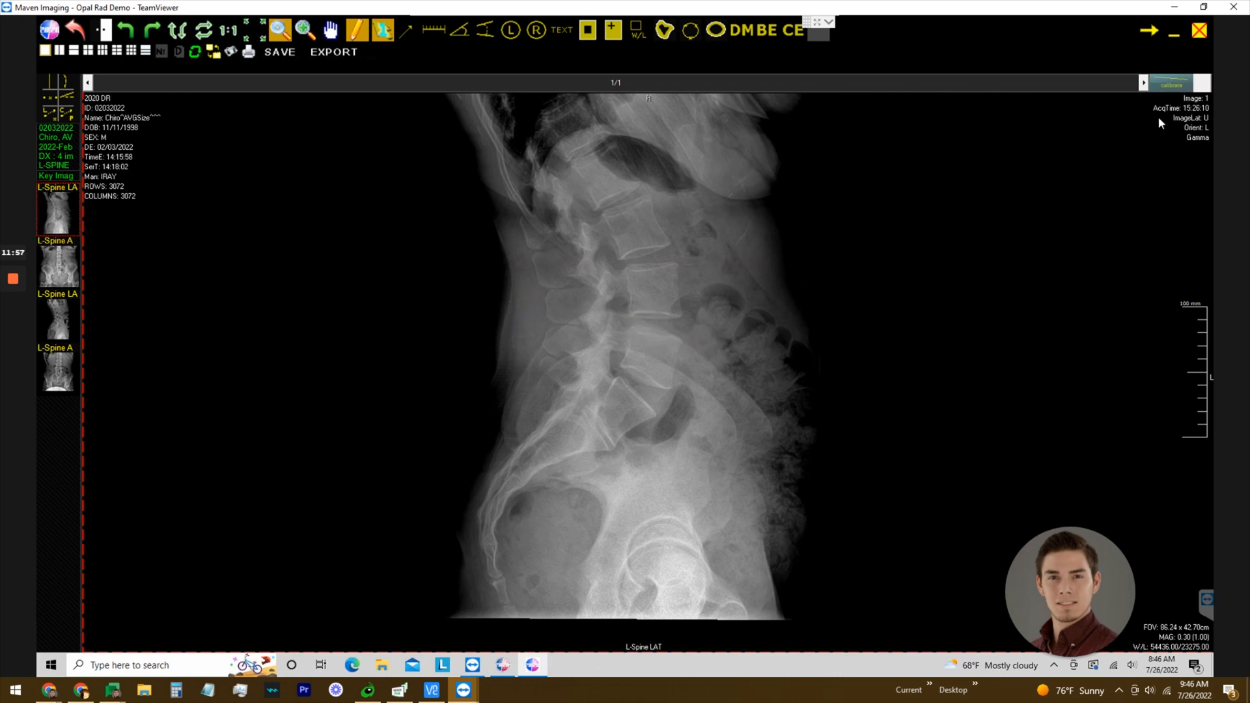
left_click(1195, 36)
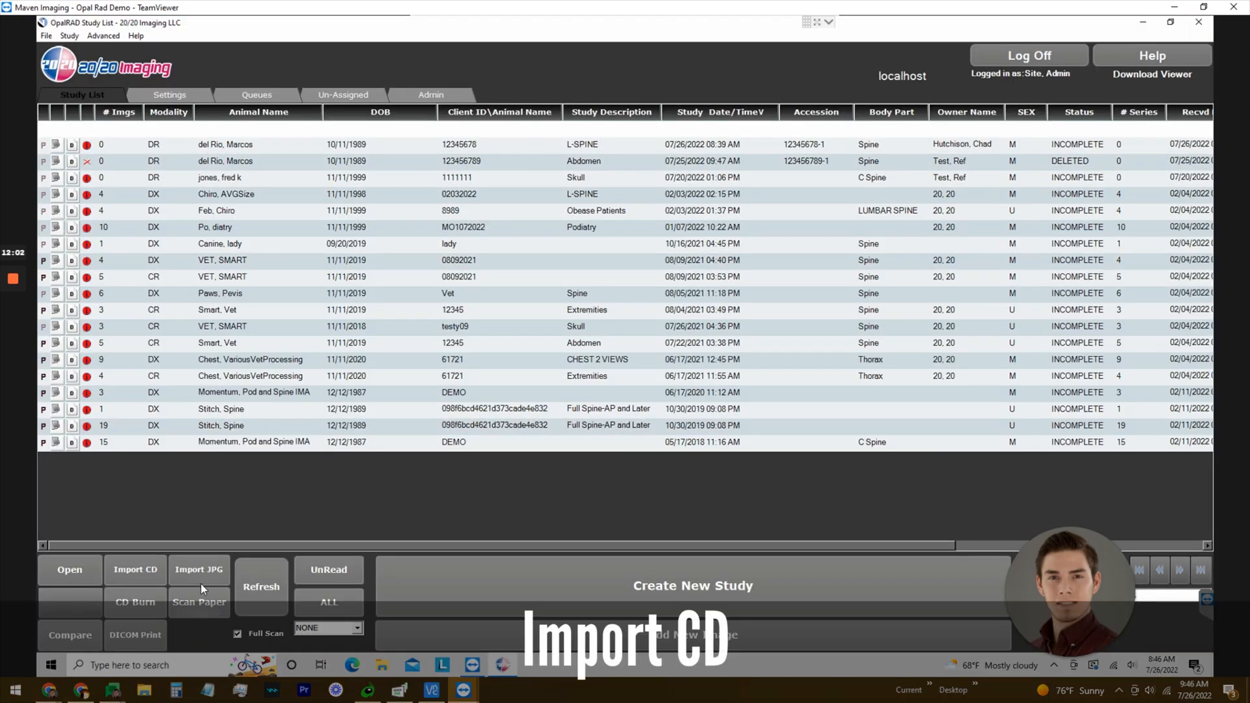
left_click(134, 572)
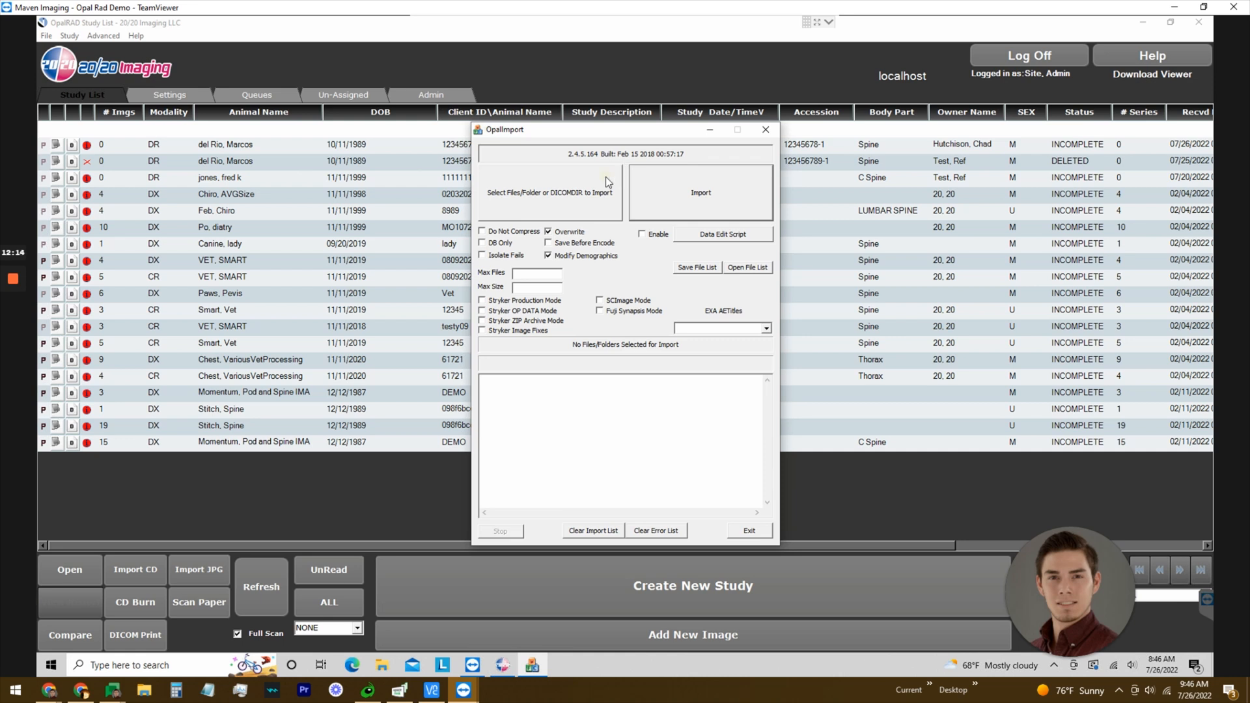
left_click(606, 177)
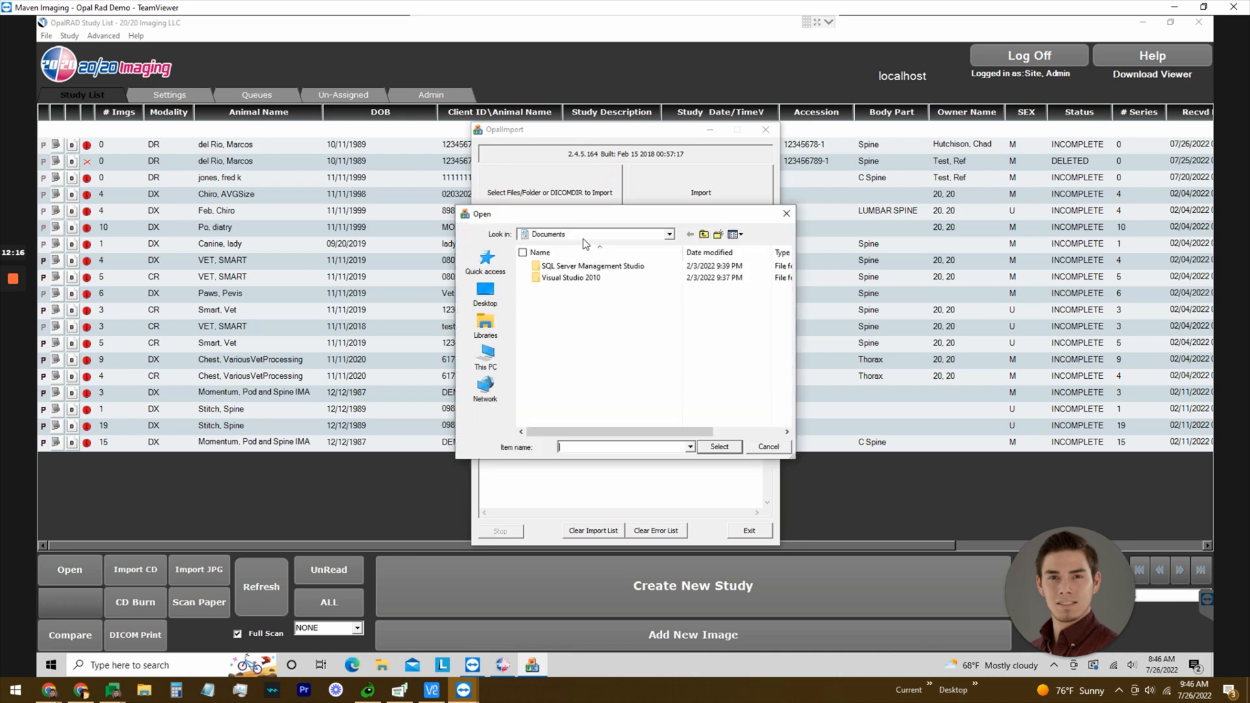
left_click(486, 357)
scroll(771, 322, "down", 2)
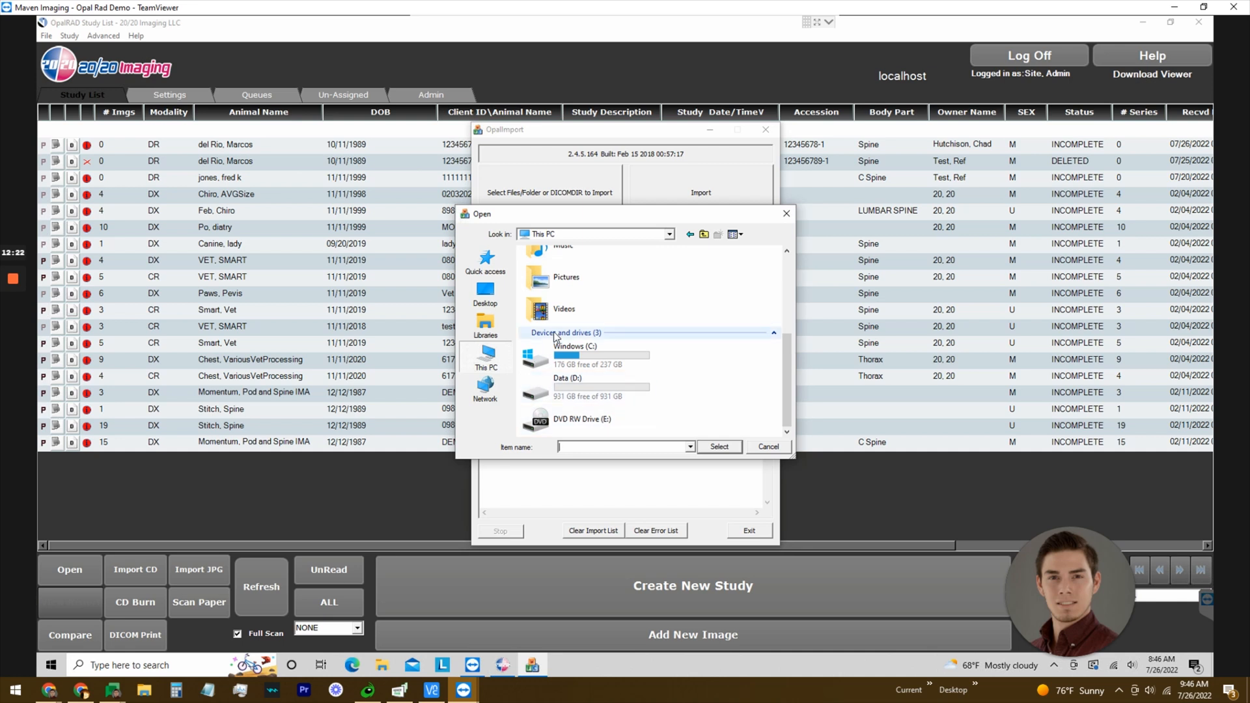
left_click(594, 423)
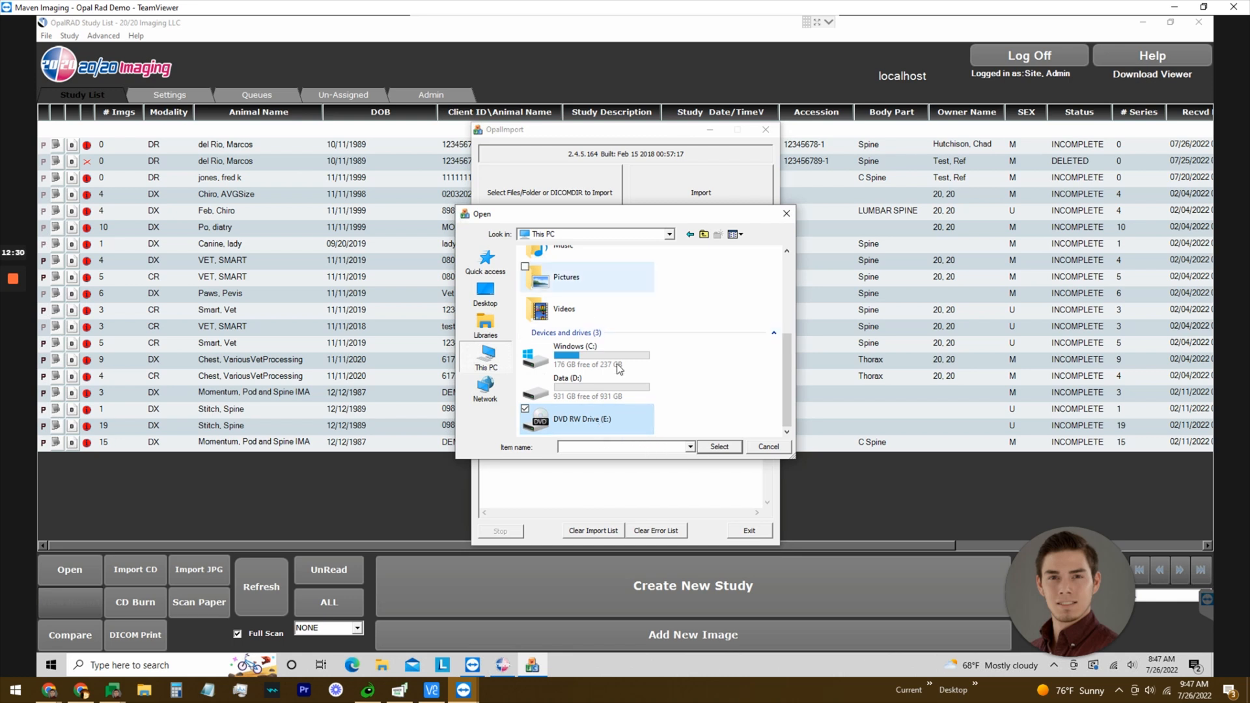
left_click(765, 446)
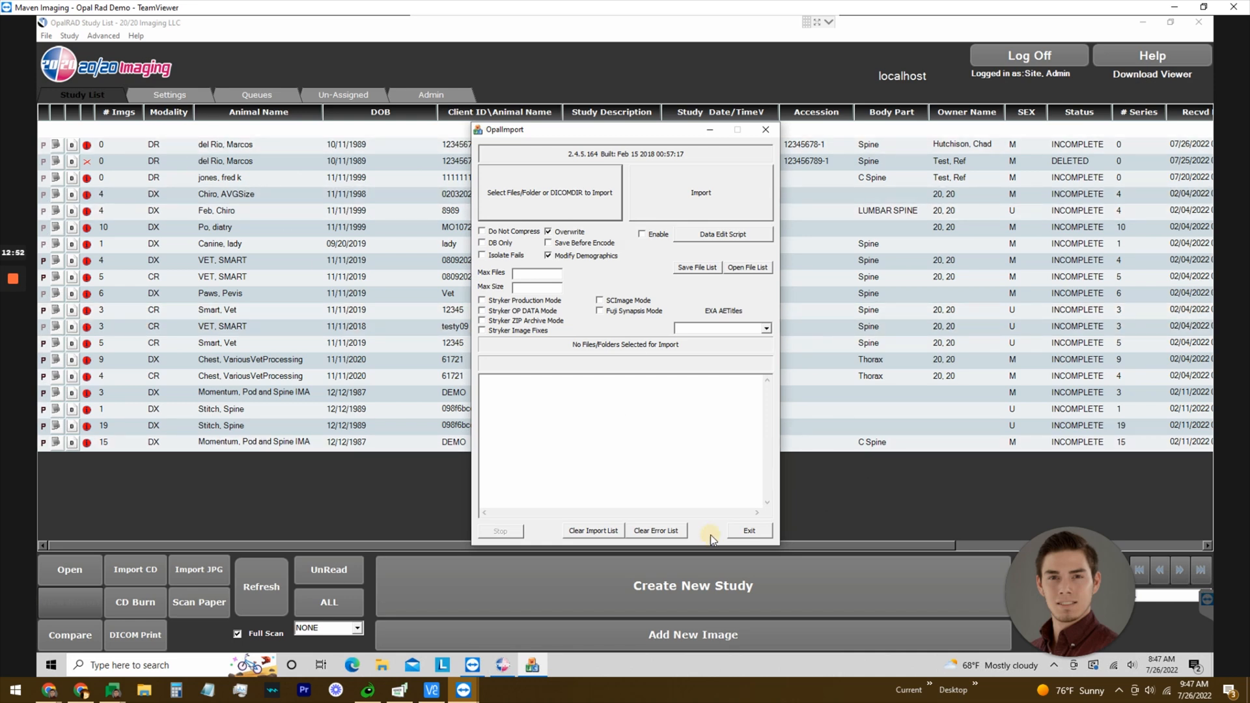
left_click(750, 531)
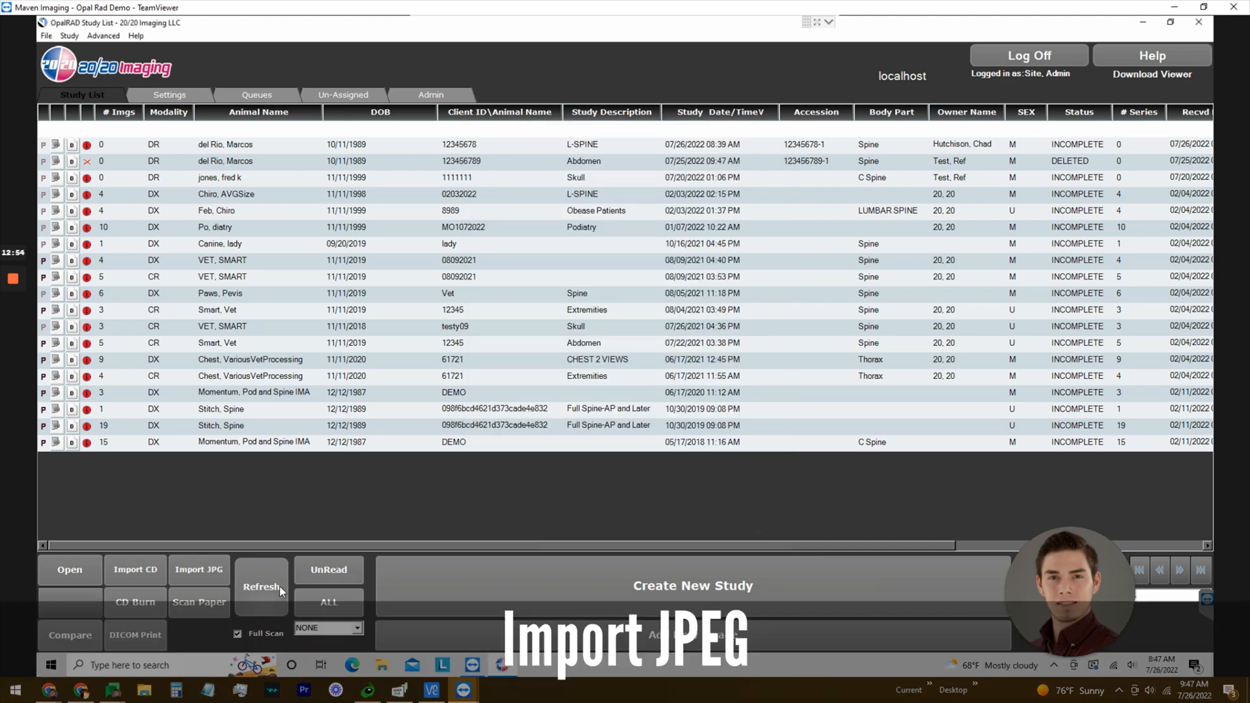
Import 'great image' from the Desktop into the 02/03/2022 L-SPINE study as one series, then reopen it.
left_click(222, 570)
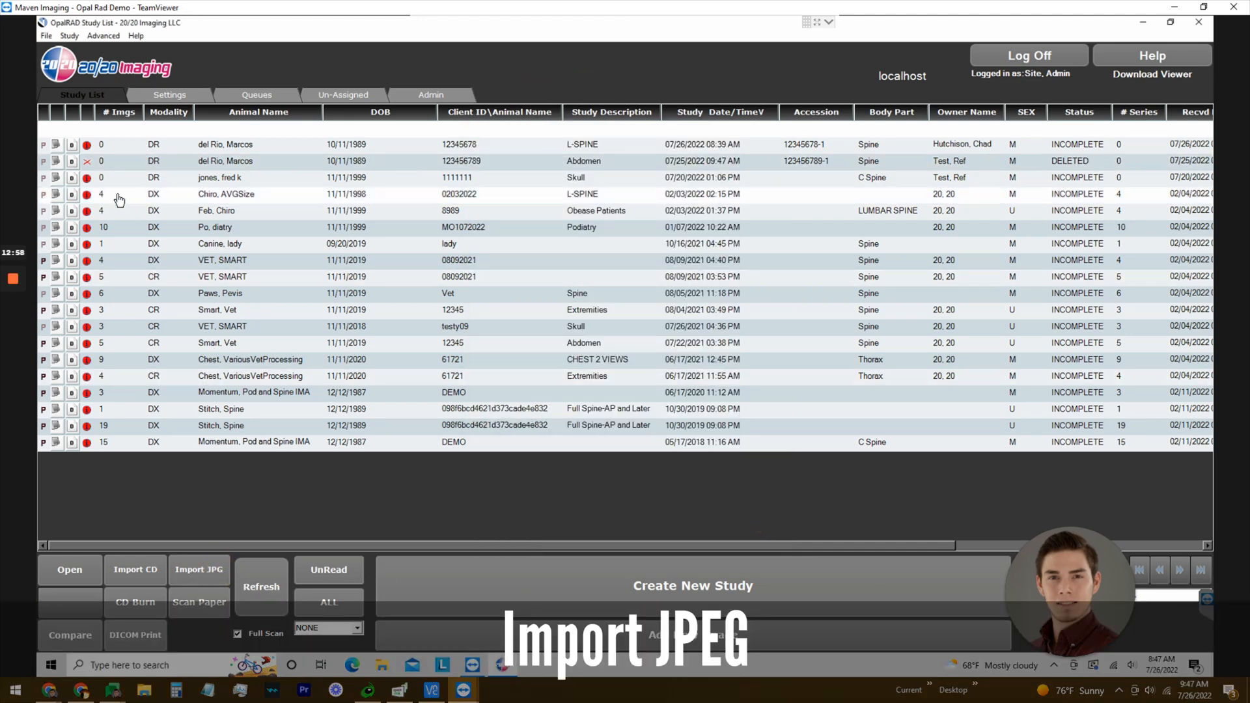
left_click(117, 194)
left_click(205, 576)
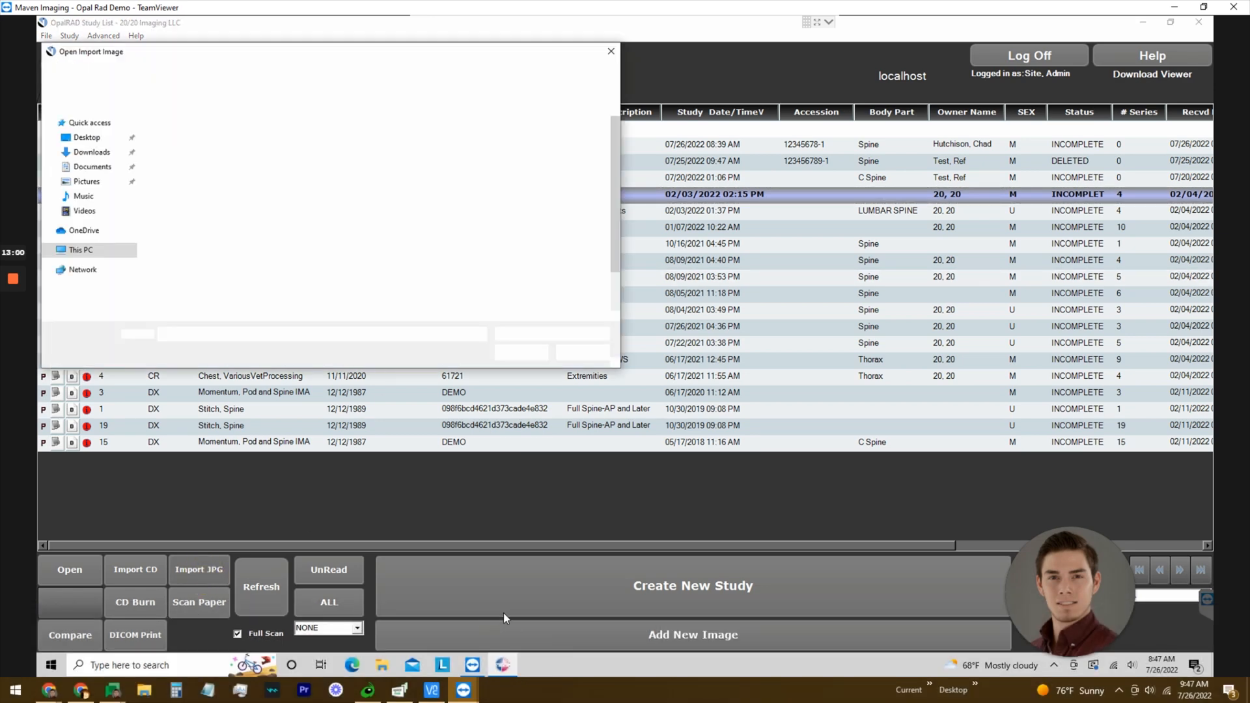
left_click(84, 138)
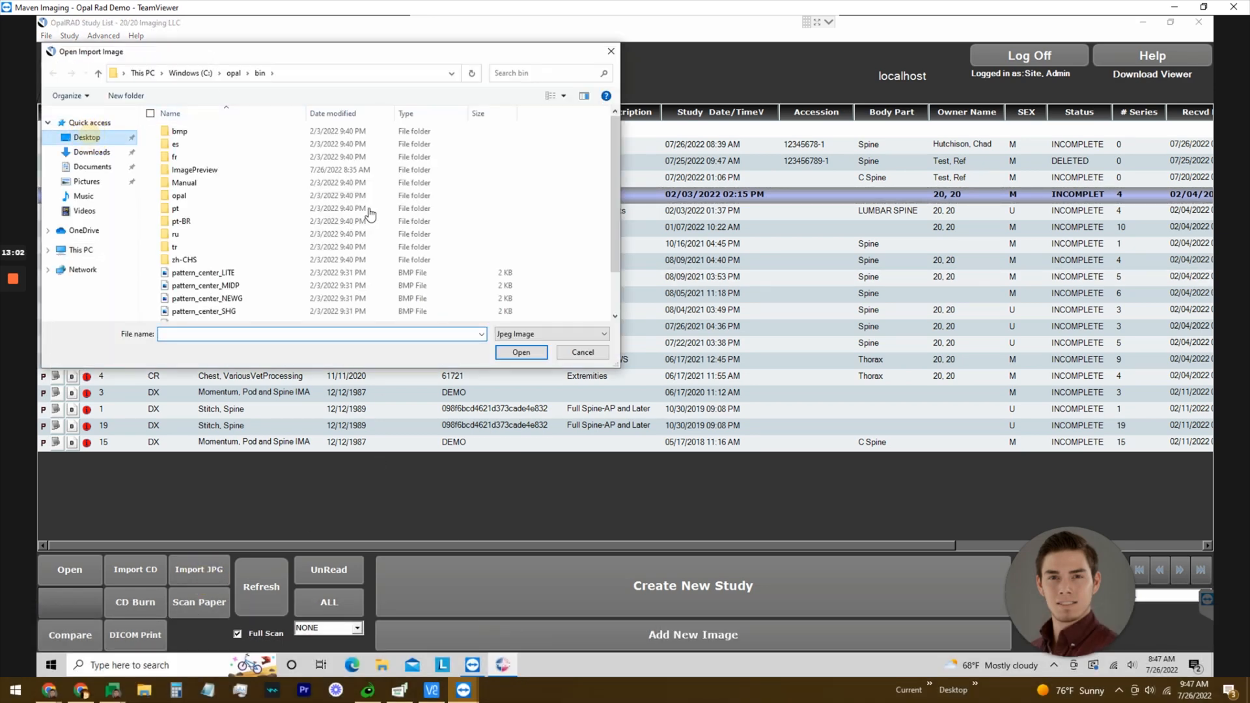
left_click(183, 162)
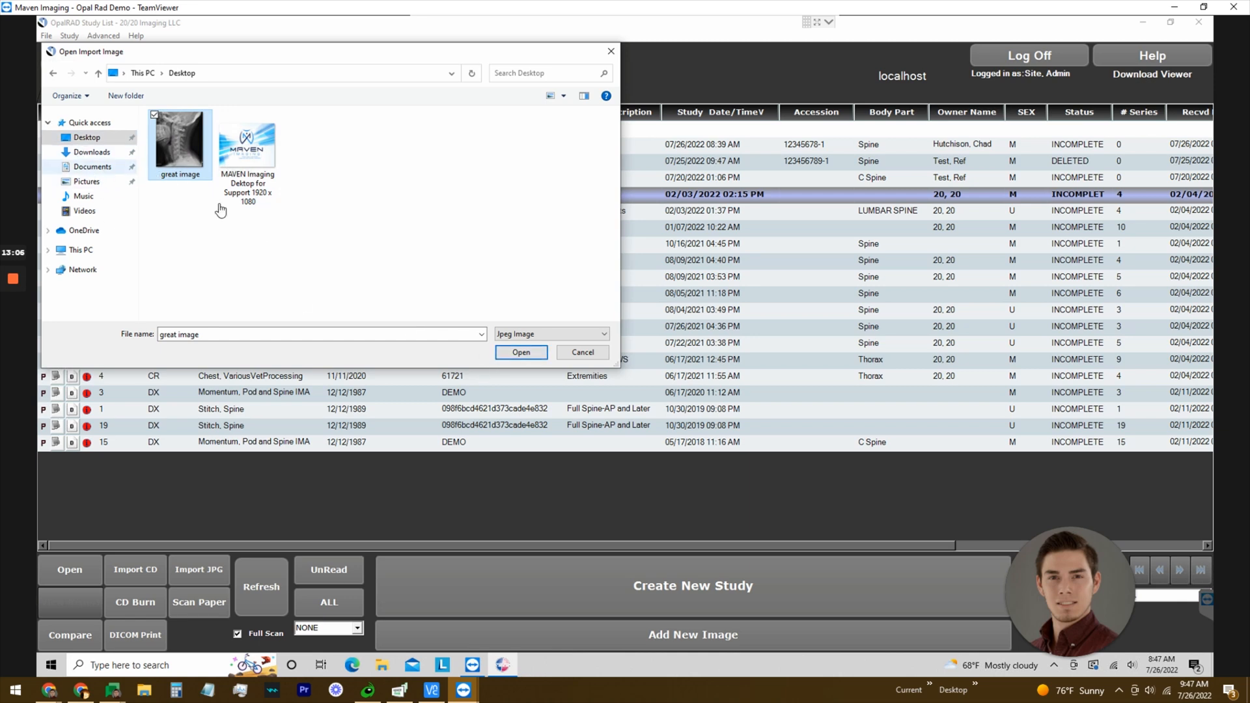
left_click(527, 357)
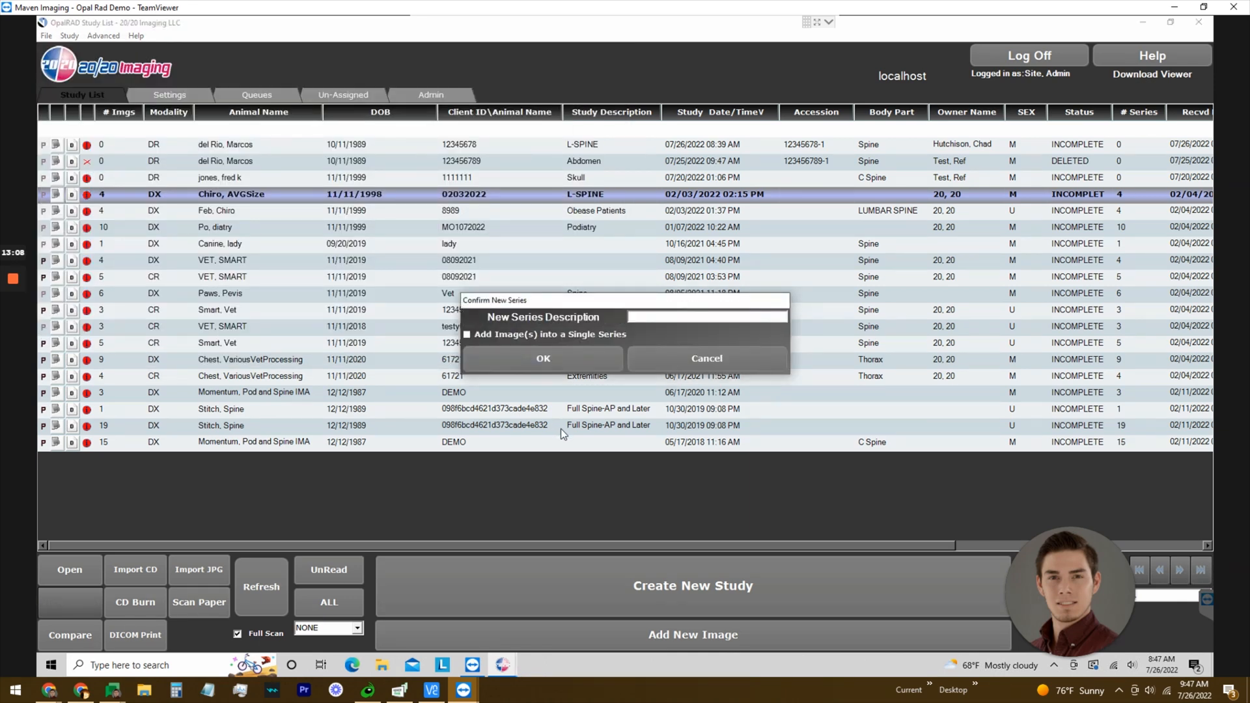
left_click(502, 335)
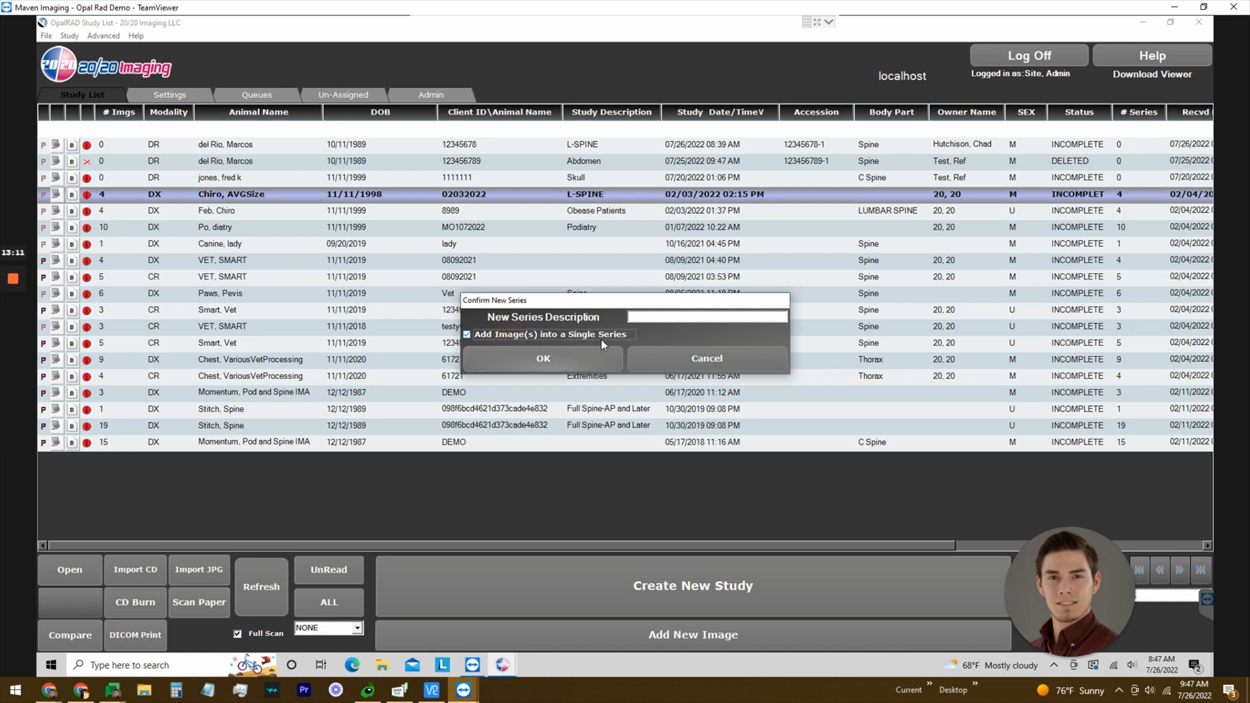
left_click(546, 360)
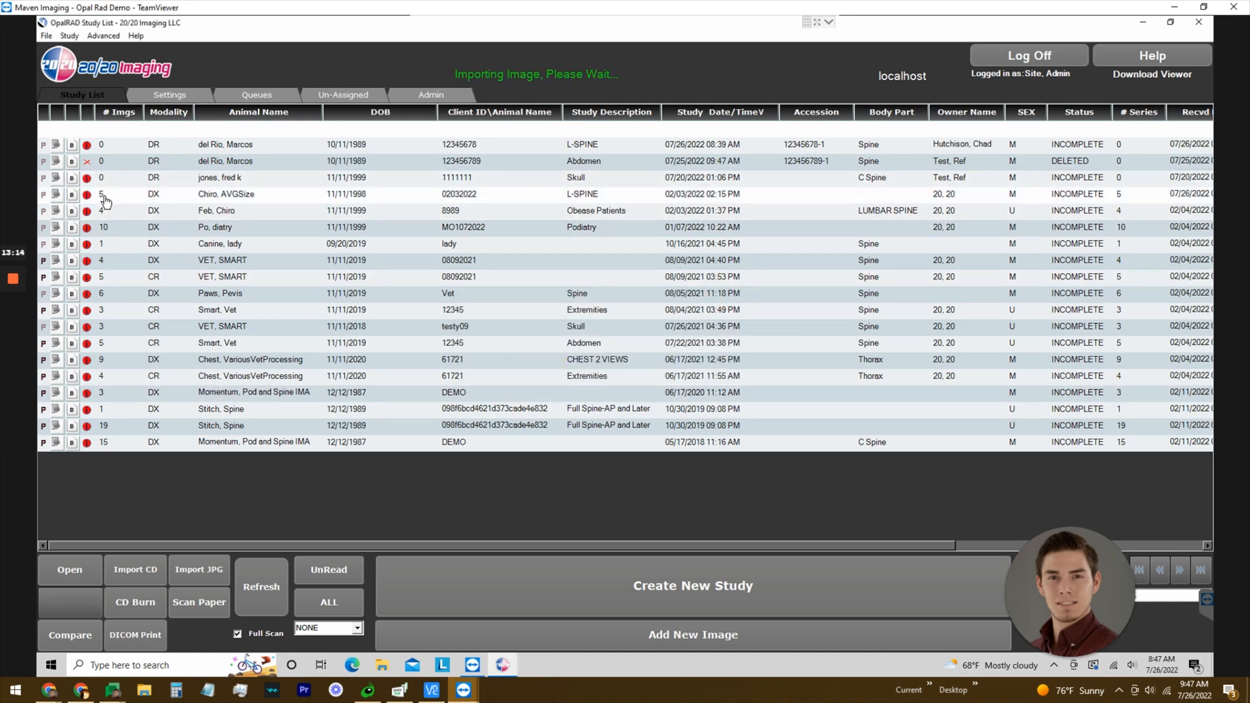
left_click(106, 201)
double_click(154, 198)
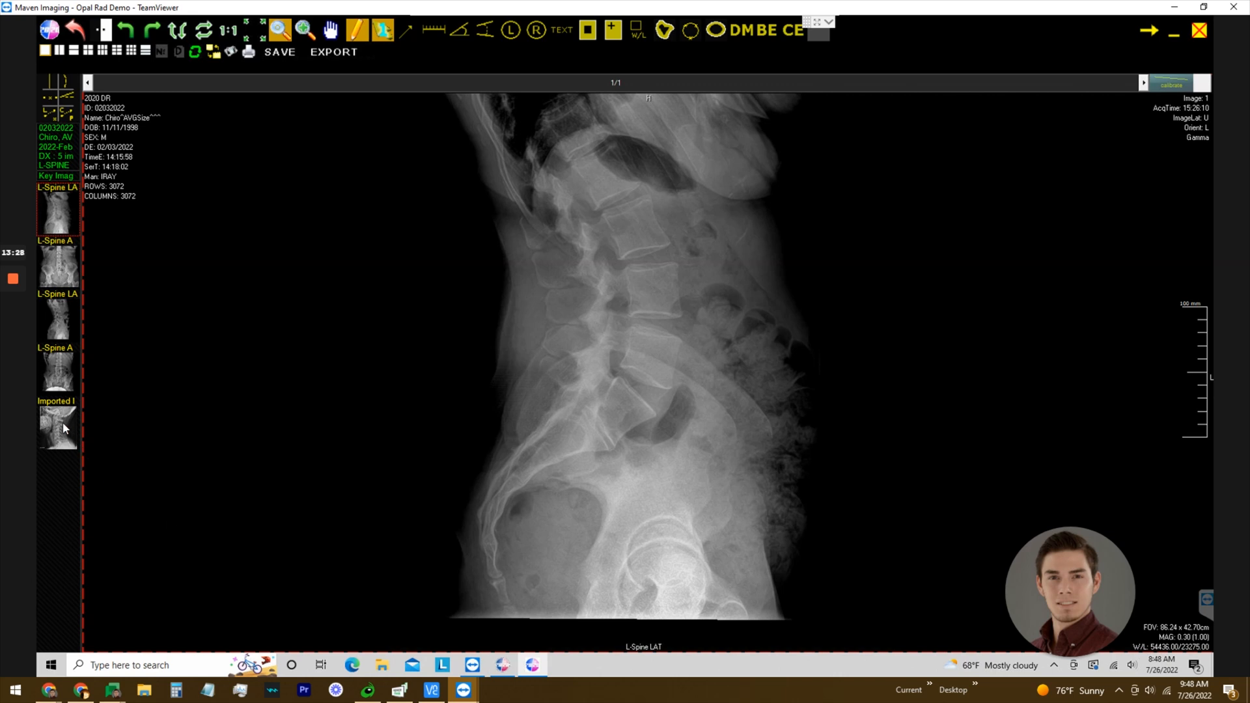
left_click_drag(63, 428, 370, 428)
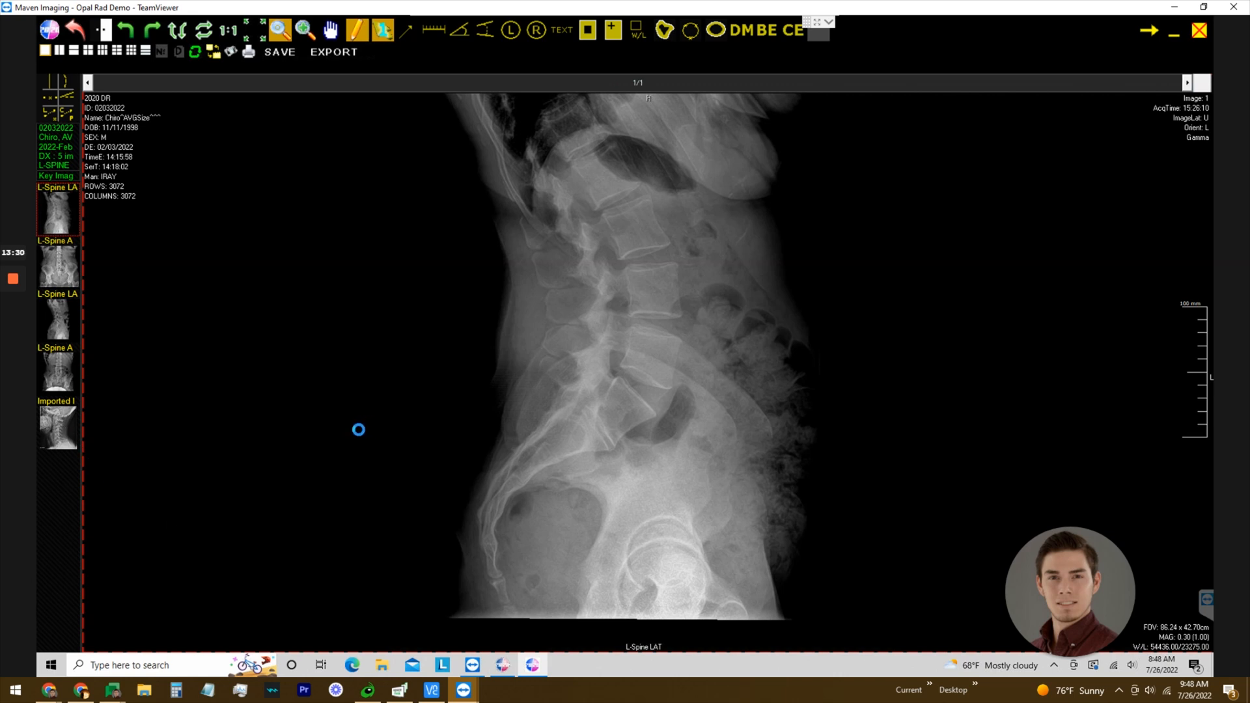
scroll(359, 431, "down", 1)
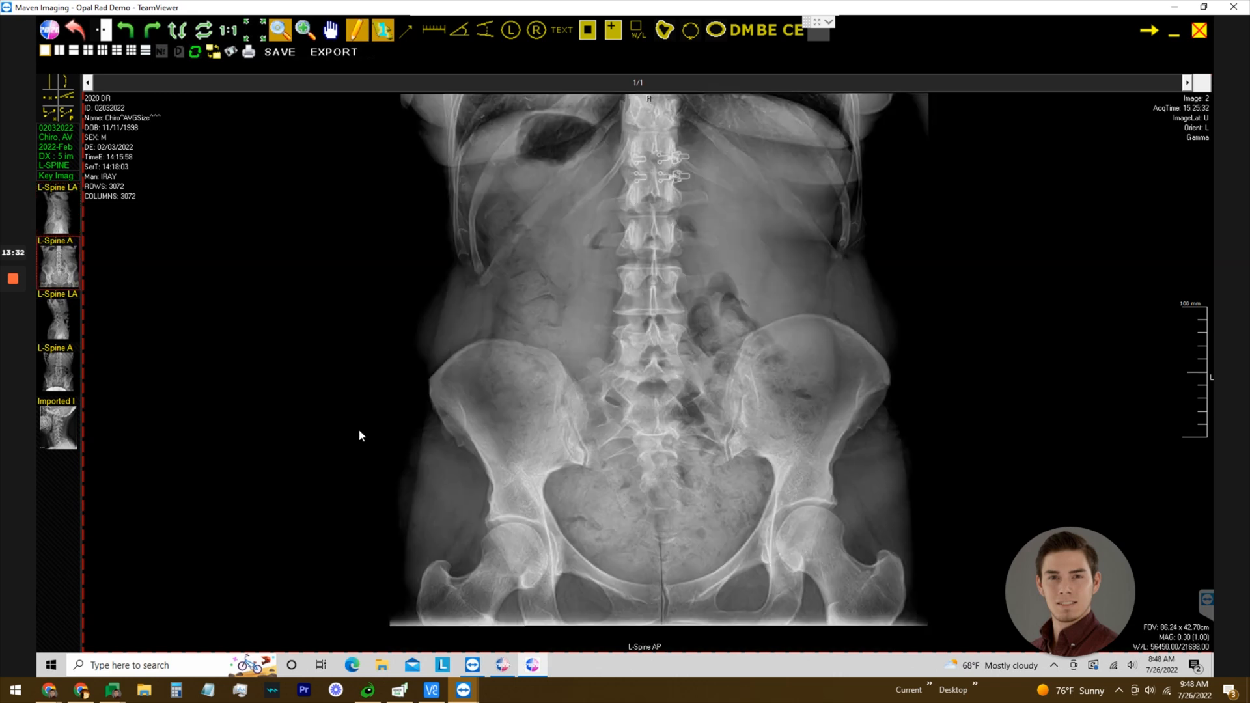
scroll(361, 435, "down", 1)
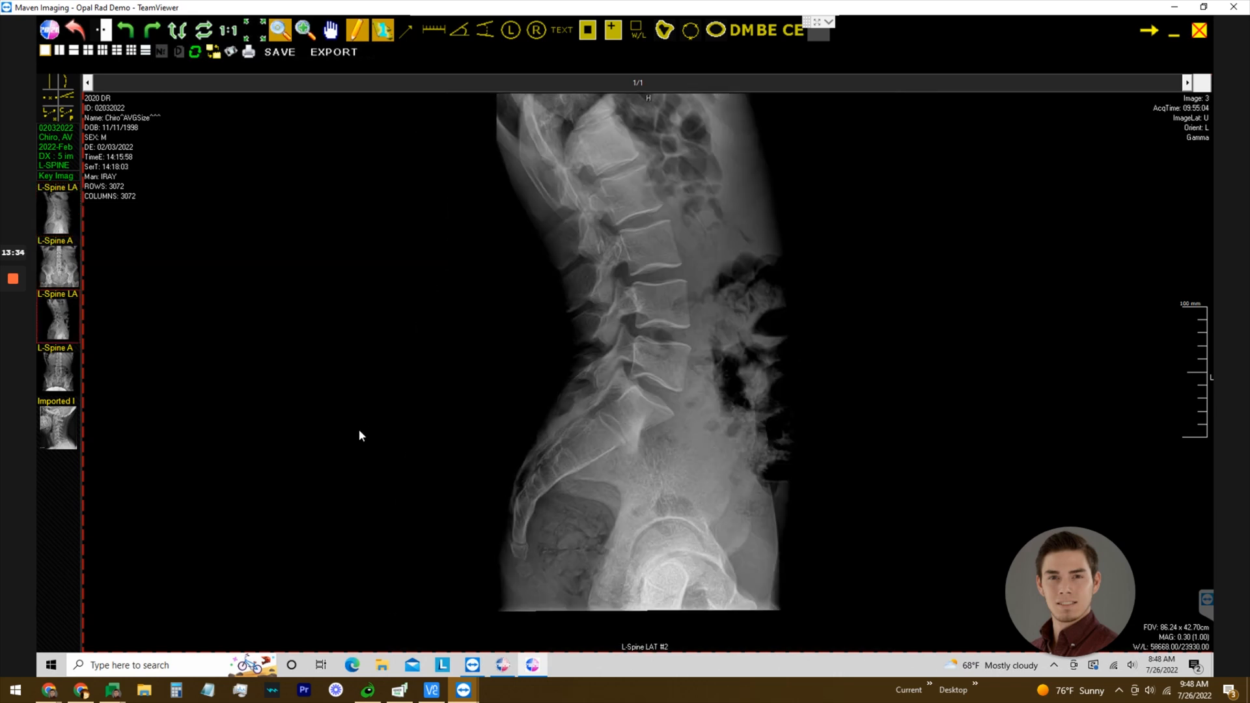
scroll(362, 436, "down", 1)
scroll(361, 437, "down", 1)
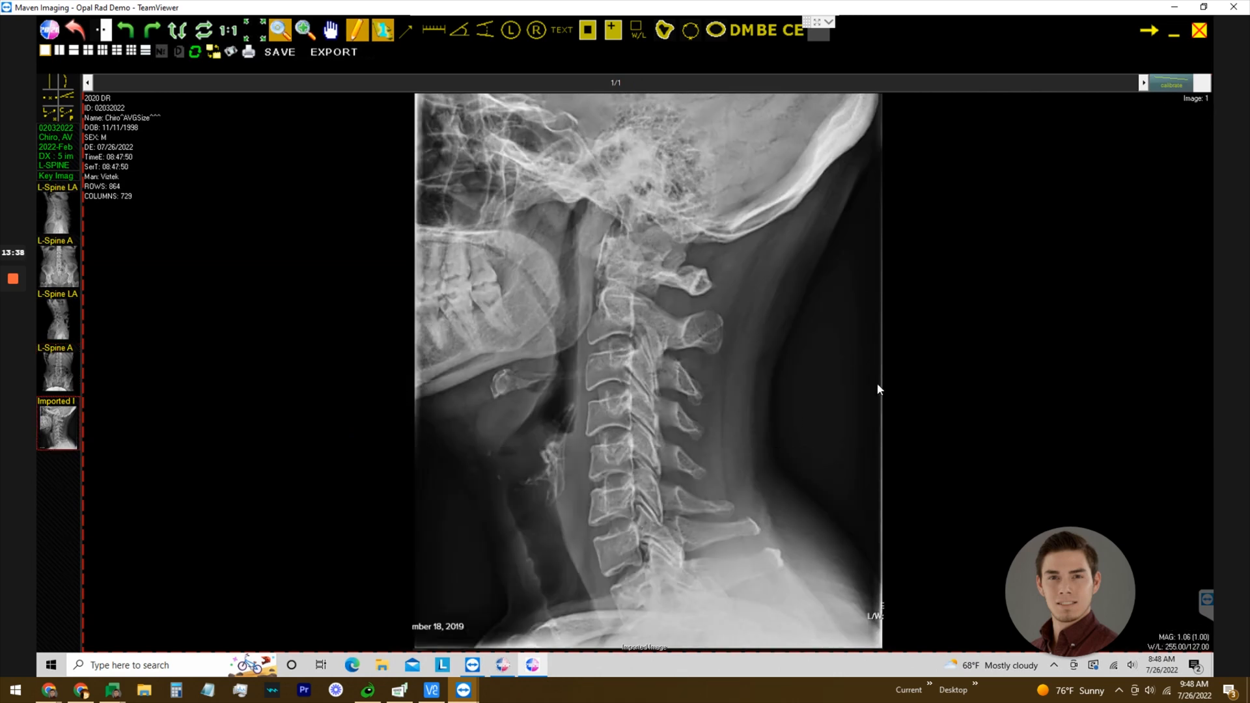
left_click(1199, 30)
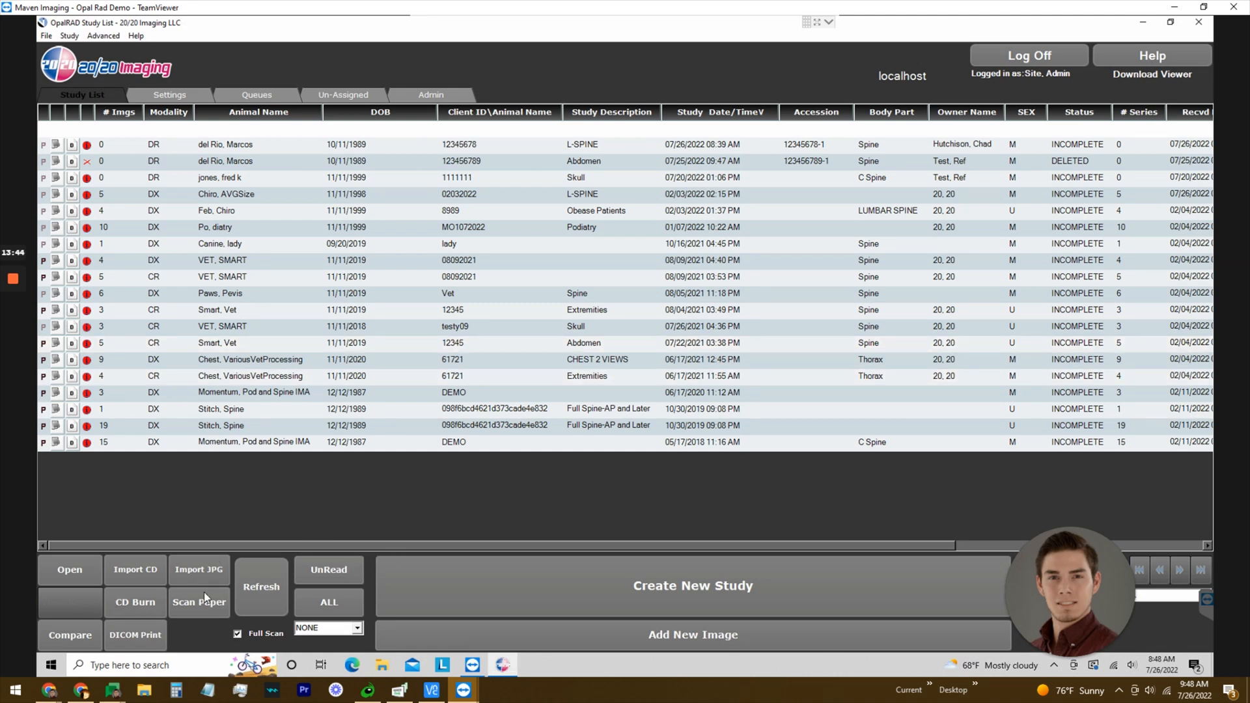
Start a CD burn for the Chiro, AVGSize study, keeping the current DVD drive.
left_click(130, 604)
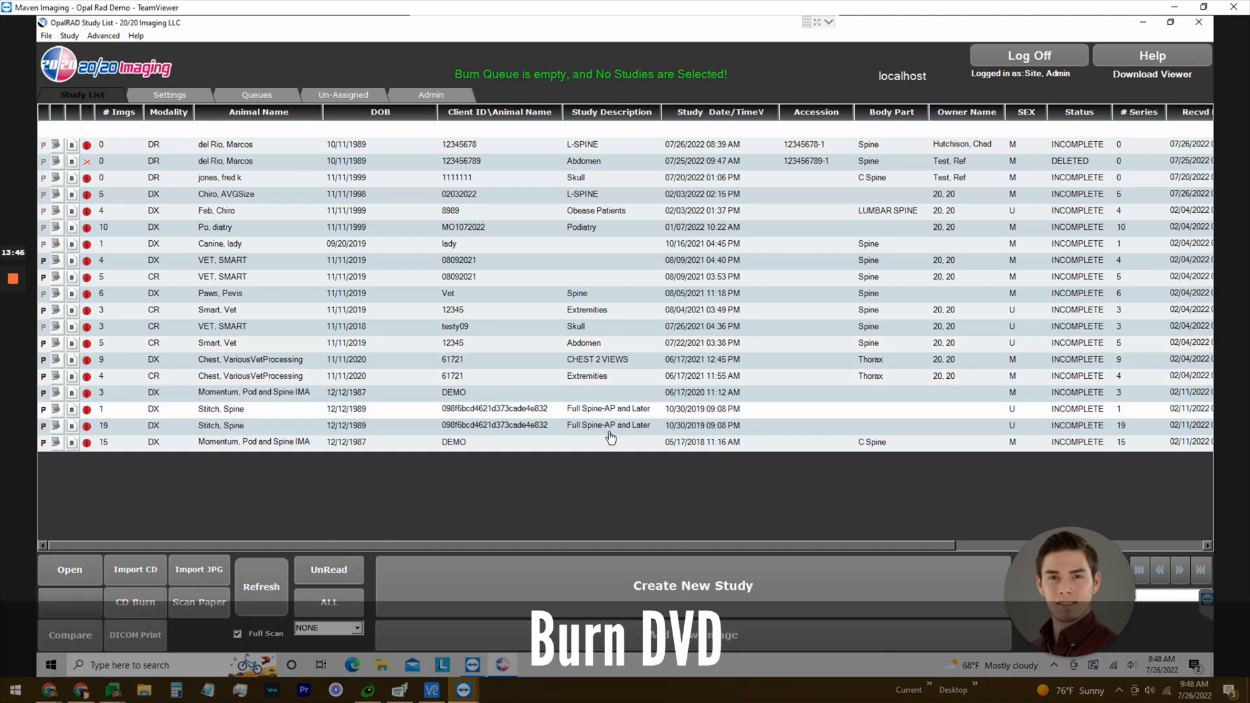
left_click(109, 200)
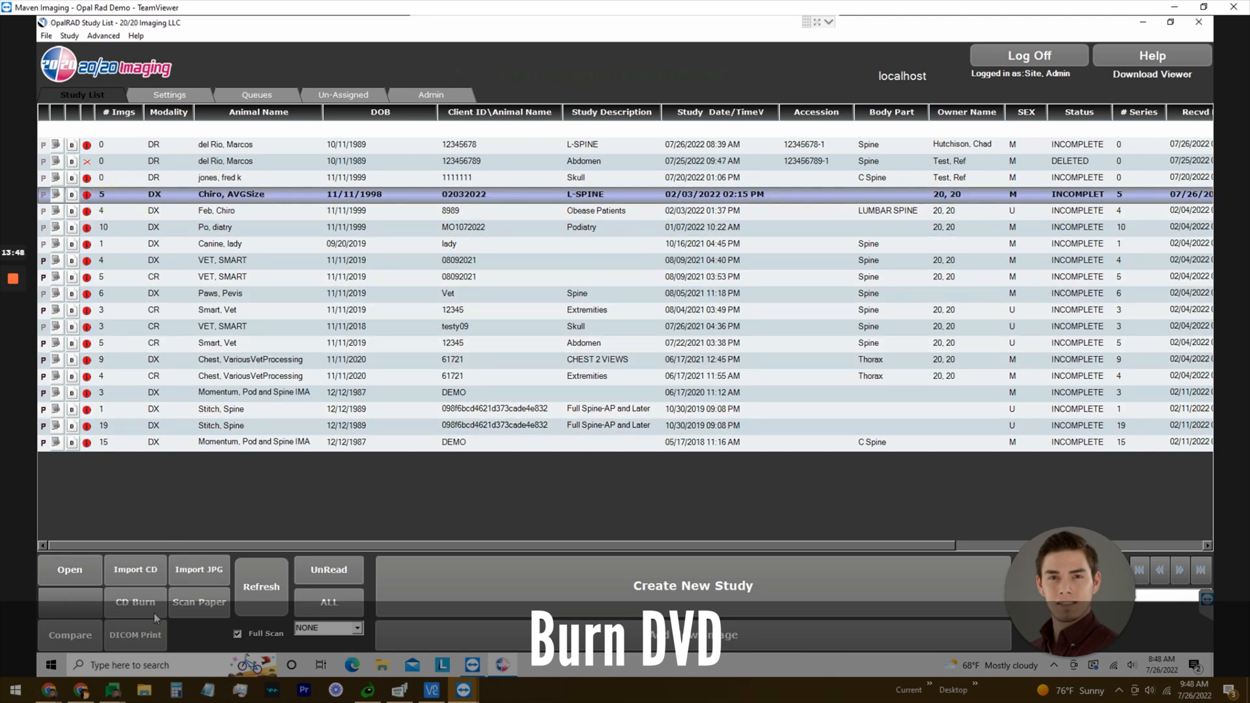
left_click(130, 603)
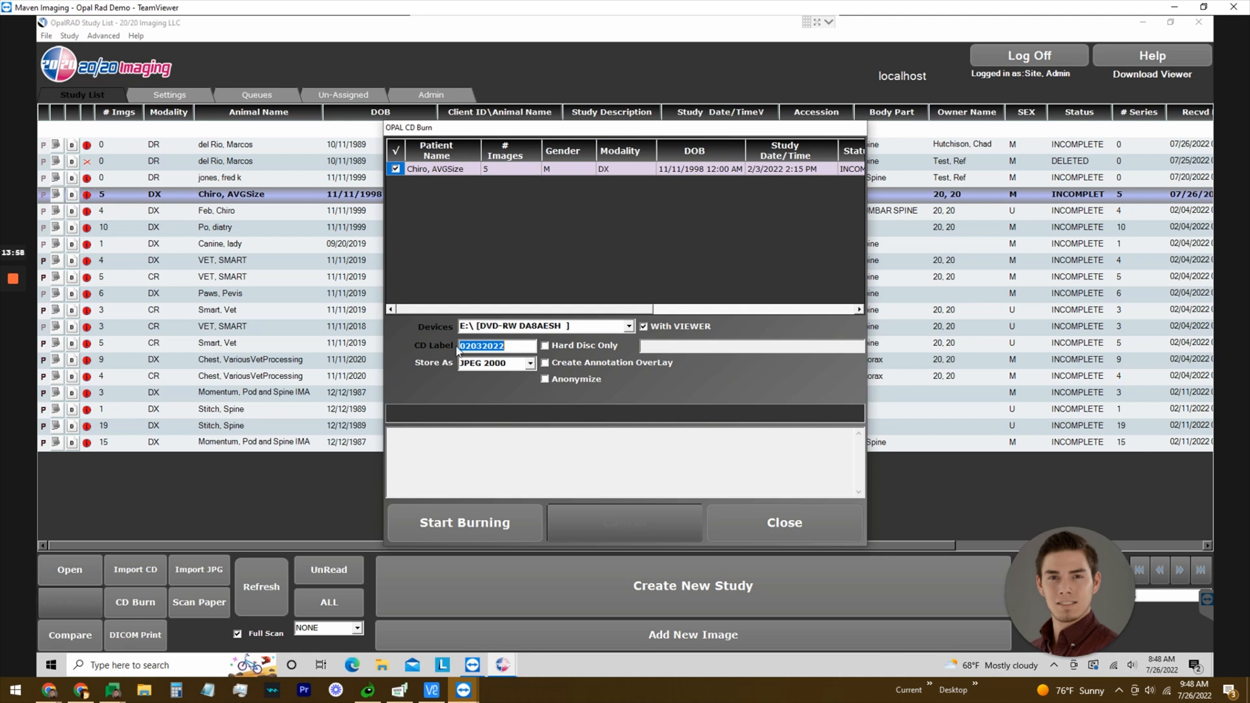
left_click(629, 326)
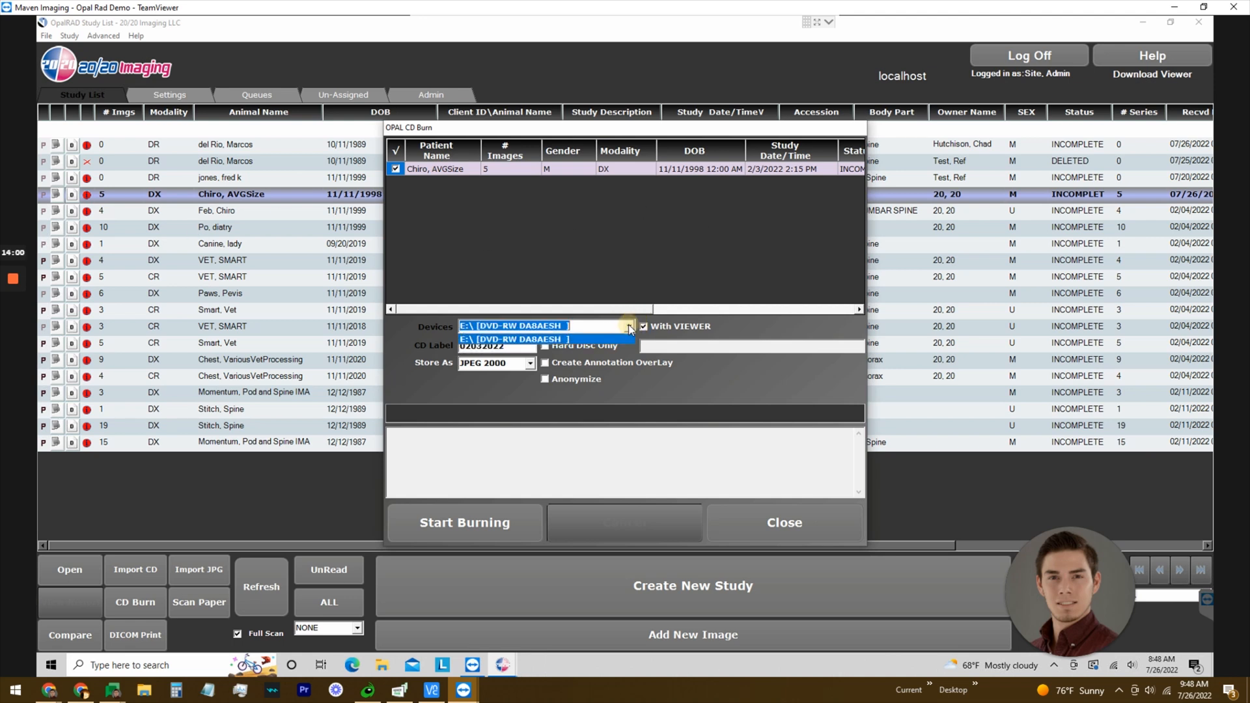
left_click(629, 325)
Confirm disc label 02032022 and keep JPEG 2000 as the storage format.
left_click(627, 268)
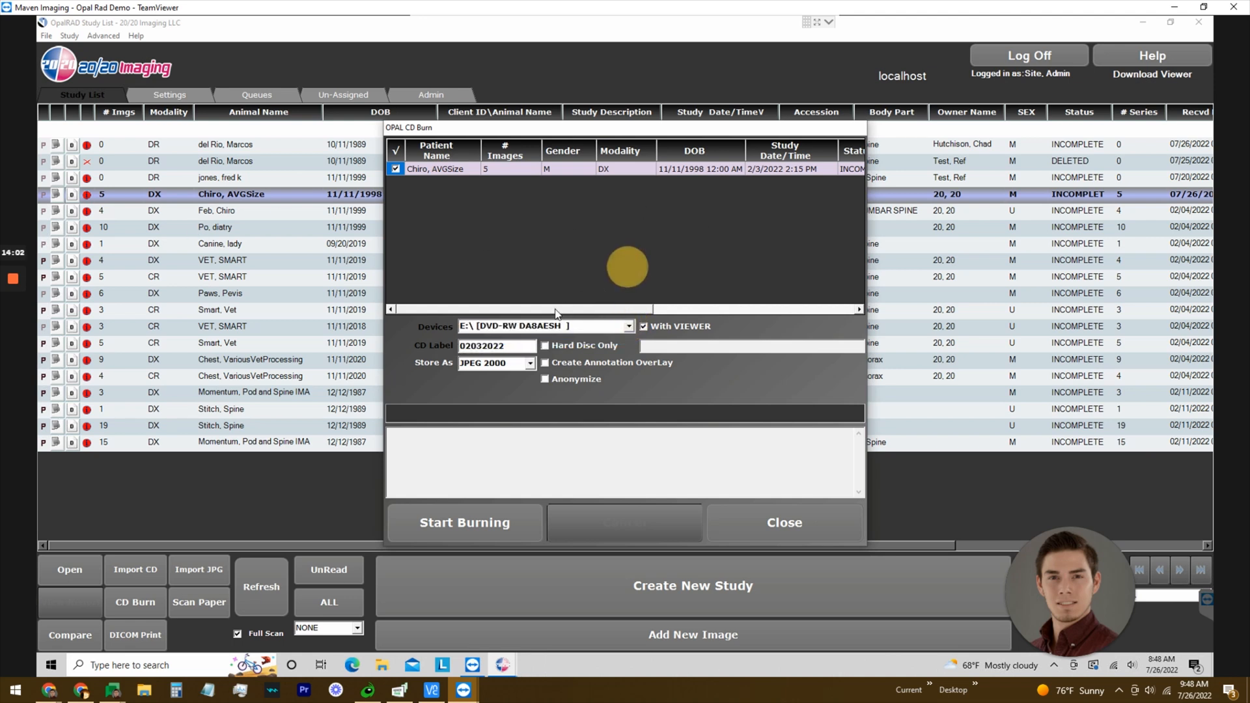
left_click(527, 347)
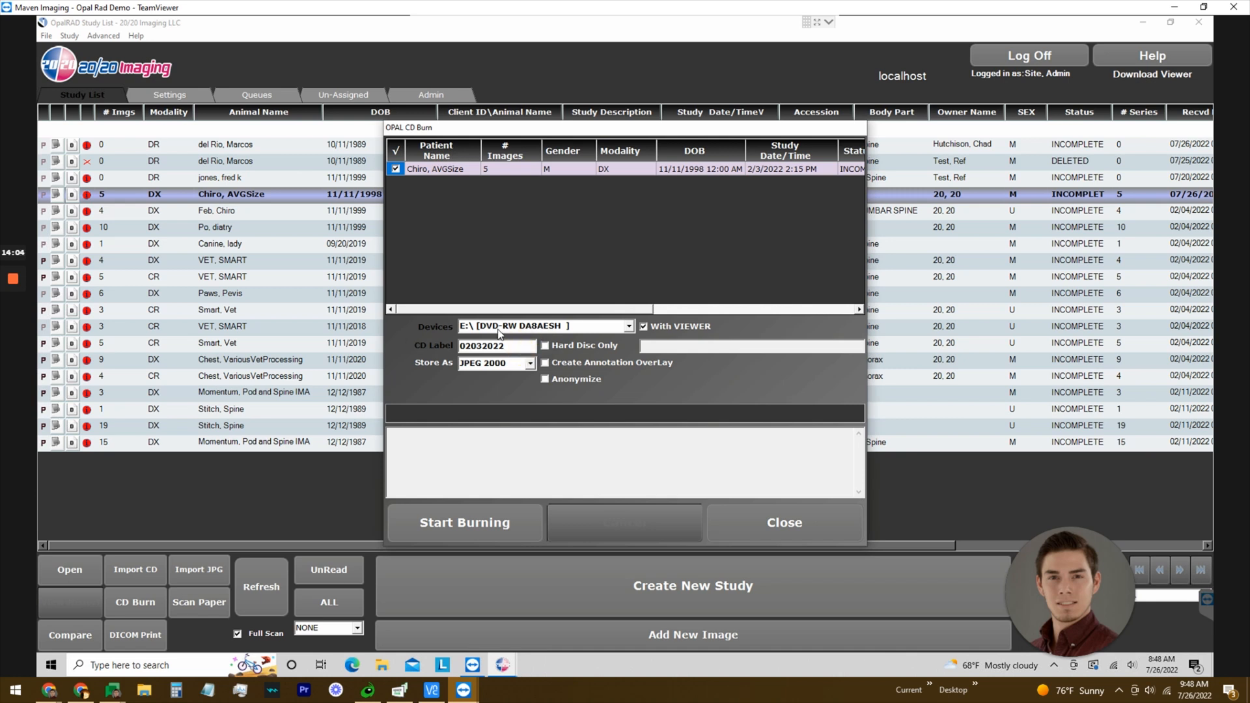
left_click(530, 363)
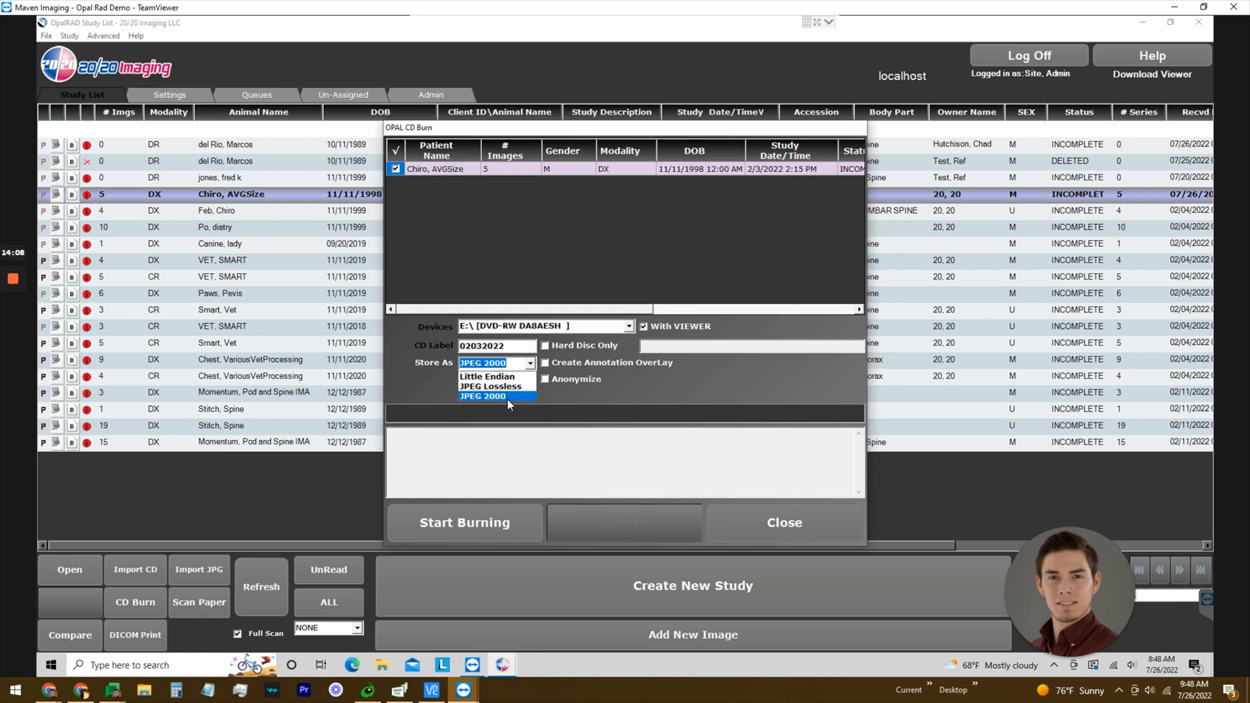
left_click(410, 381)
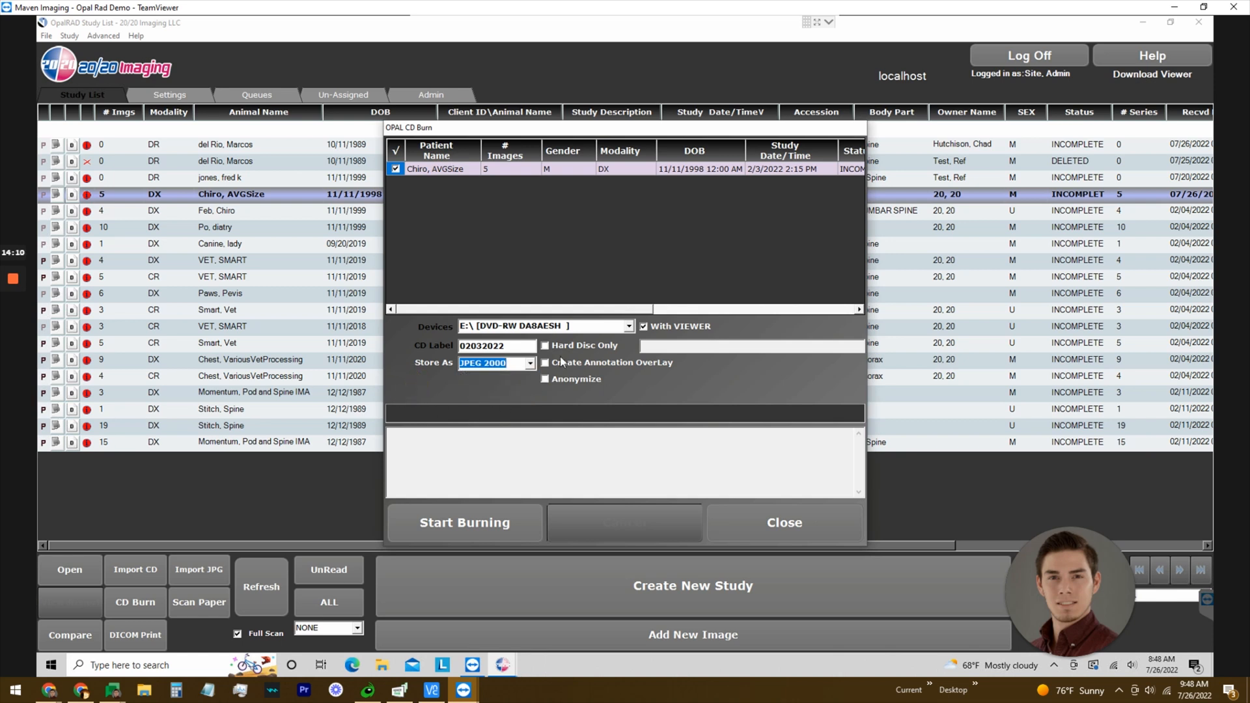
left_click(533, 364)
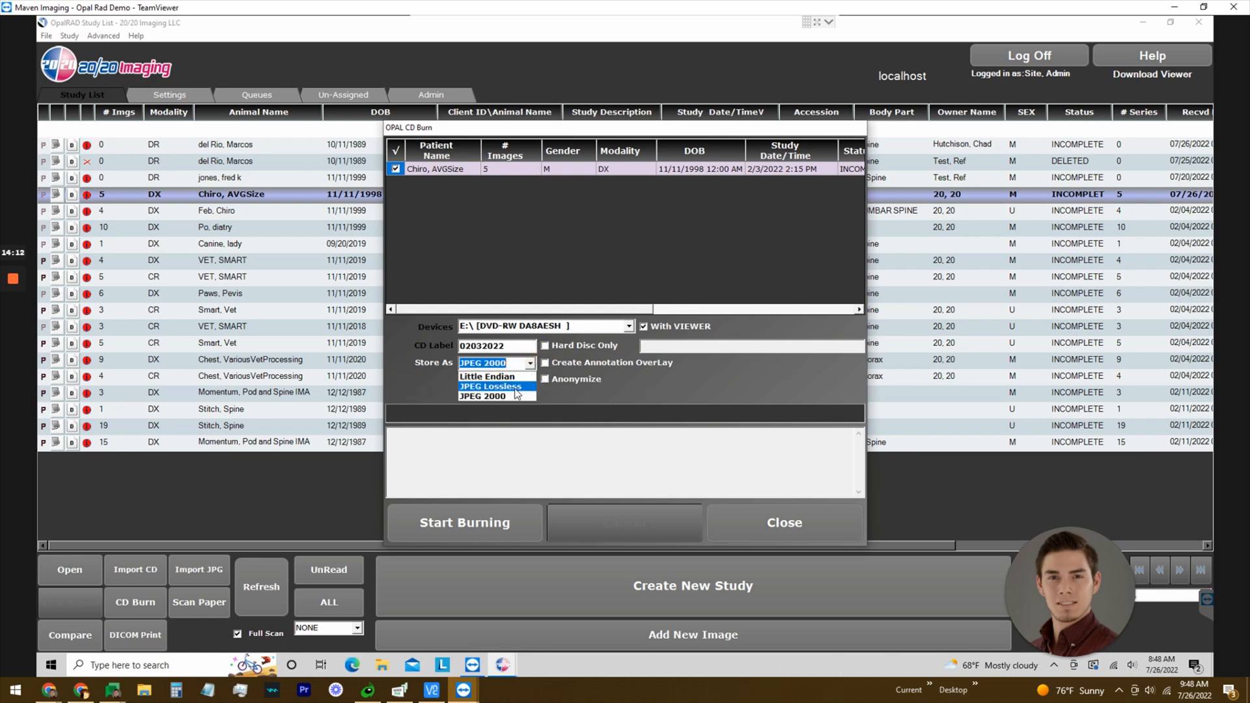
left_click(410, 379)
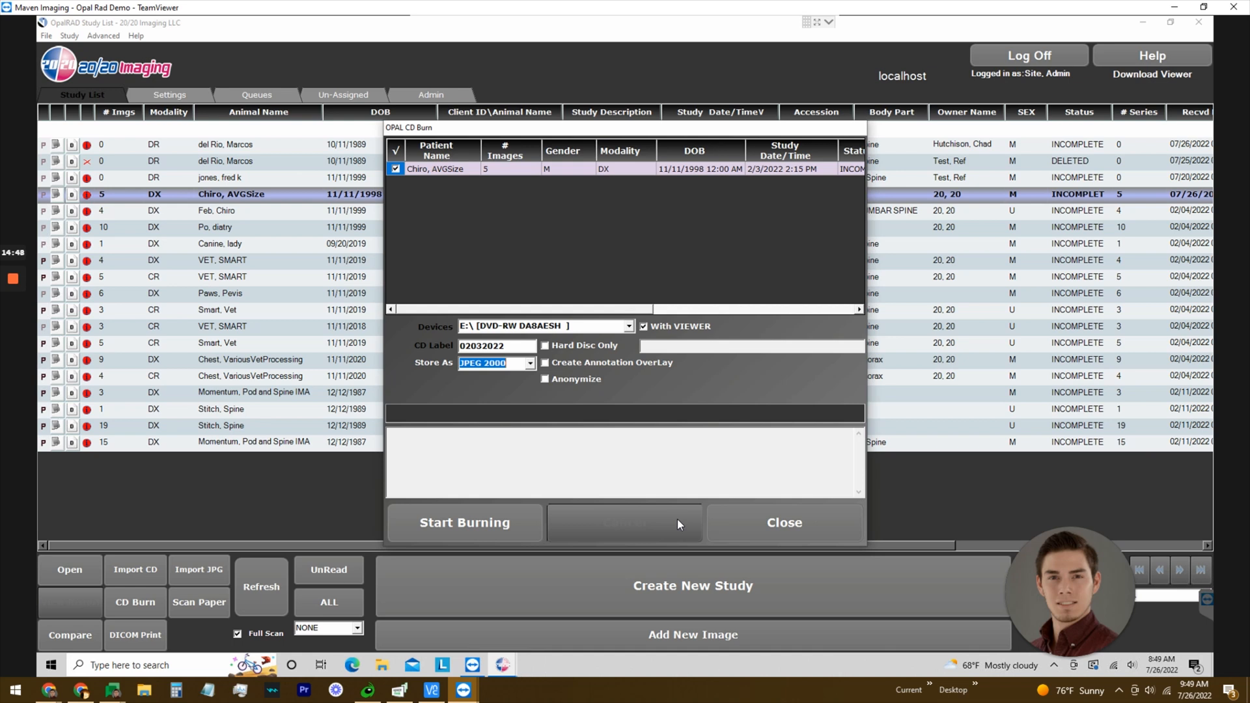
After the burn fails, clear the burn queue and bring up Paper Scan for the study.
left_click(735, 518)
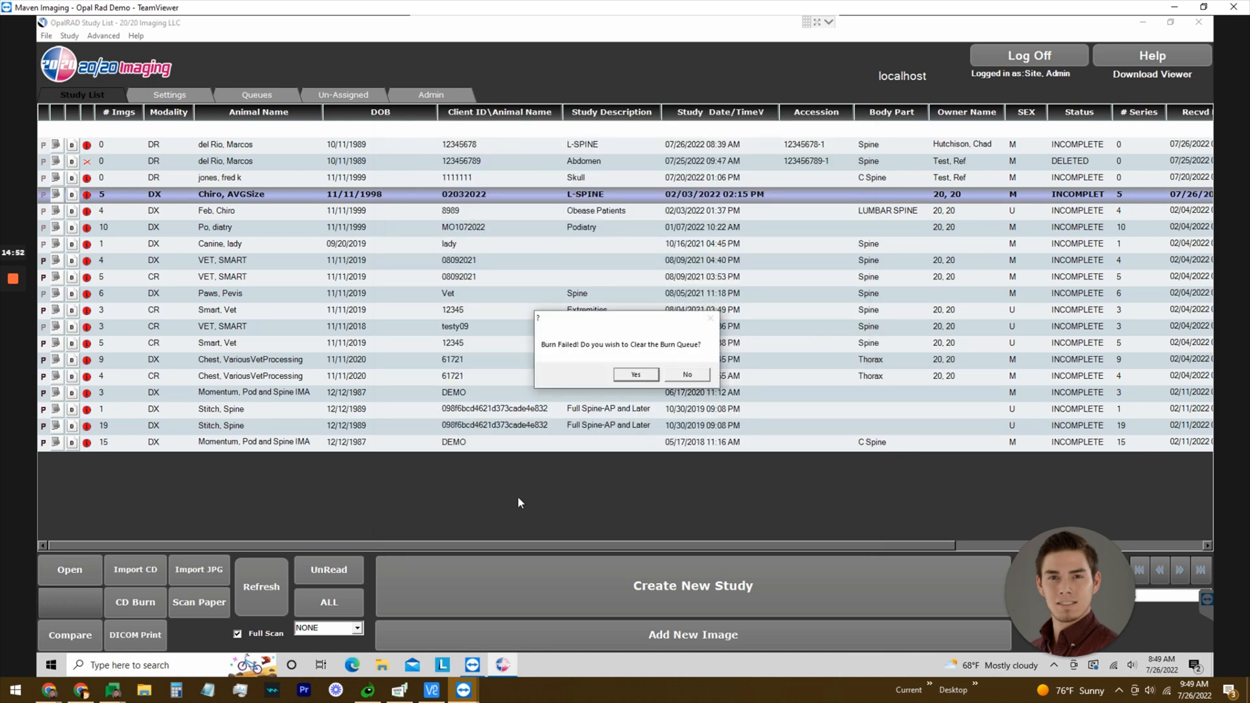
left_click(648, 377)
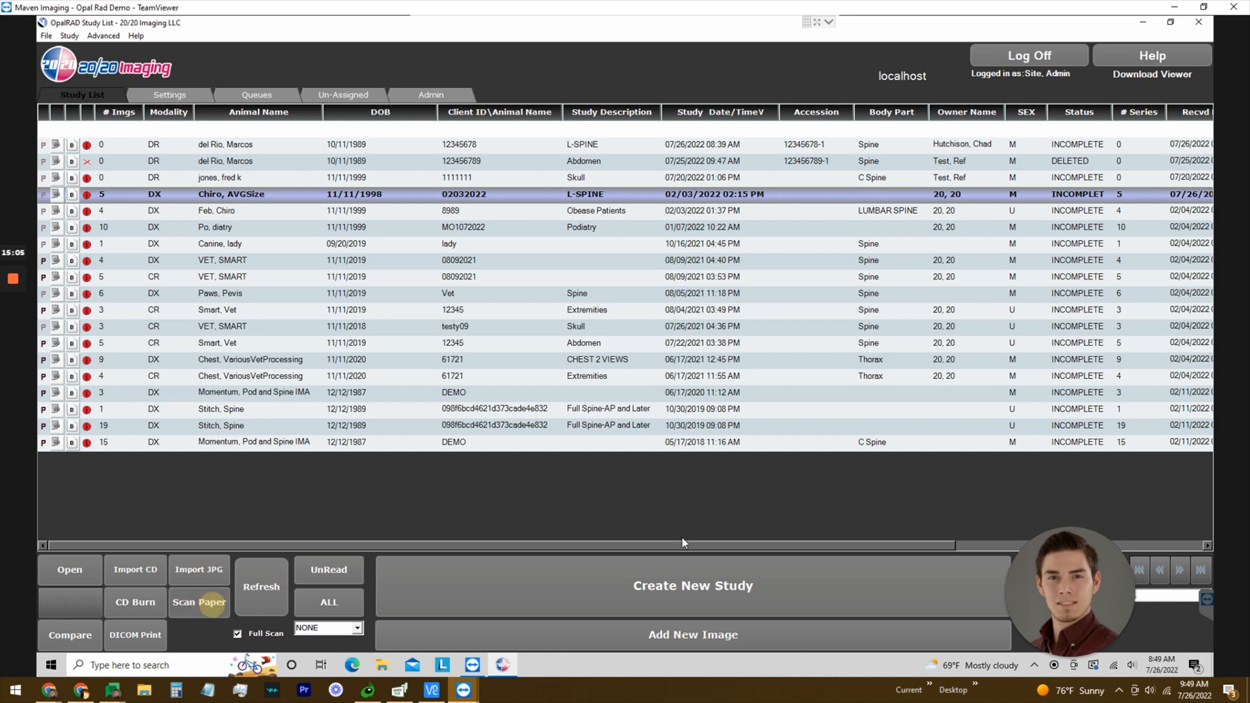
left_click(212, 604)
left_click(609, 216)
Choose Primary Insurance as the series description, select the scanner, then close Paper Scan unscanned.
left_click(558, 310)
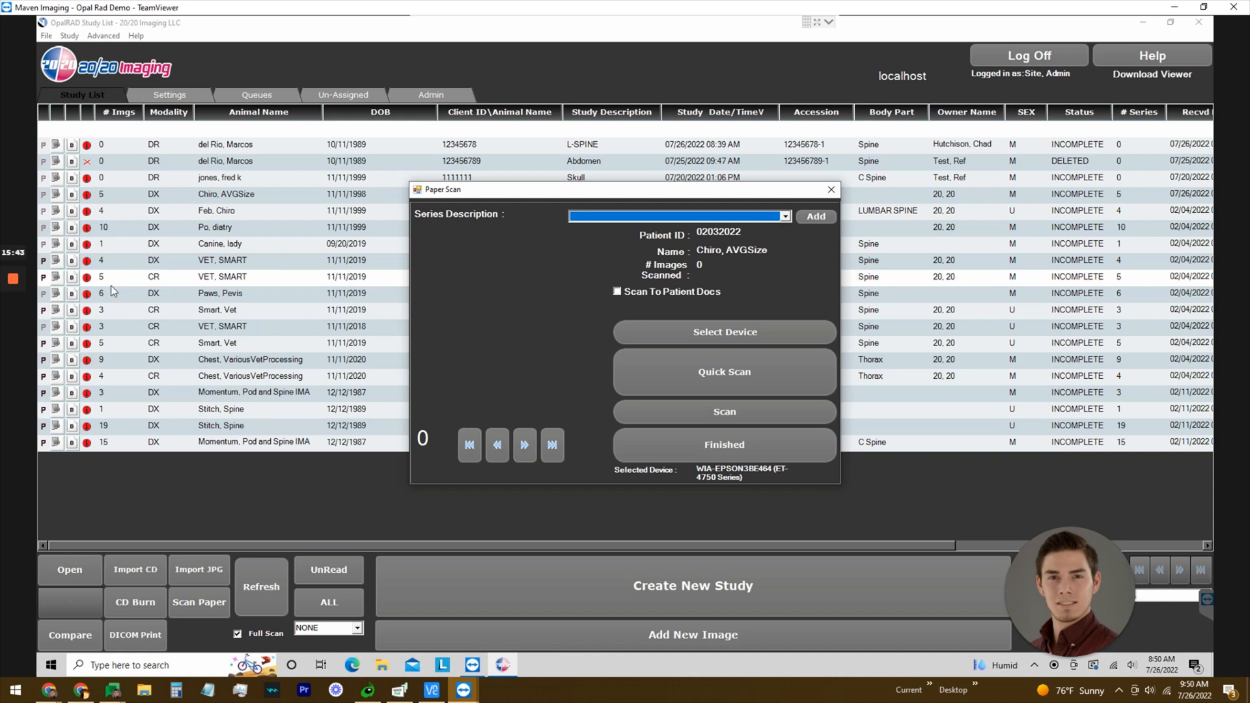
left_click(785, 216)
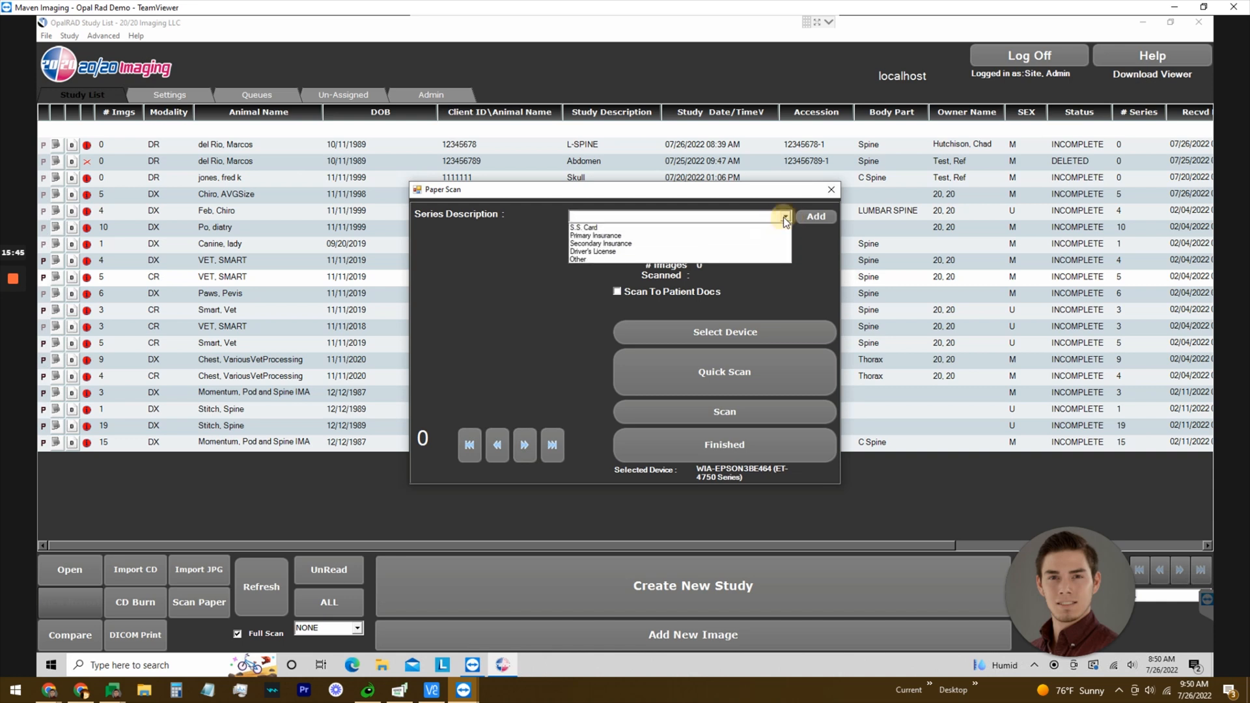
left_click(619, 236)
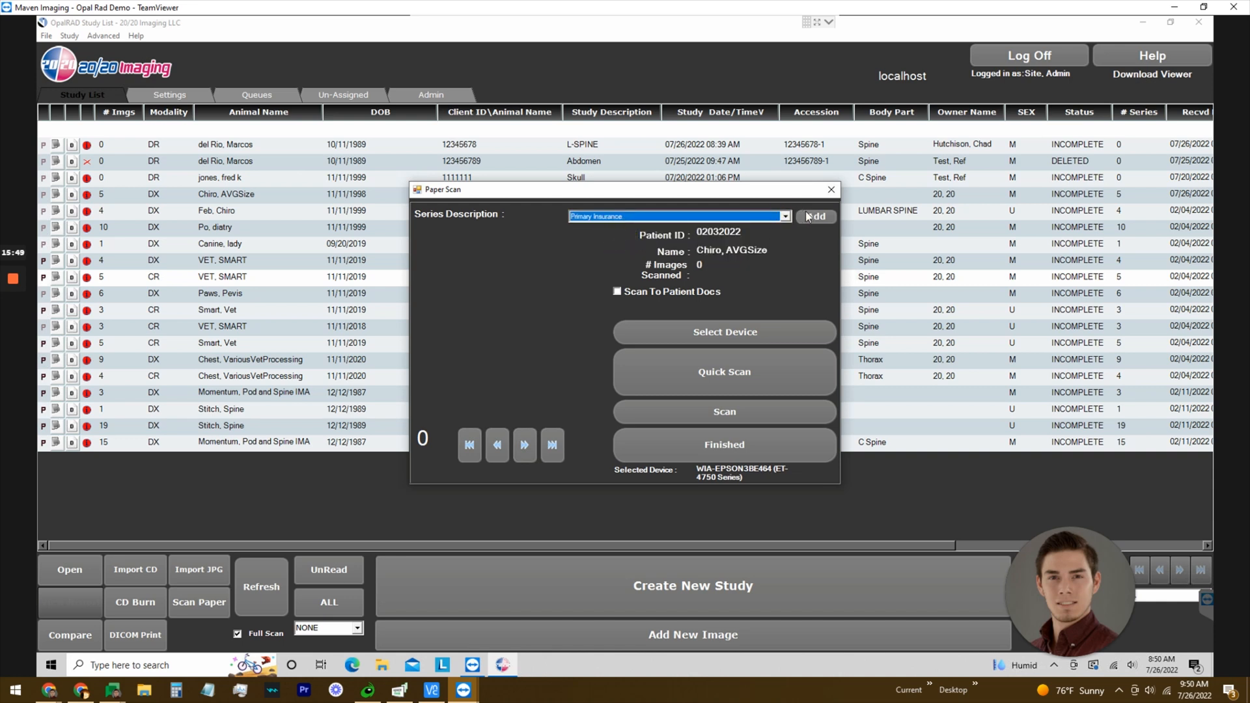
left_click(744, 330)
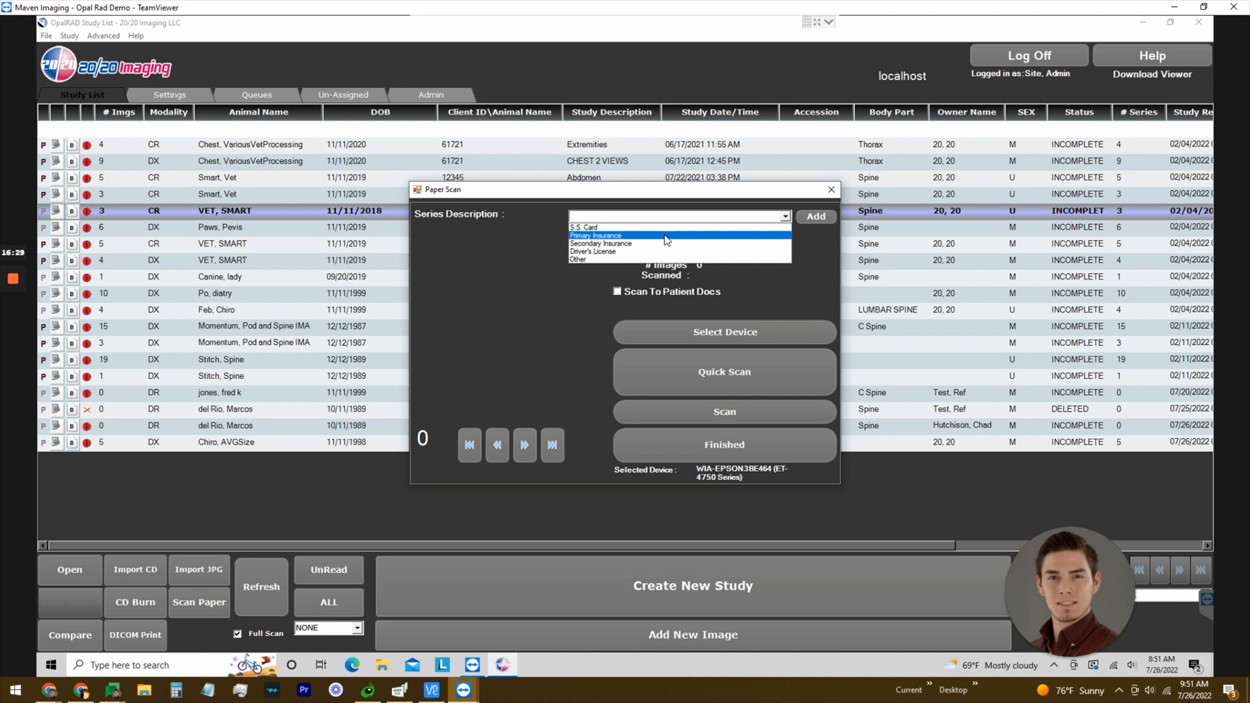
left_click(665, 237)
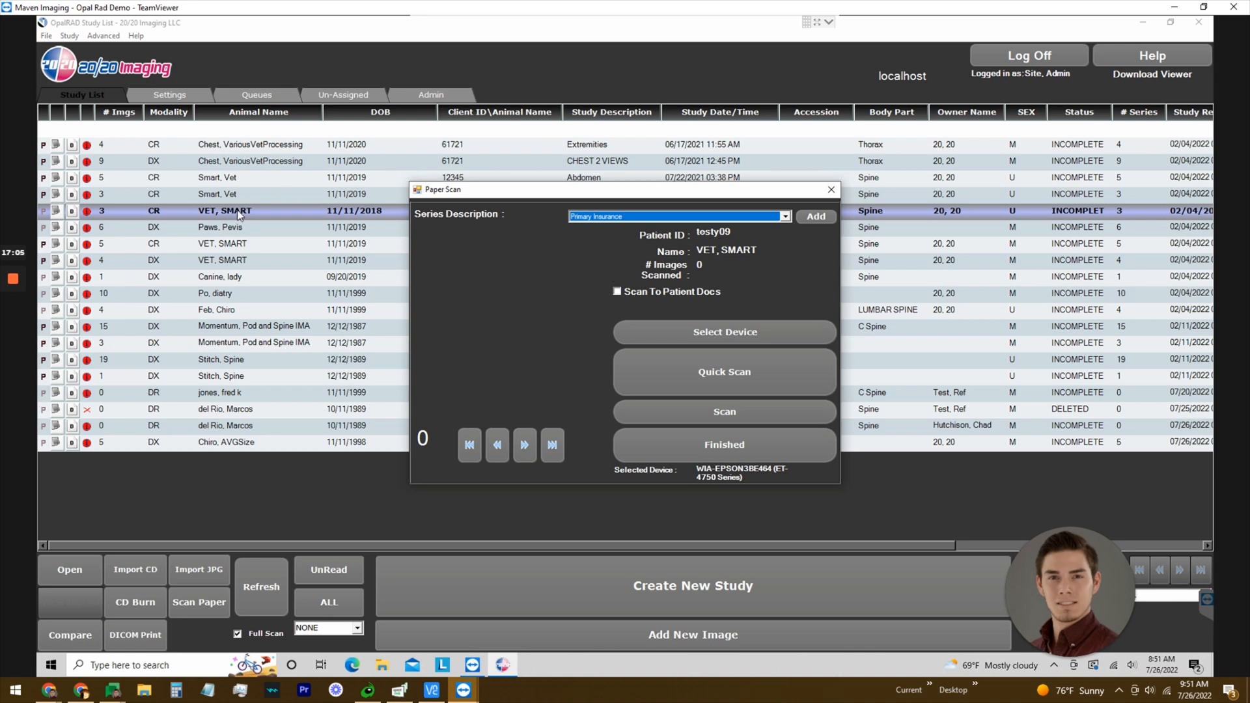
left_click(831, 190)
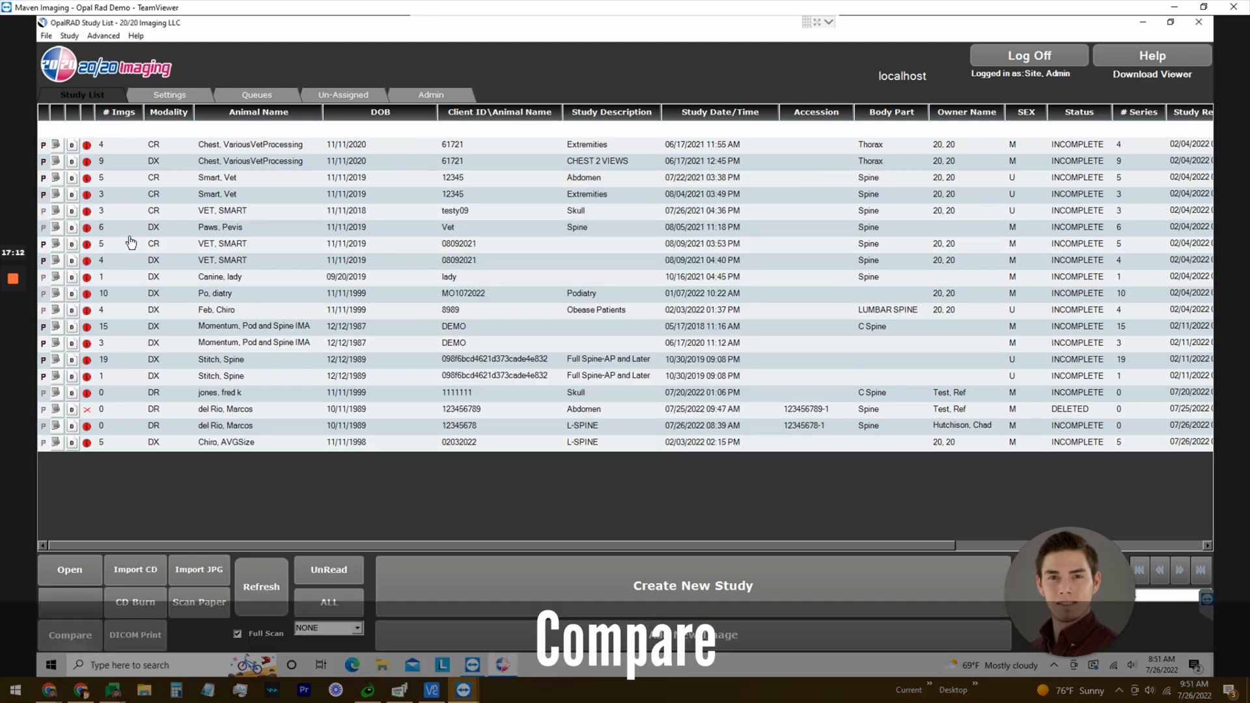
Compare the VET, SMART DX and CR studies together, then close them.
left_click(128, 263)
left_click(126, 246)
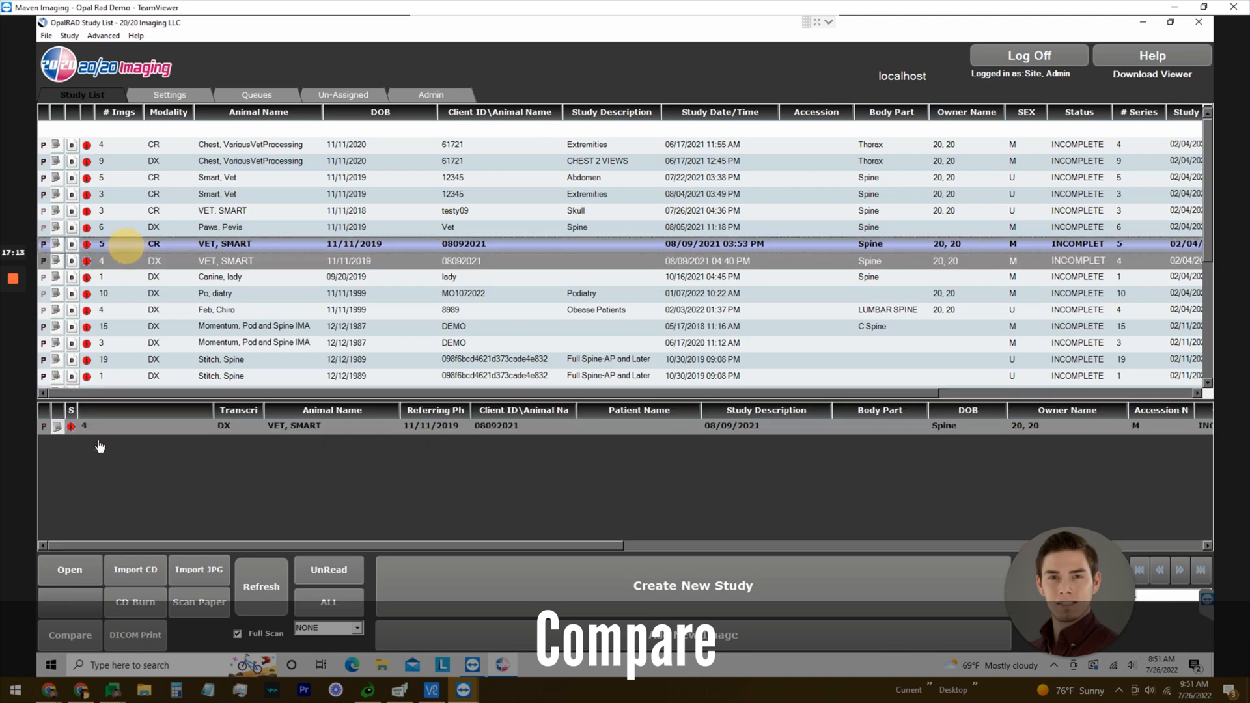
left_click(72, 633)
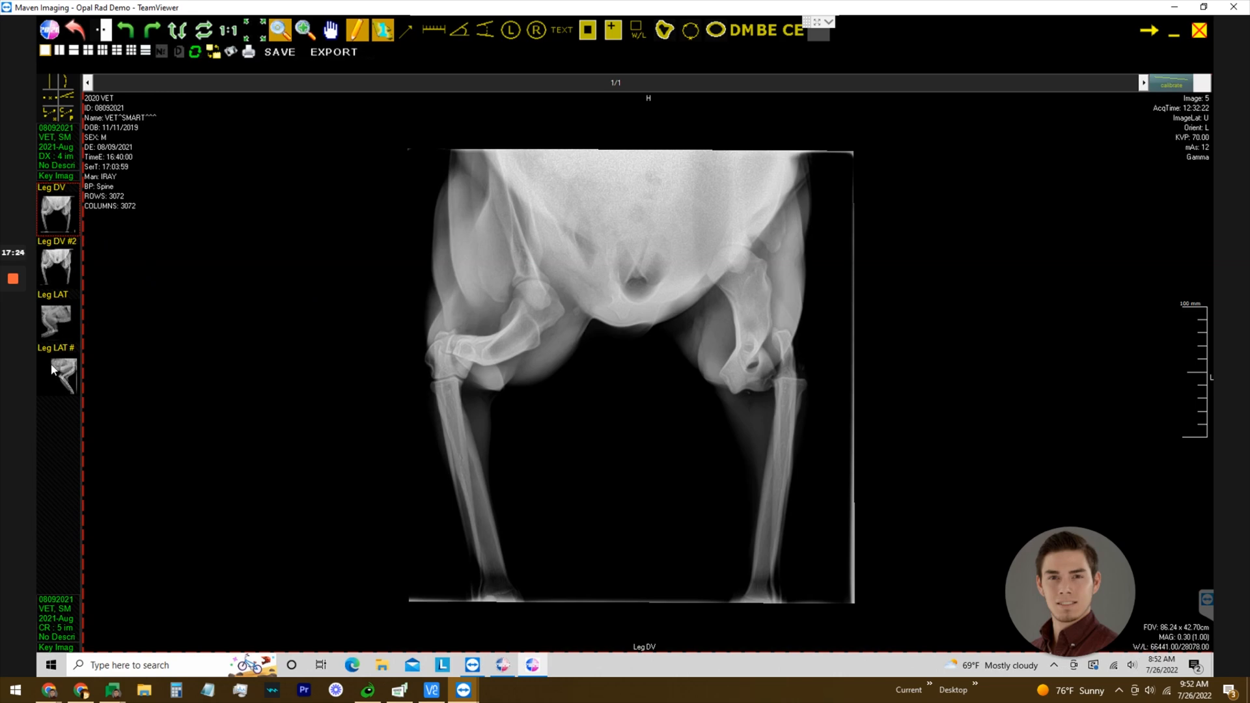
left_click(1202, 30)
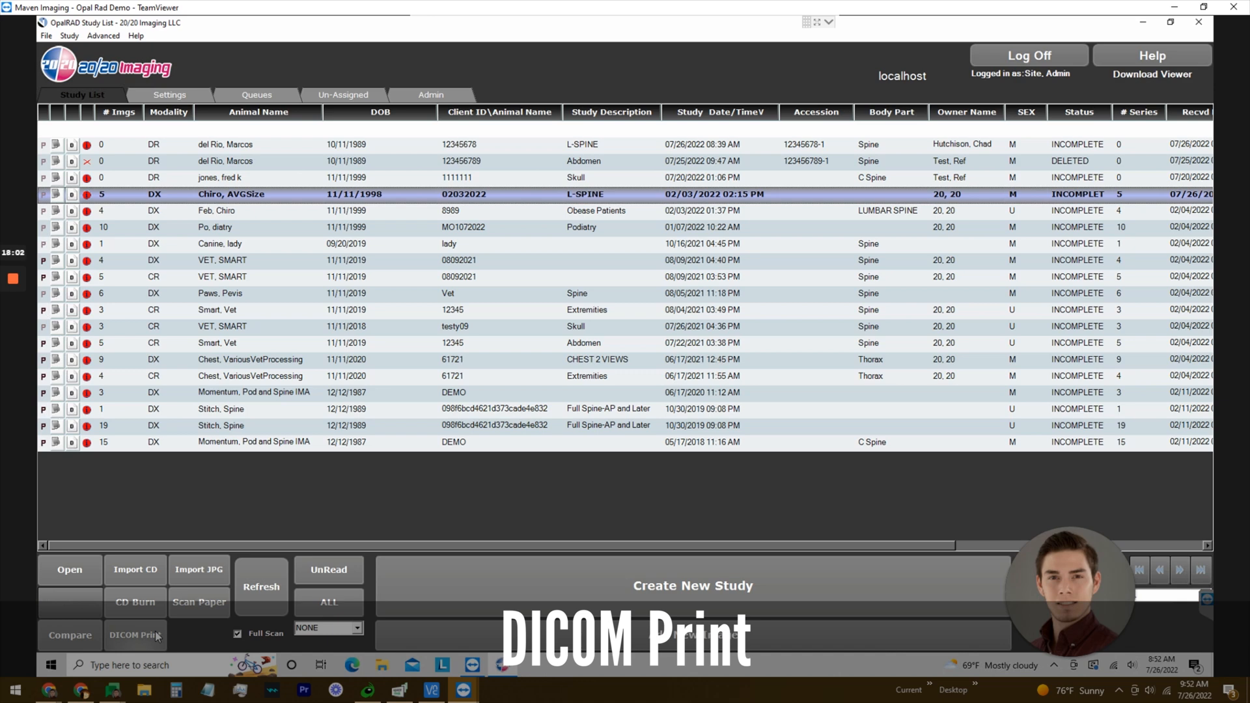
Start a DICOM print of Chiro, AVGSize, exclude series 3, and preview the L-Spine AP series.
left_click(156, 632)
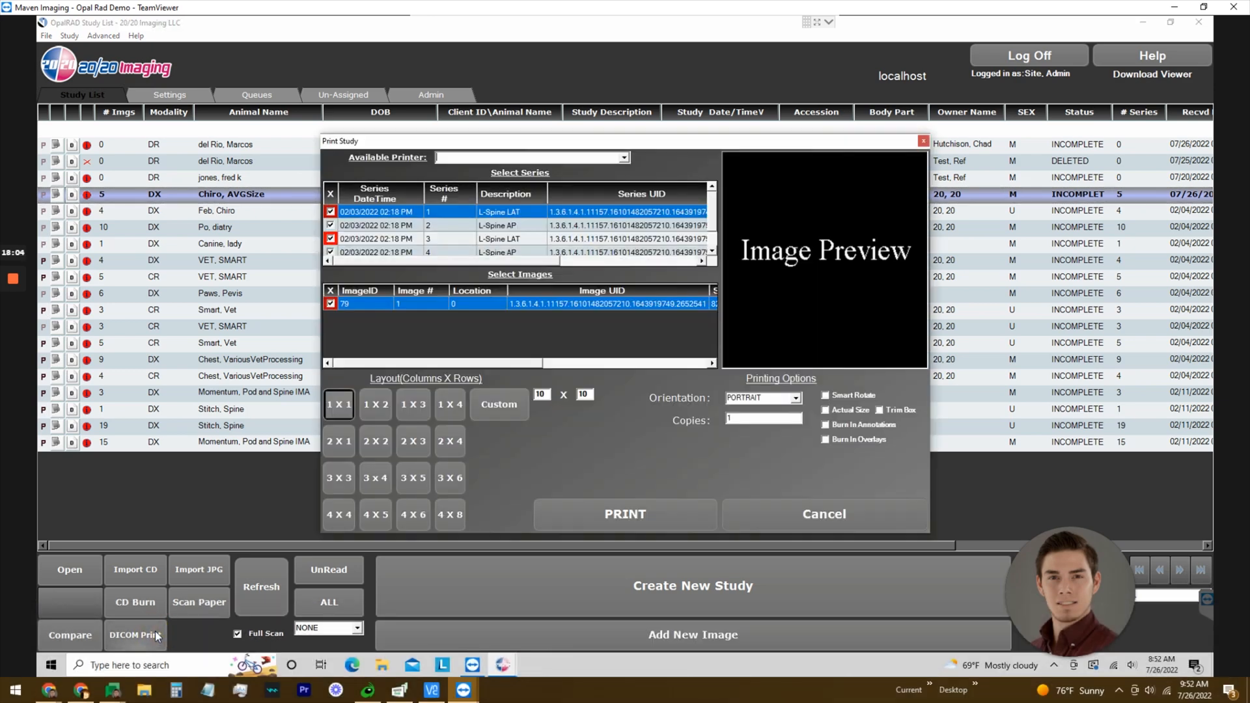
left_click(457, 226)
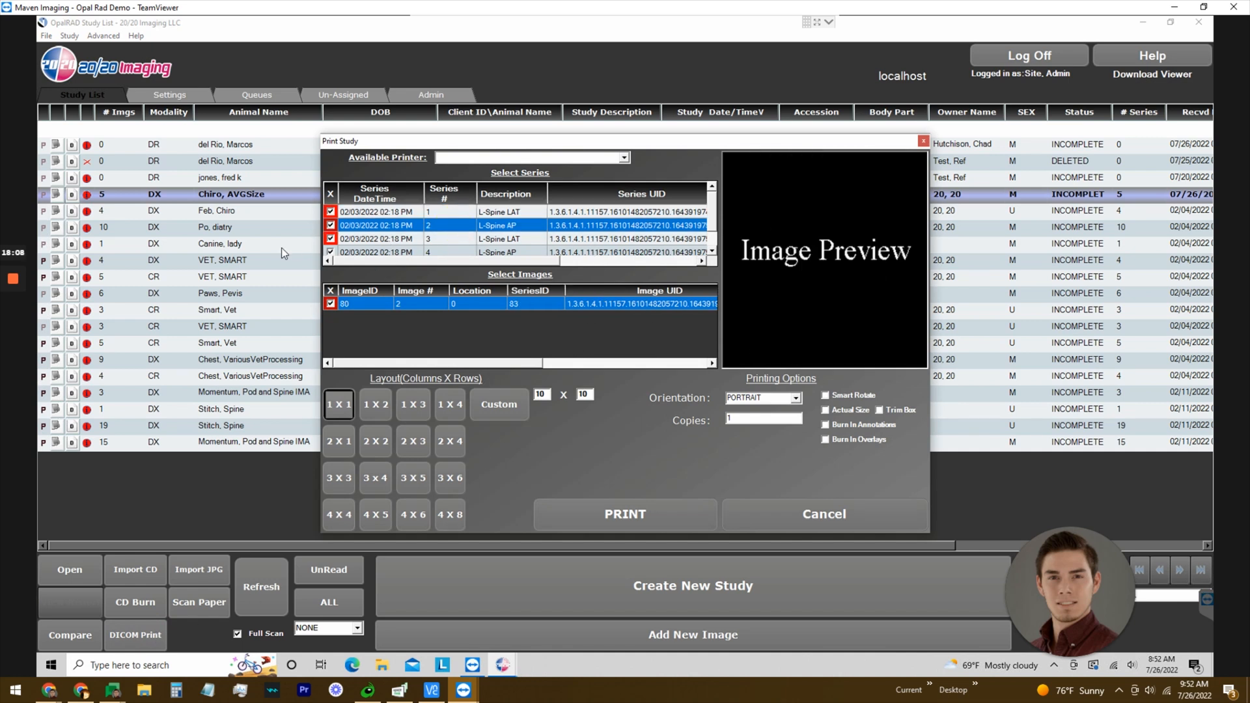
left_click(330, 238)
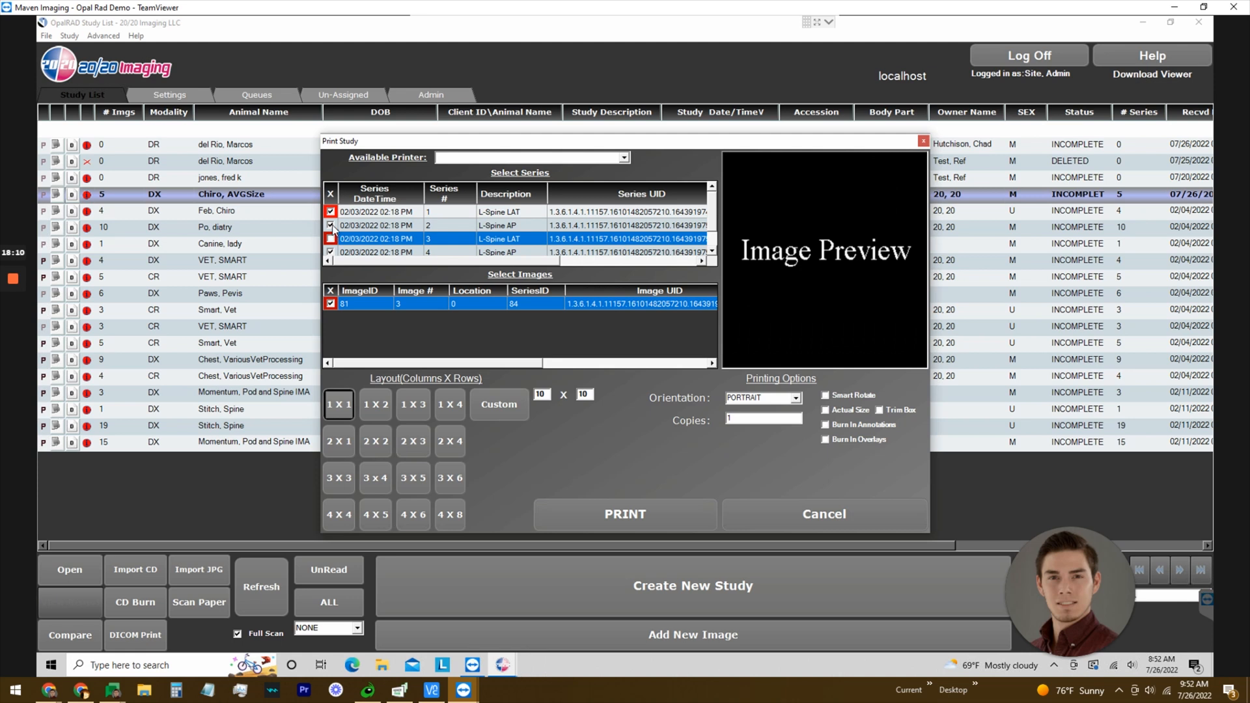
left_click(372, 226)
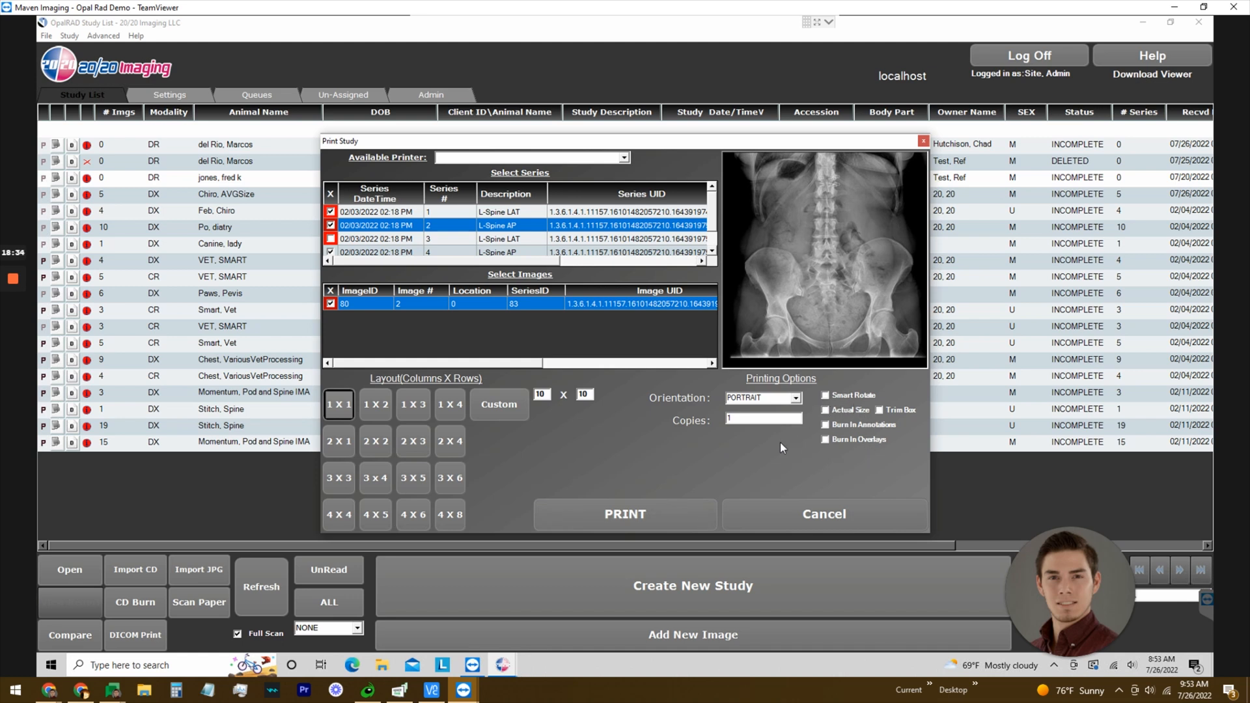
Cancel the Print Study dialog and refresh the study list.
left_click(849, 511)
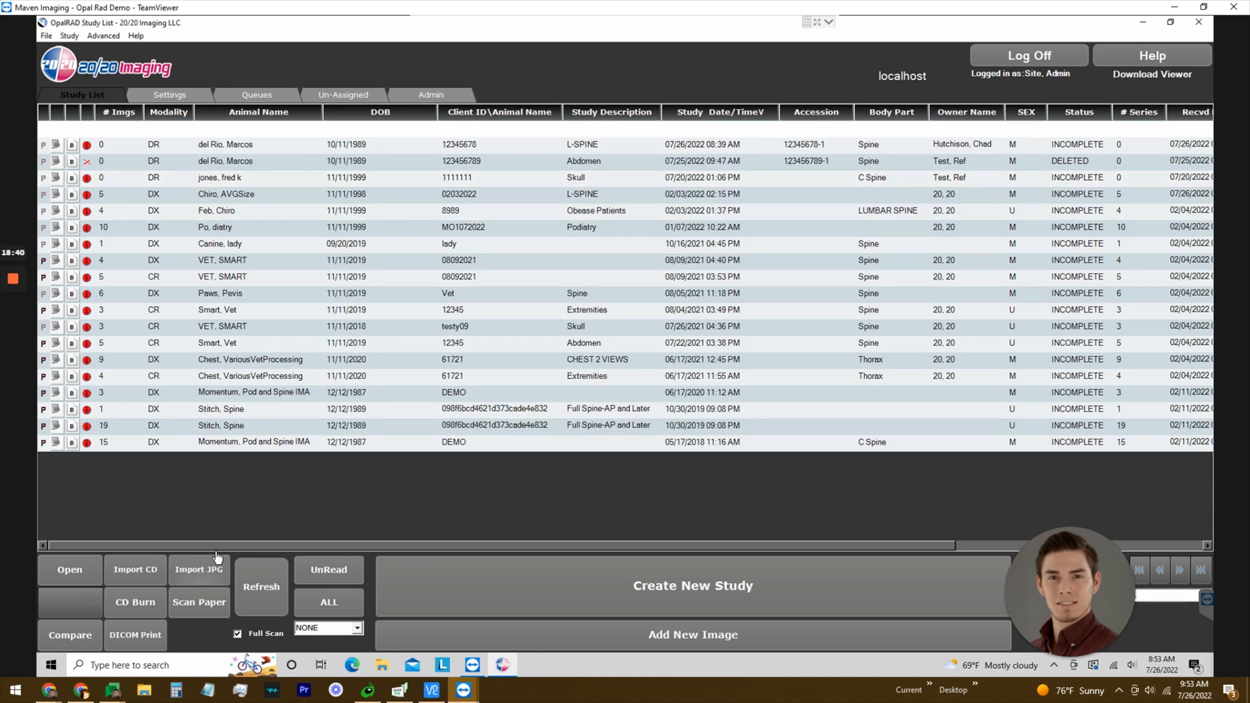
left_click(279, 574)
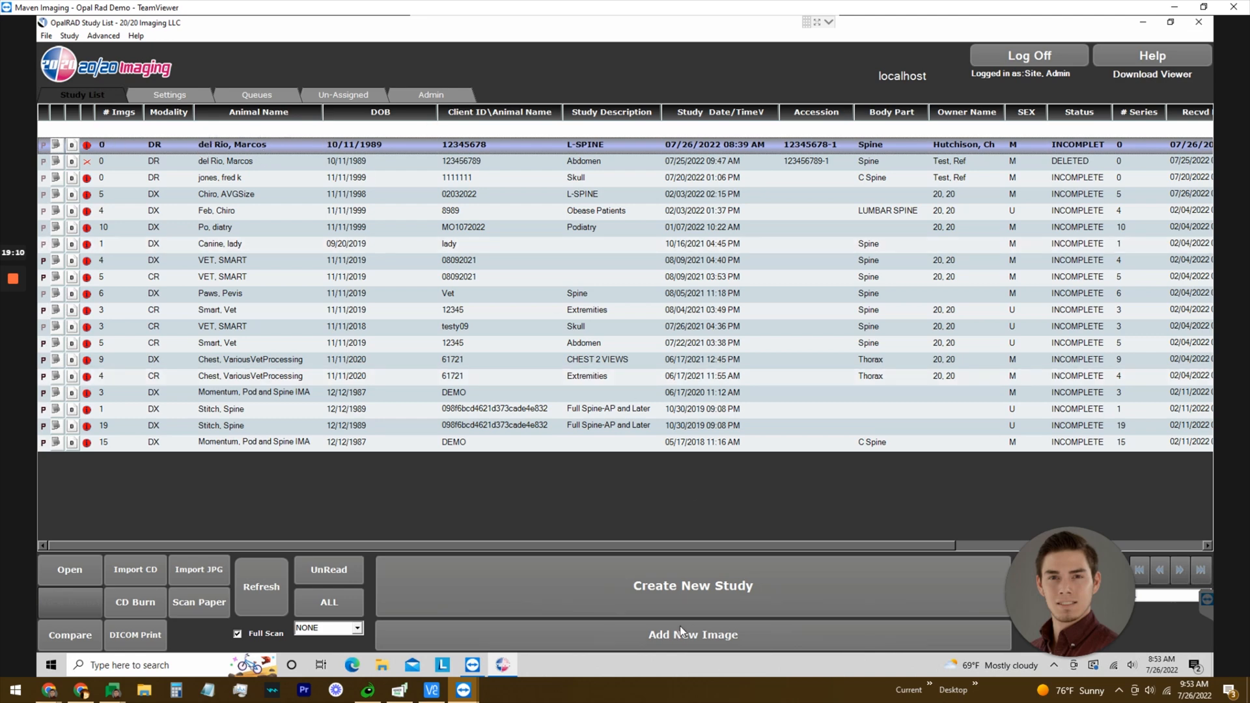
Begin acquisition for the new L-SPINE study, pick the Chest region, then exit.
left_click(694, 636)
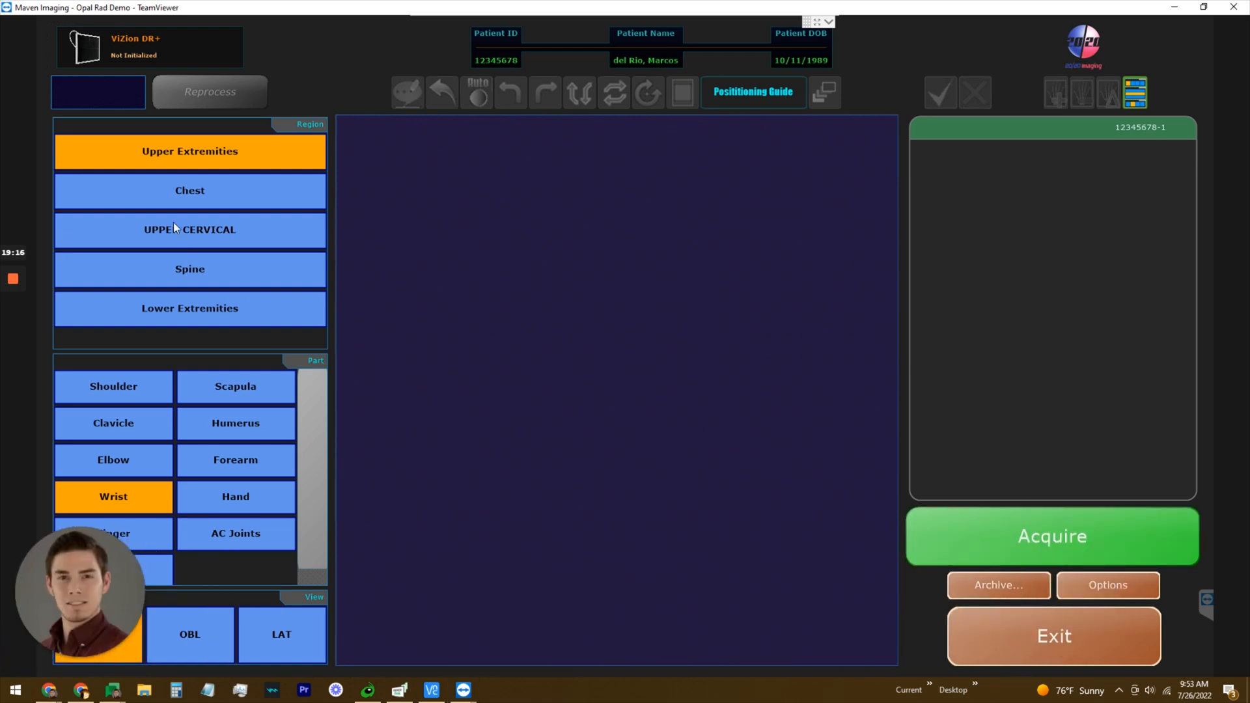
left_click(218, 189)
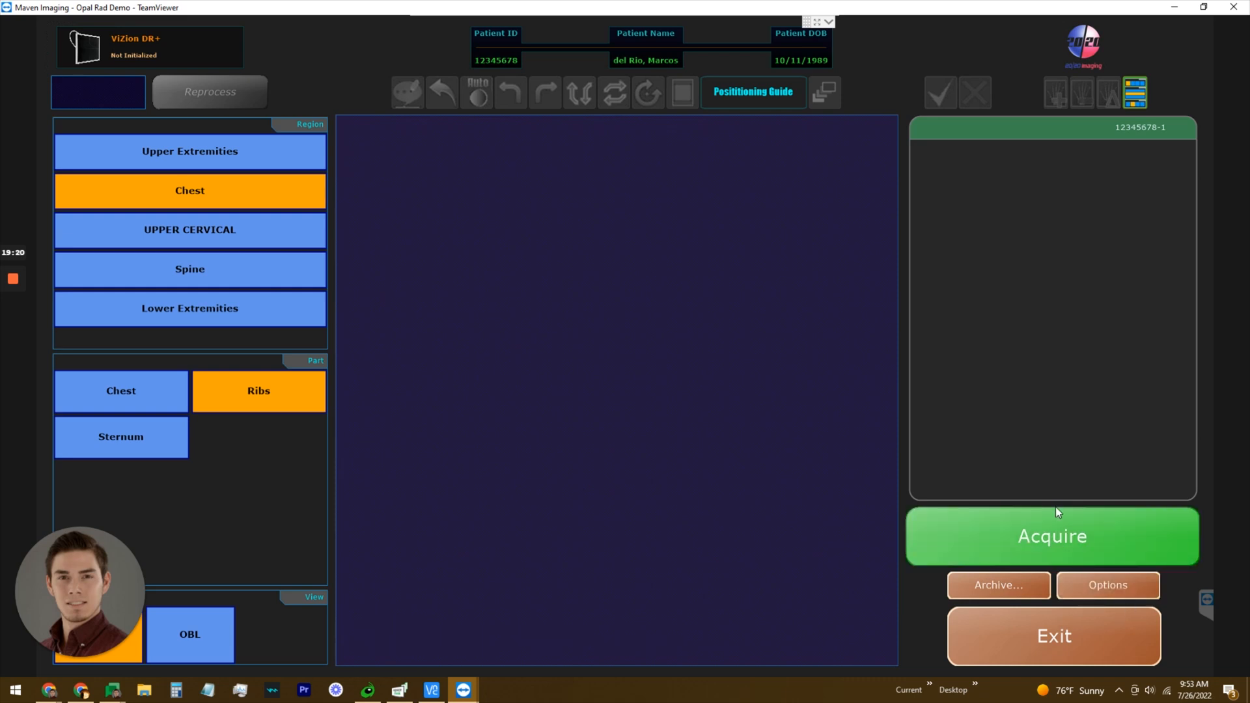
left_click(1064, 627)
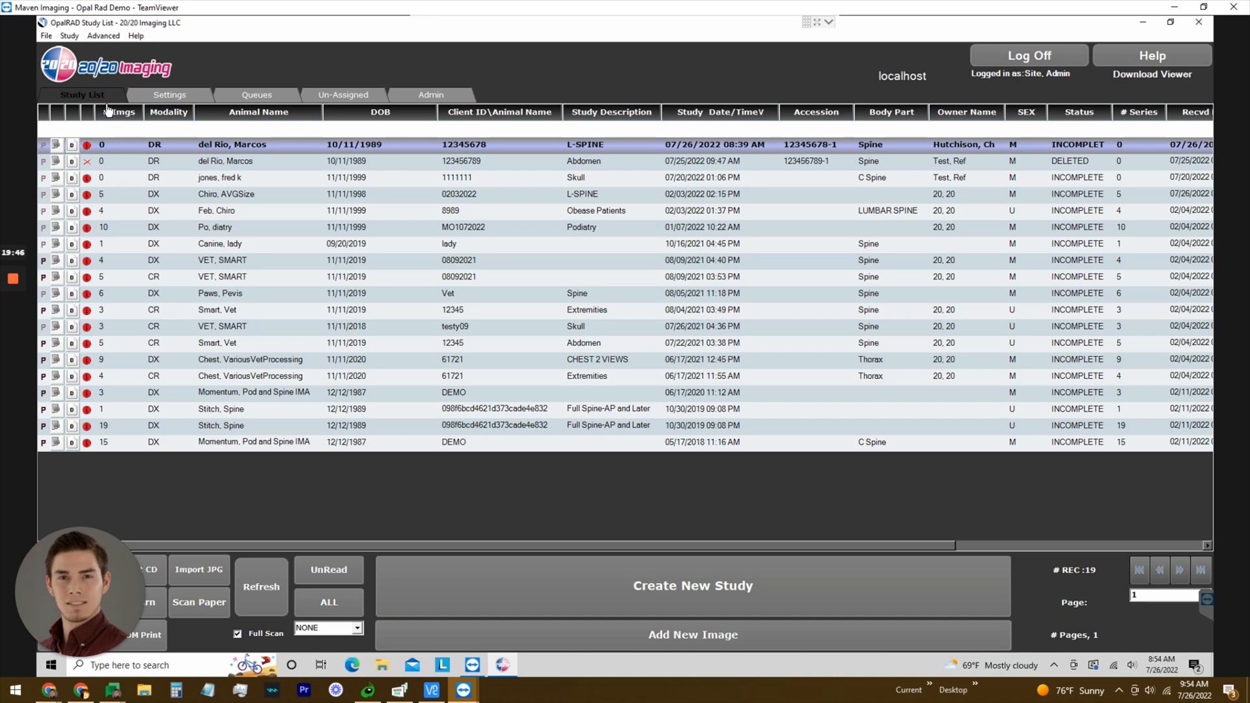
Open User Settings, highlight the Species column, and briefly visit the Study List and Queues tabs.
left_click(177, 95)
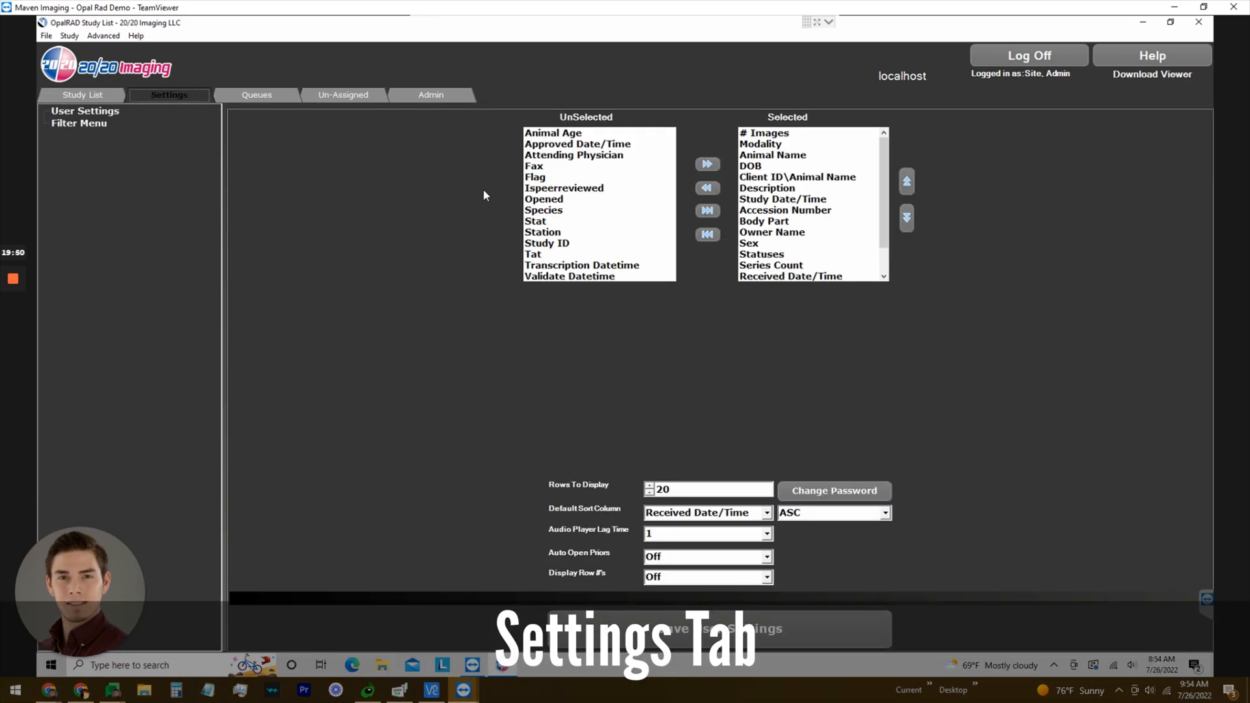
left_click(560, 211)
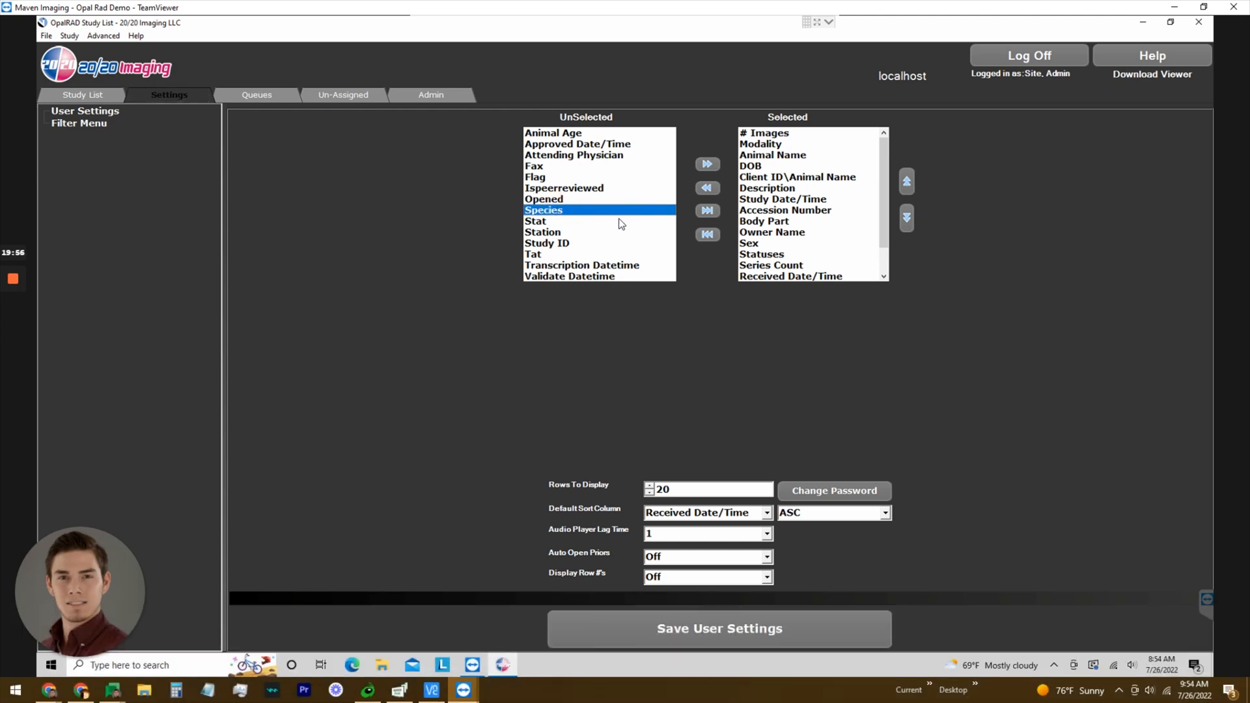
left_click(75, 93)
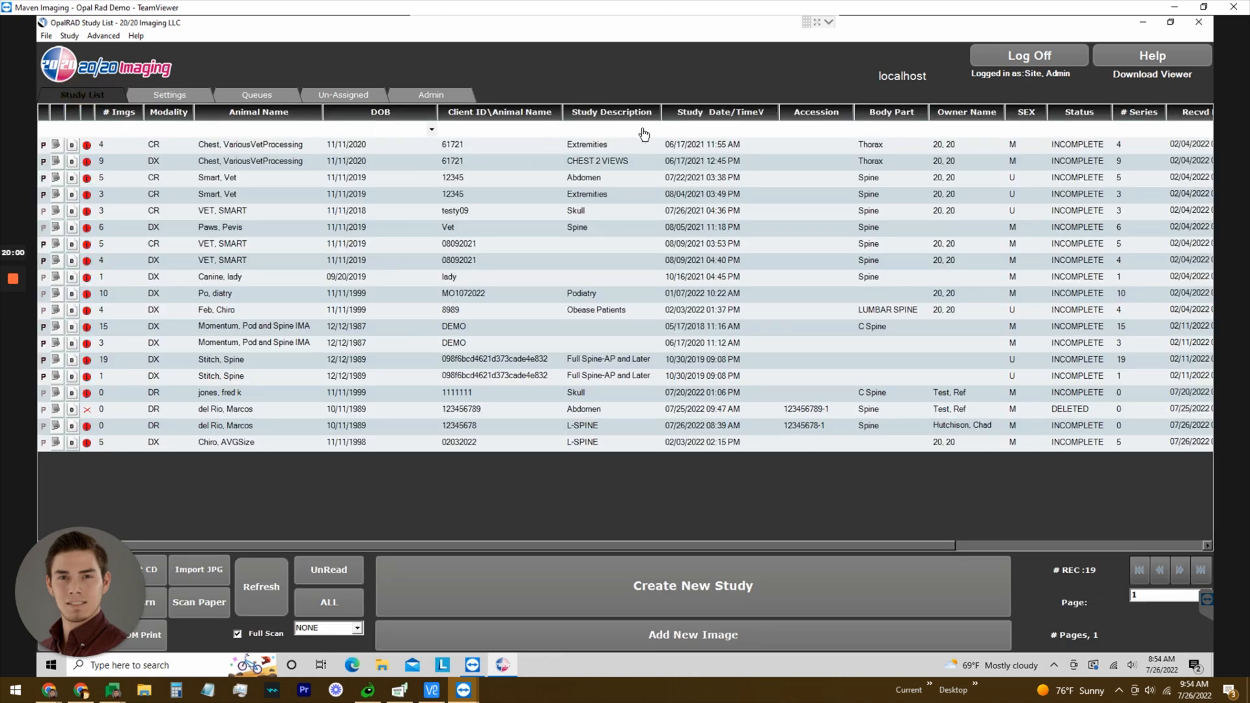
left_click(264, 89)
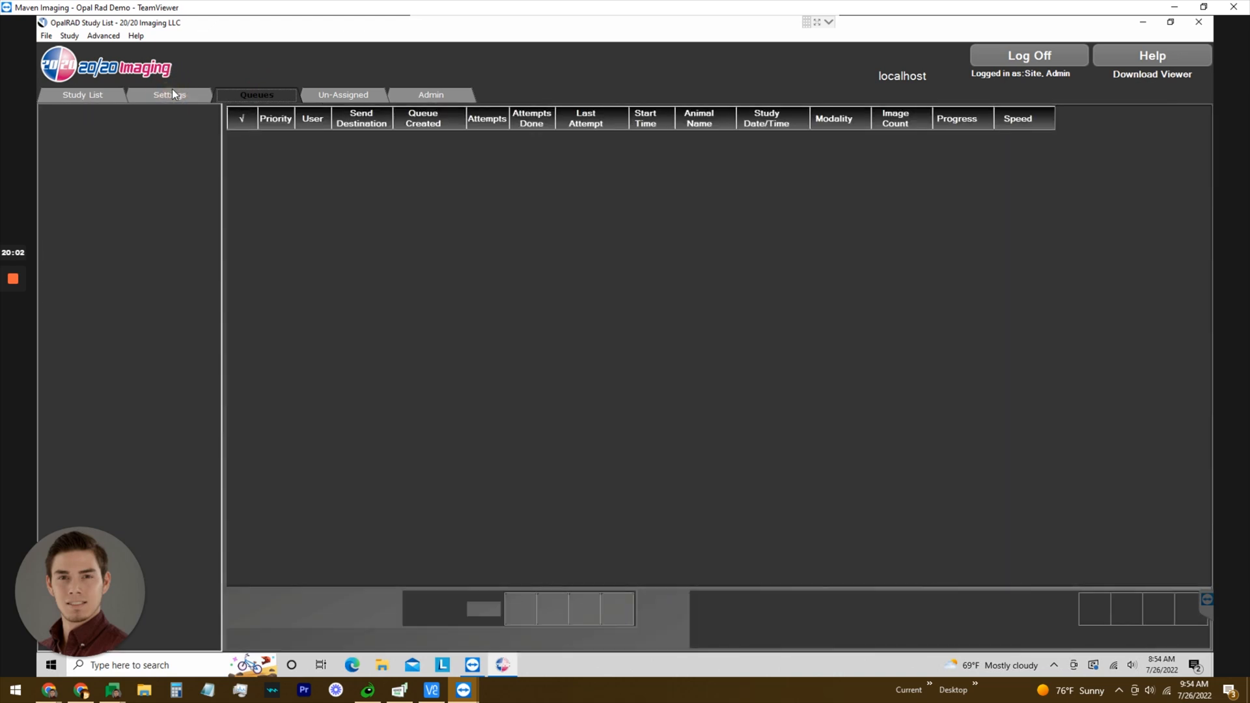
left_click(171, 93)
Highlight the Client ID\Animal Name, Fax, Tat, Animal Age and Approved Date/Time columns.
left_click(775, 158)
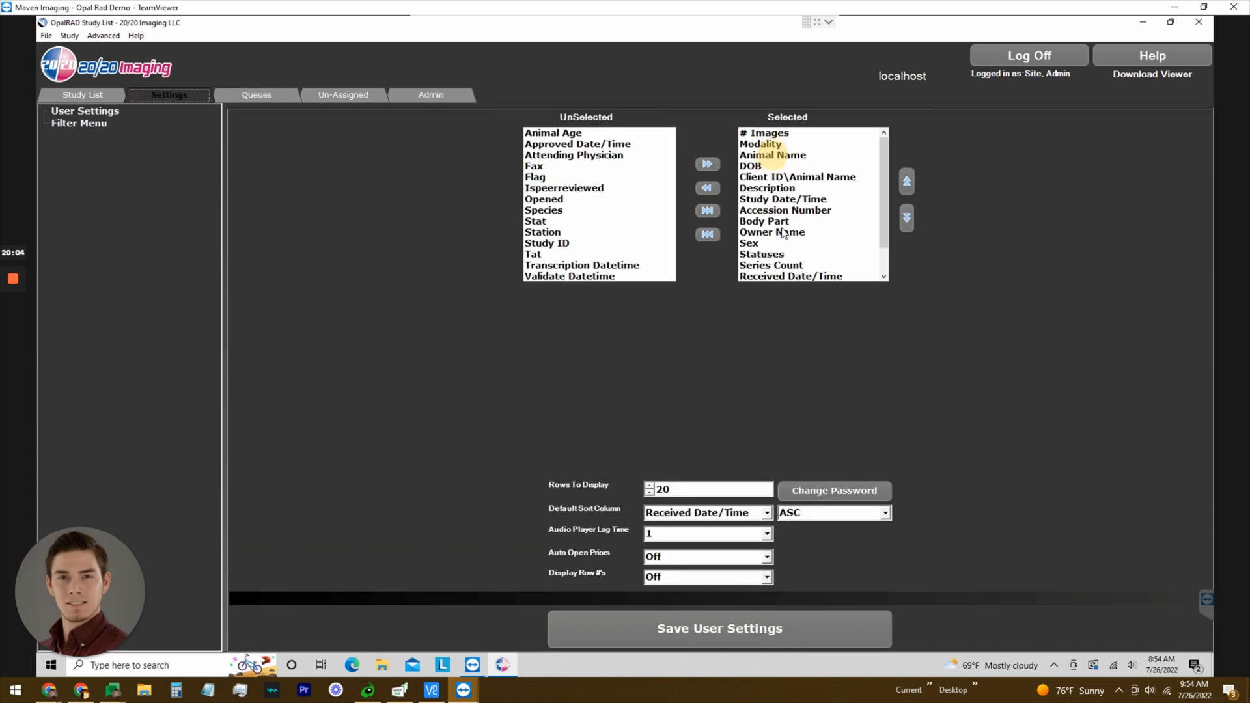
left_click(801, 179)
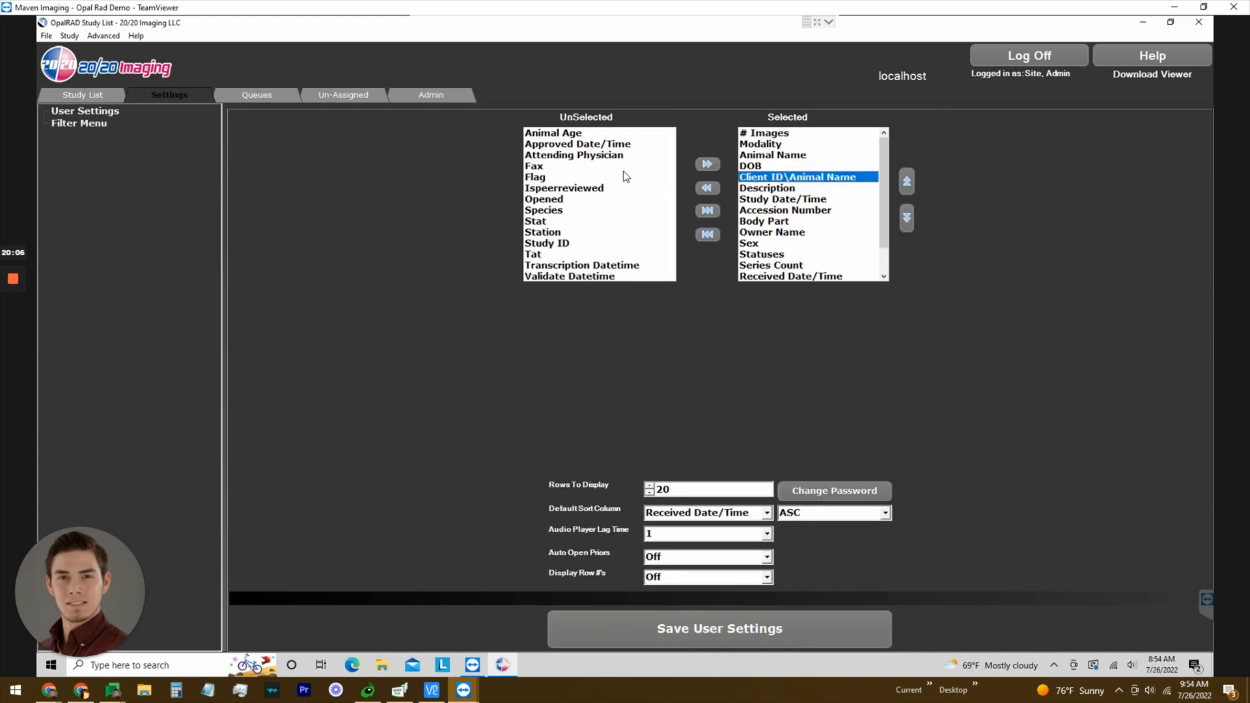
left_click(587, 170)
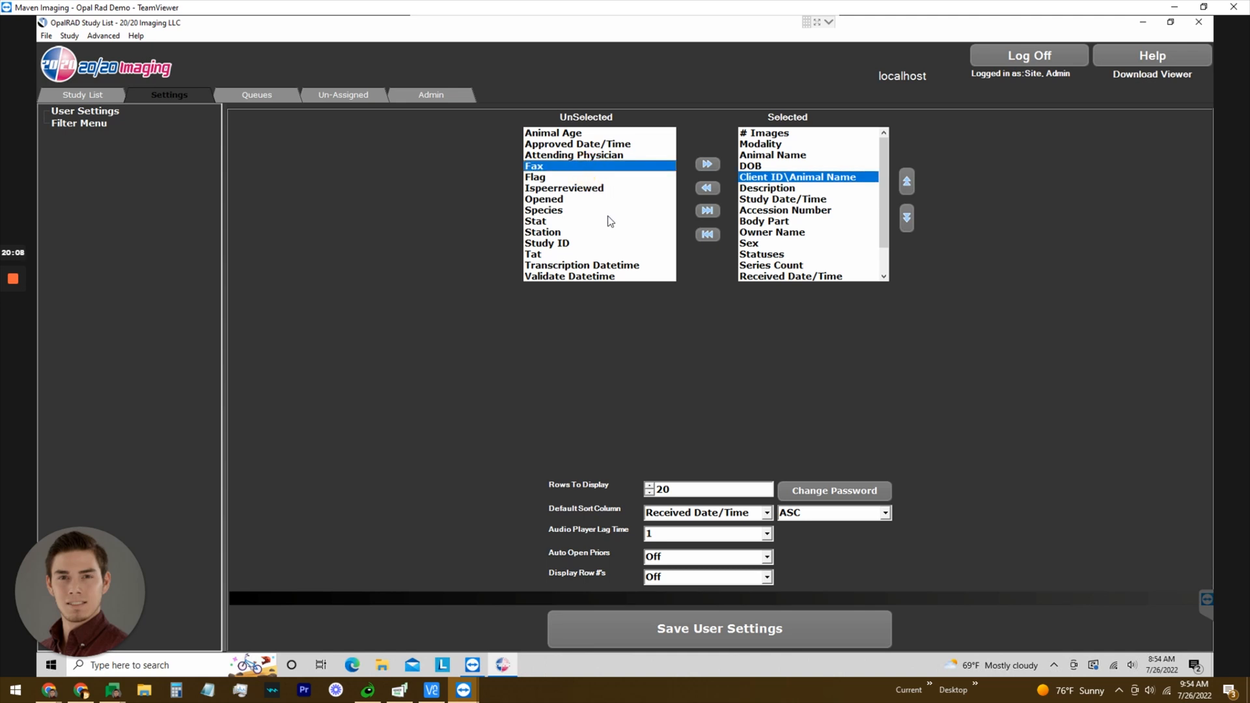
left_click(557, 254)
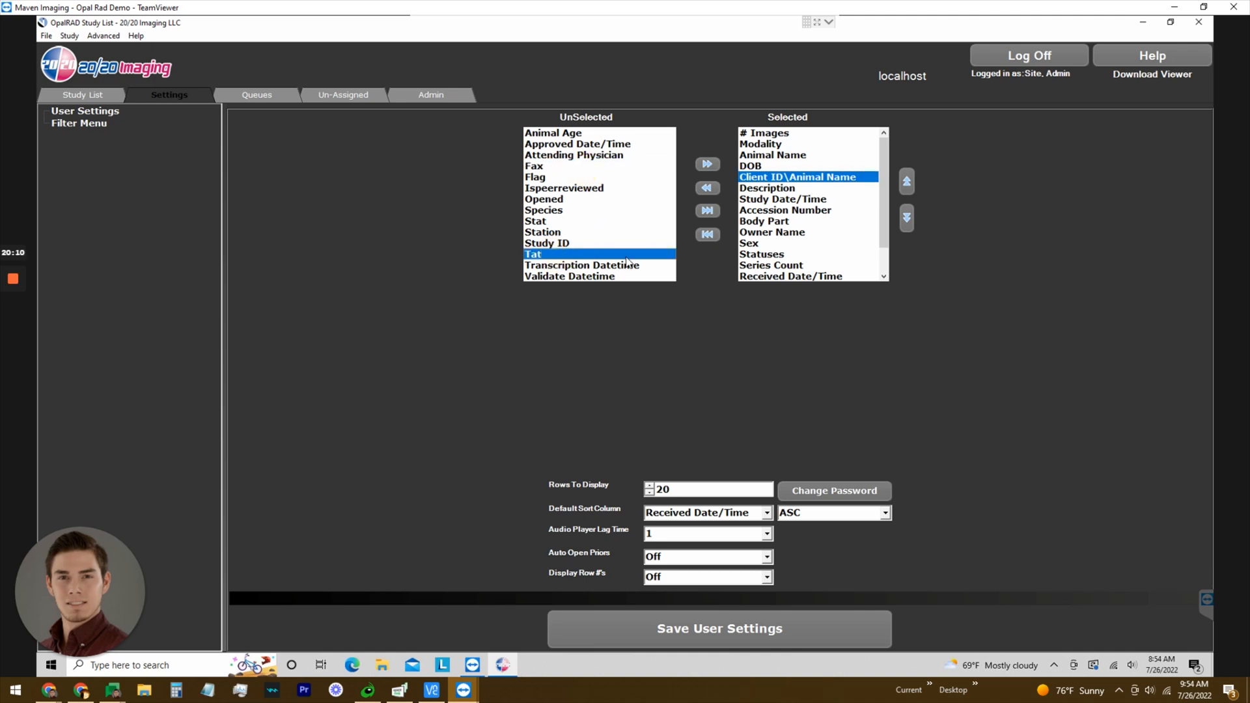
left_click(574, 134)
left_click(576, 143)
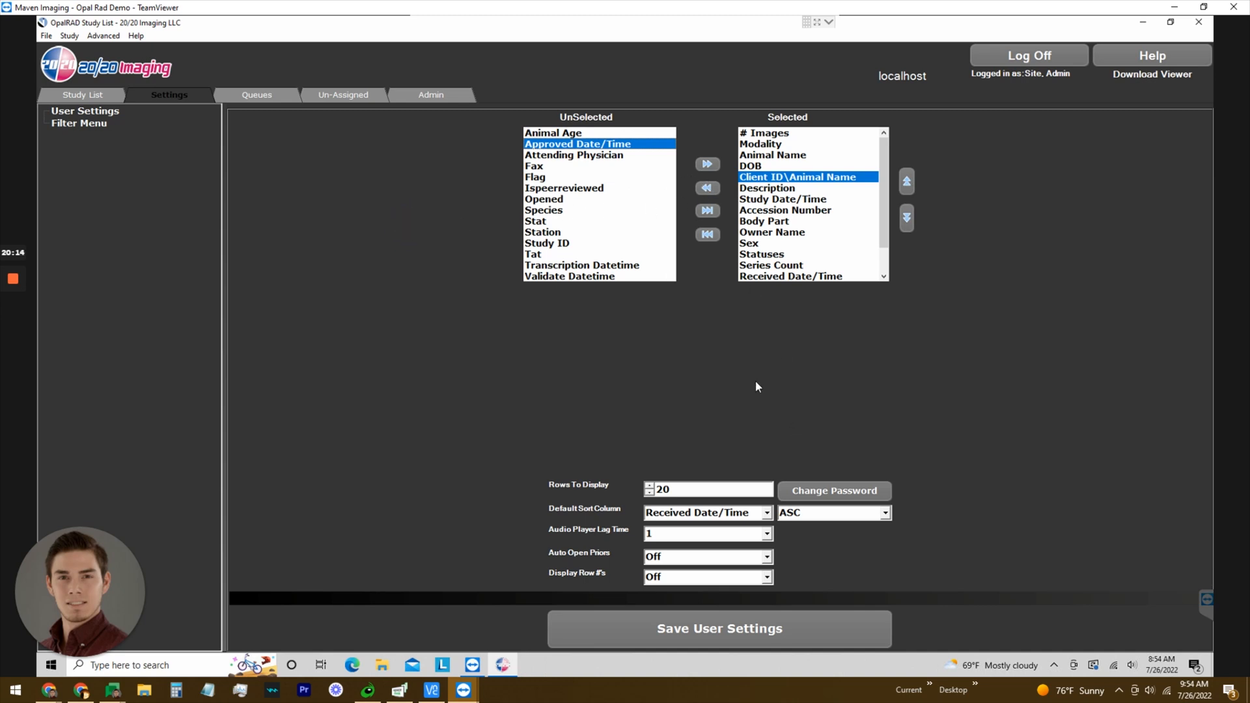
left_click(674, 491)
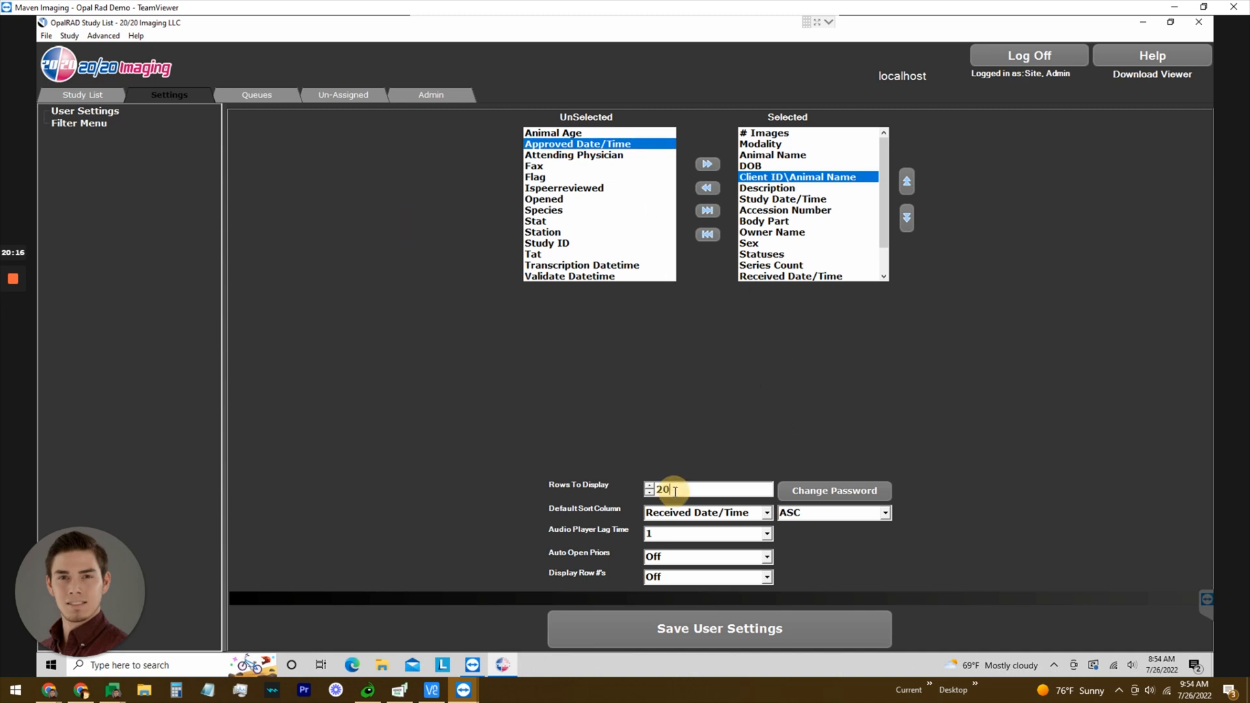
Set Rows To Display to 30 and Display Row #s On, save, then go to Queues.
left_click(650, 489)
left_click(568, 511)
left_click(767, 576)
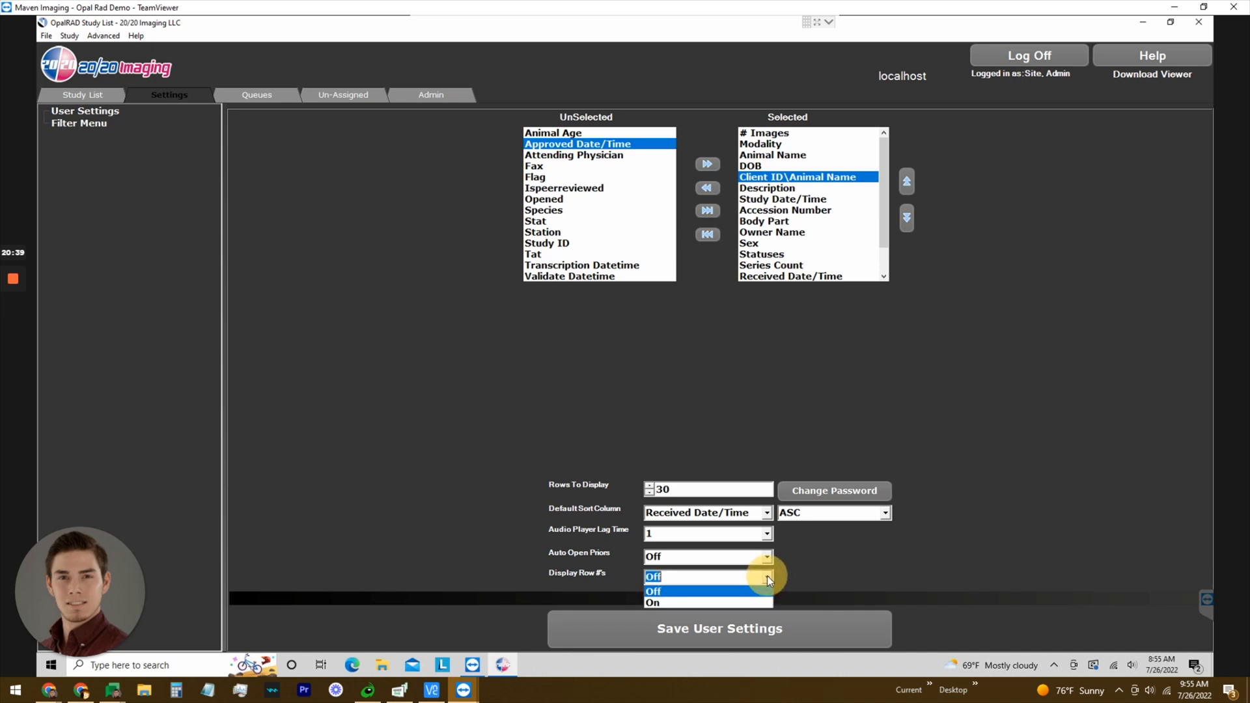
left_click(710, 604)
left_click(704, 623)
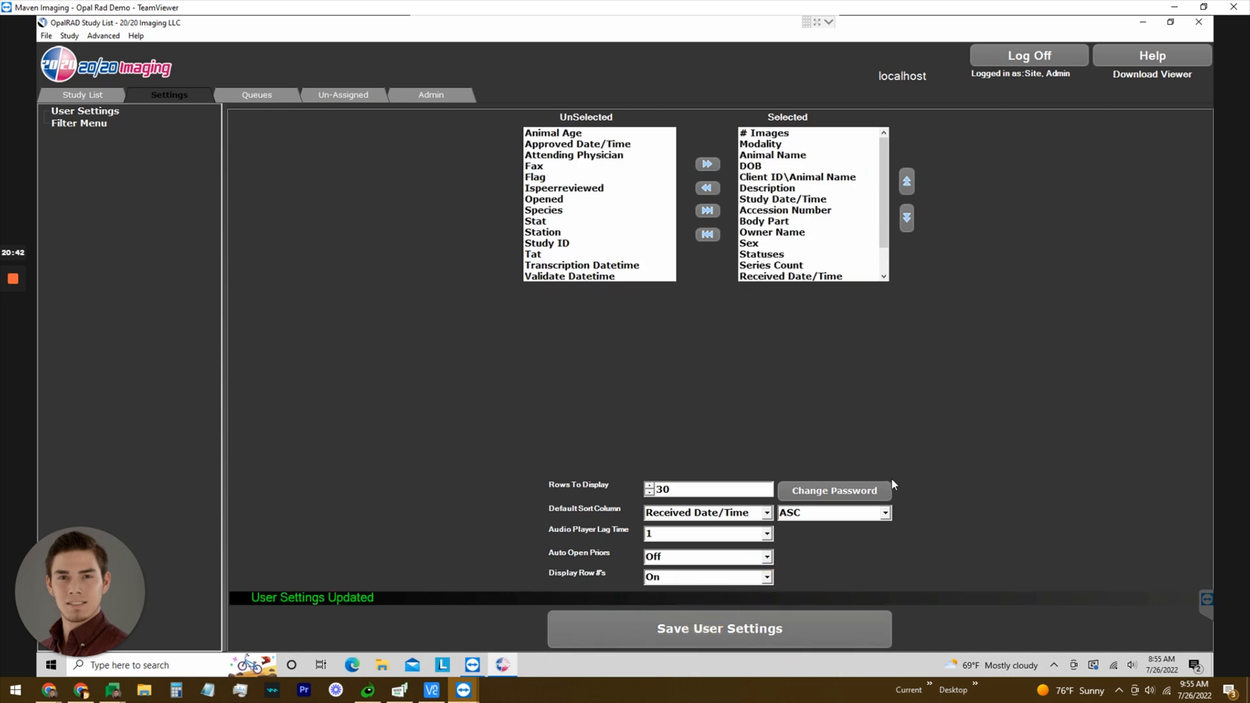
left_click(271, 95)
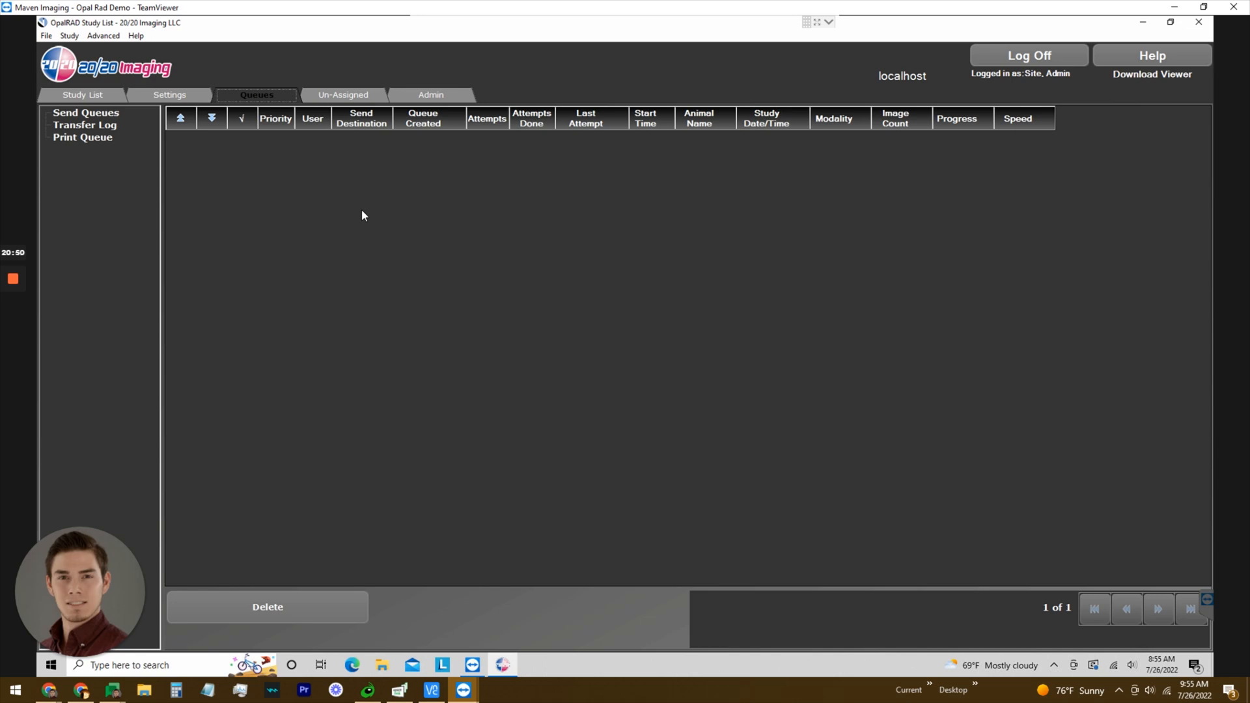
Check the empty Send Queues and Print Queue, dismiss the e-mail notification, end on Transfer Log.
left_click(108, 115)
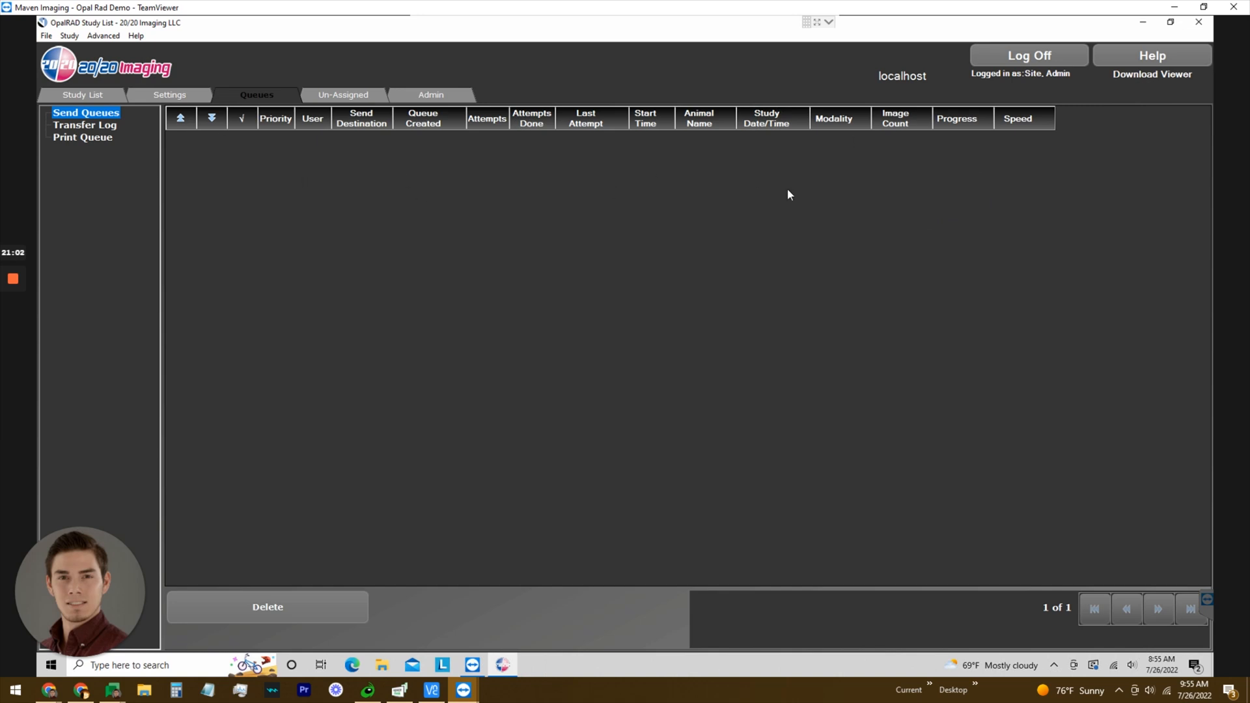
left_click(97, 138)
left_click(710, 226)
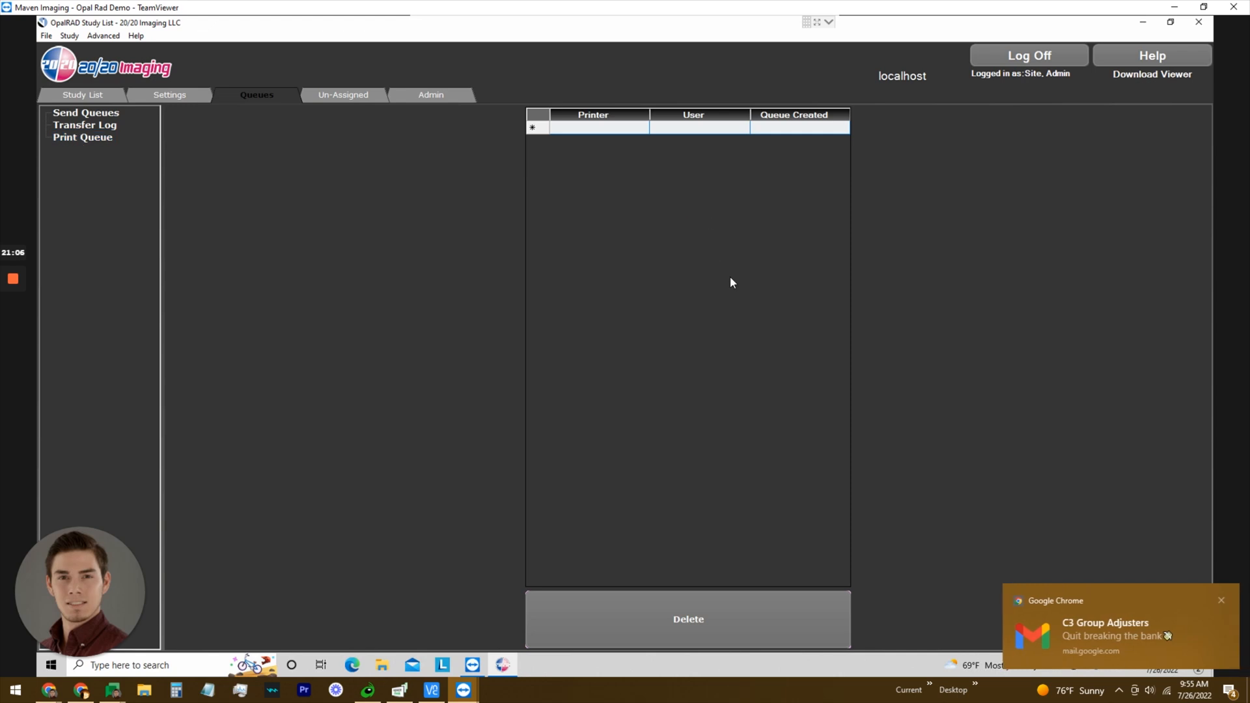
left_click_drag(1103, 645, 1247, 643)
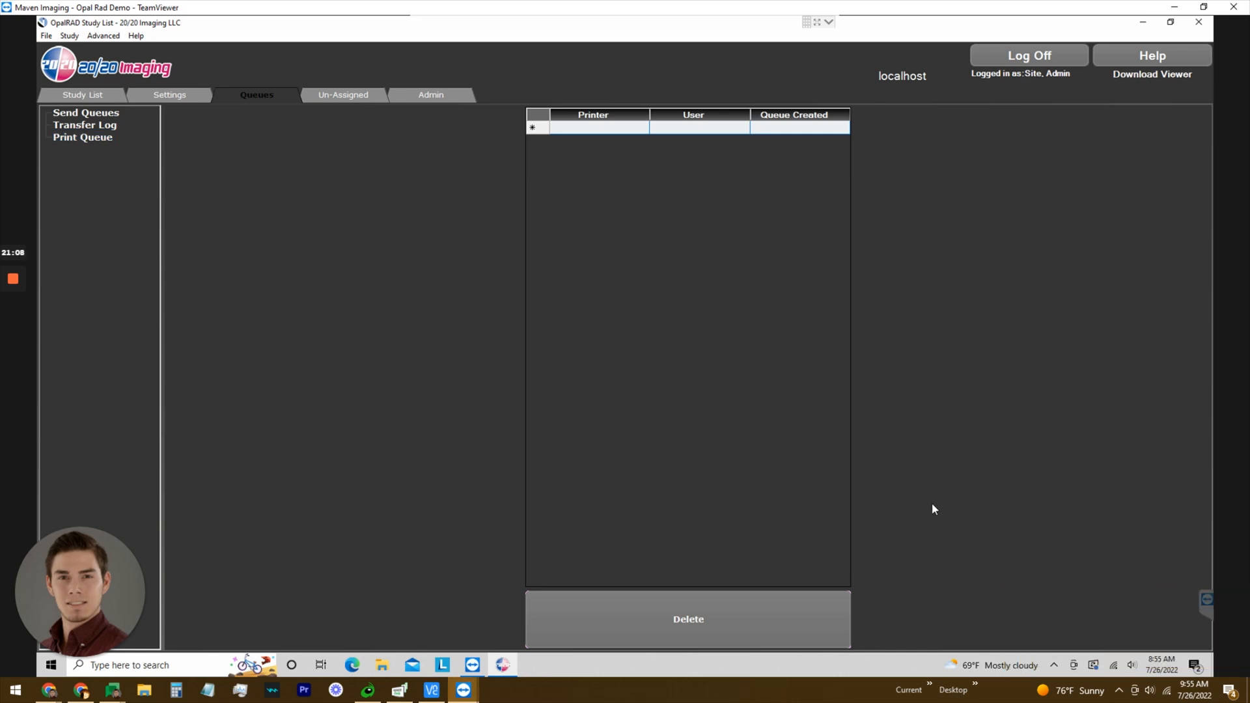
left_click(108, 143)
left_click(110, 128)
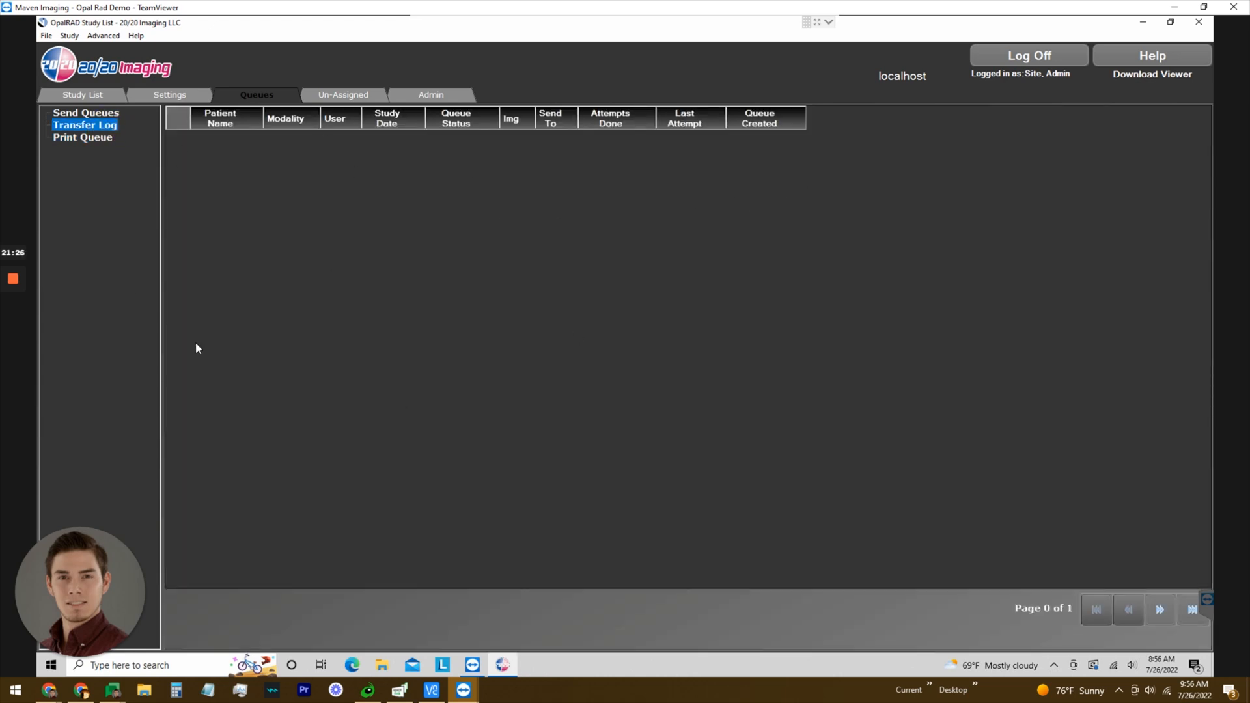
View the empty Un-Assigned list, then the Admin page's Active Sessions.
left_click(361, 96)
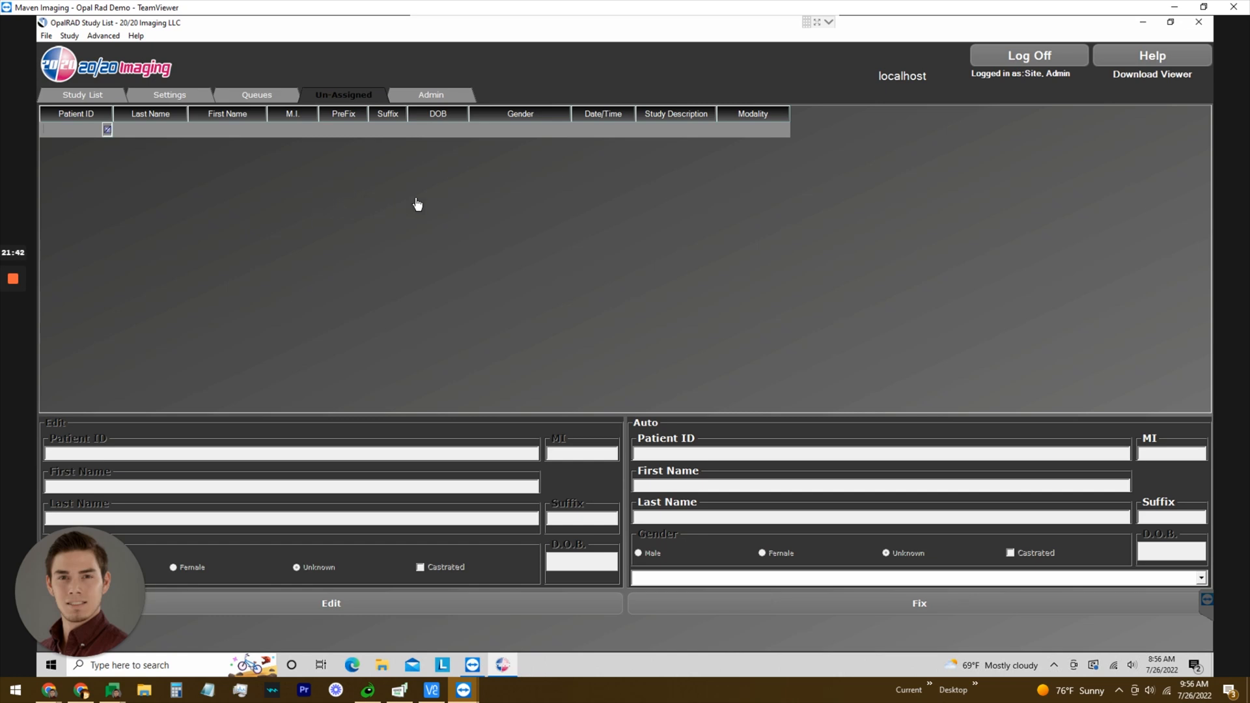
left_click(430, 96)
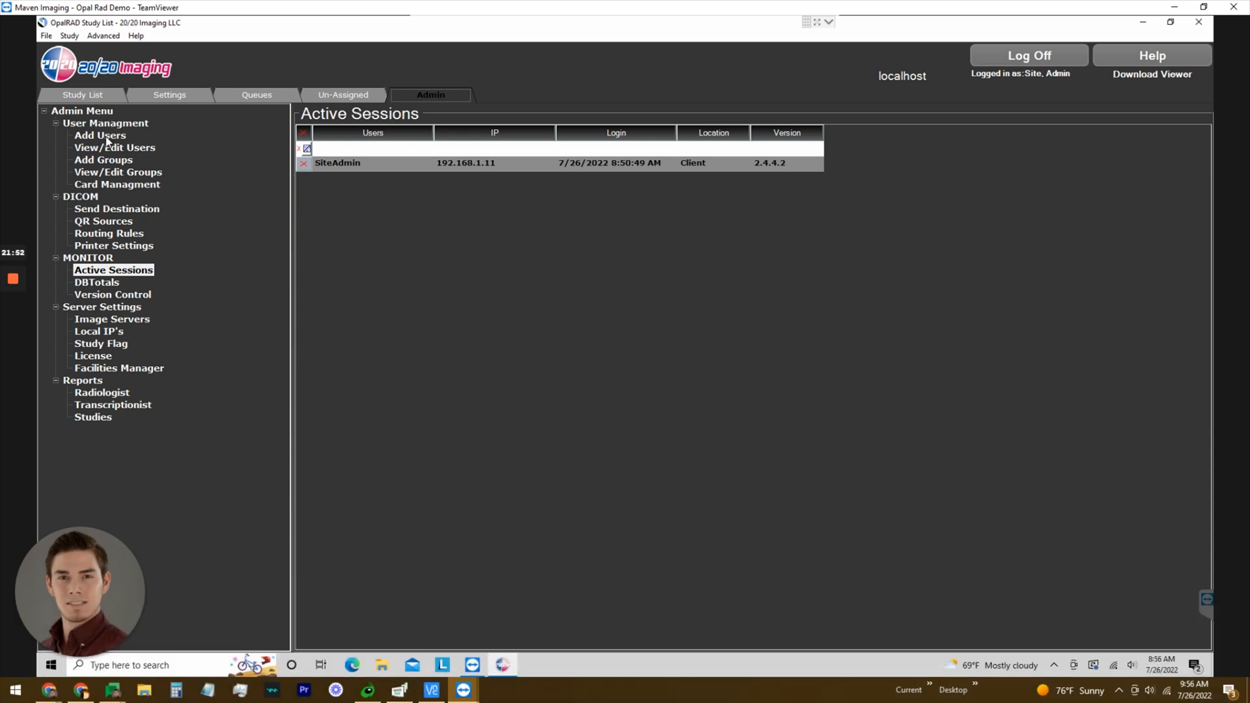
Show the Add New User form under Add Users, then return to the Study List.
left_click(108, 138)
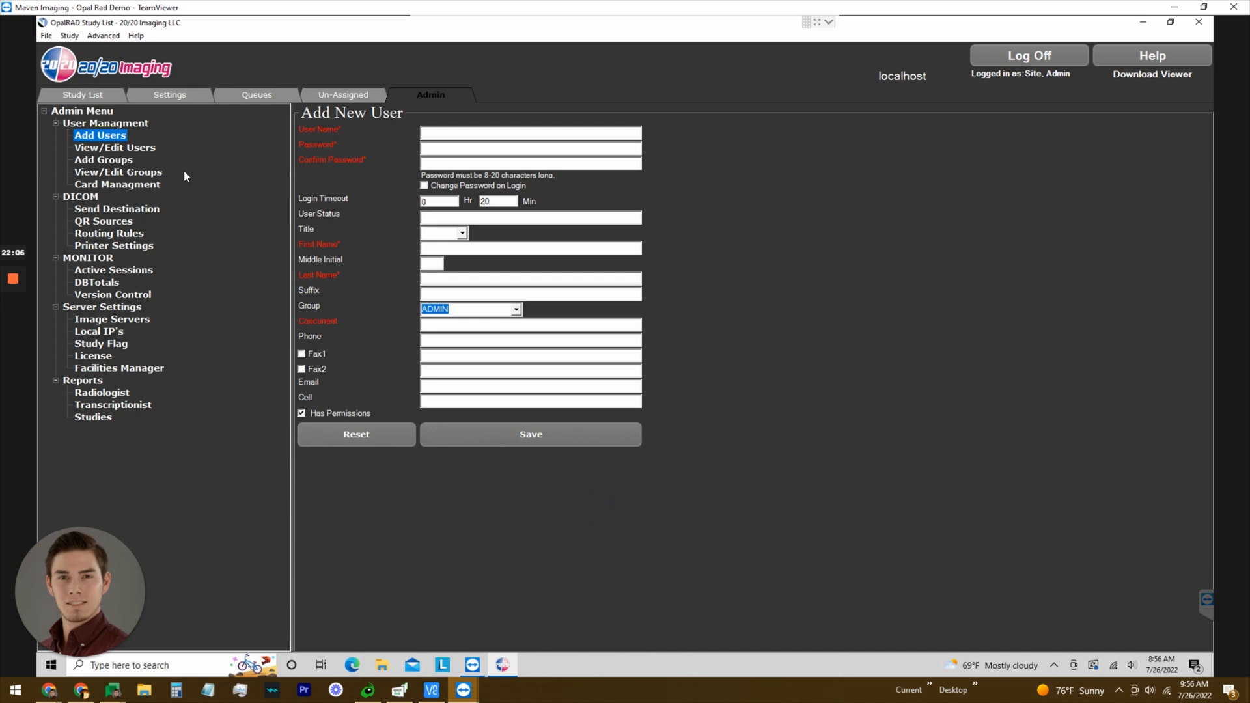
left_click(95, 91)
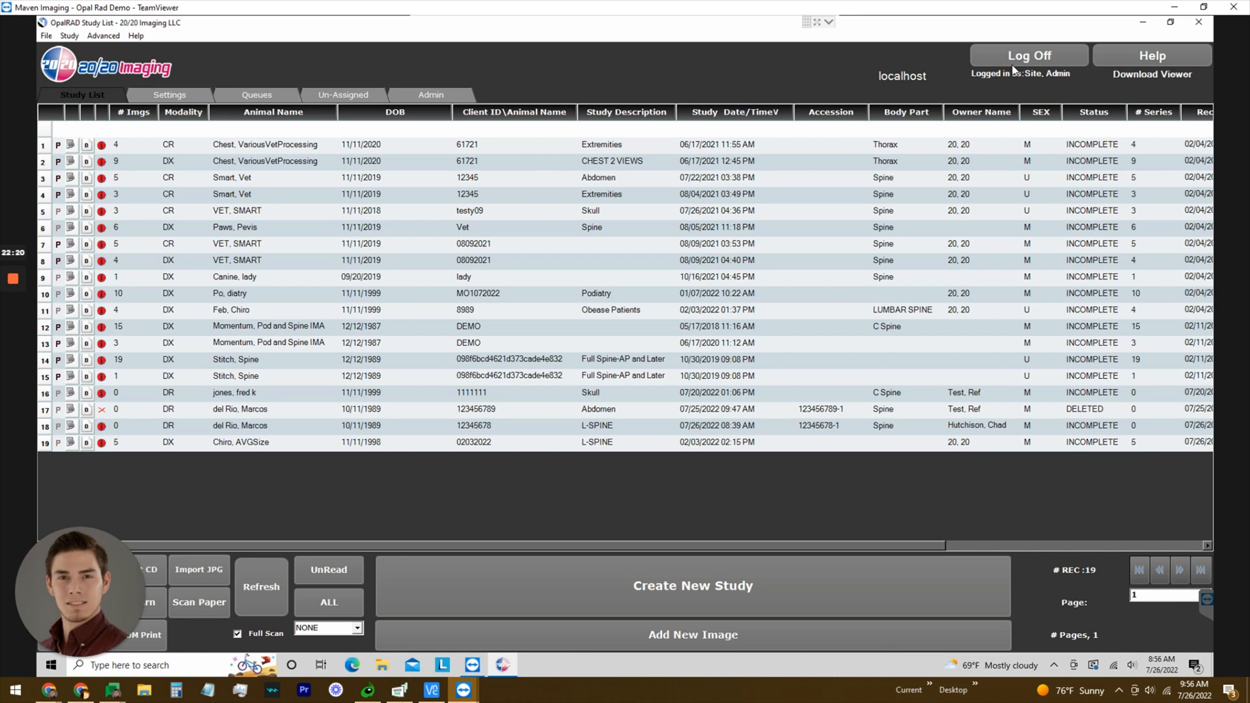
Log off OpalRAD and close the OpalRAD Login dialog.
left_click(1026, 56)
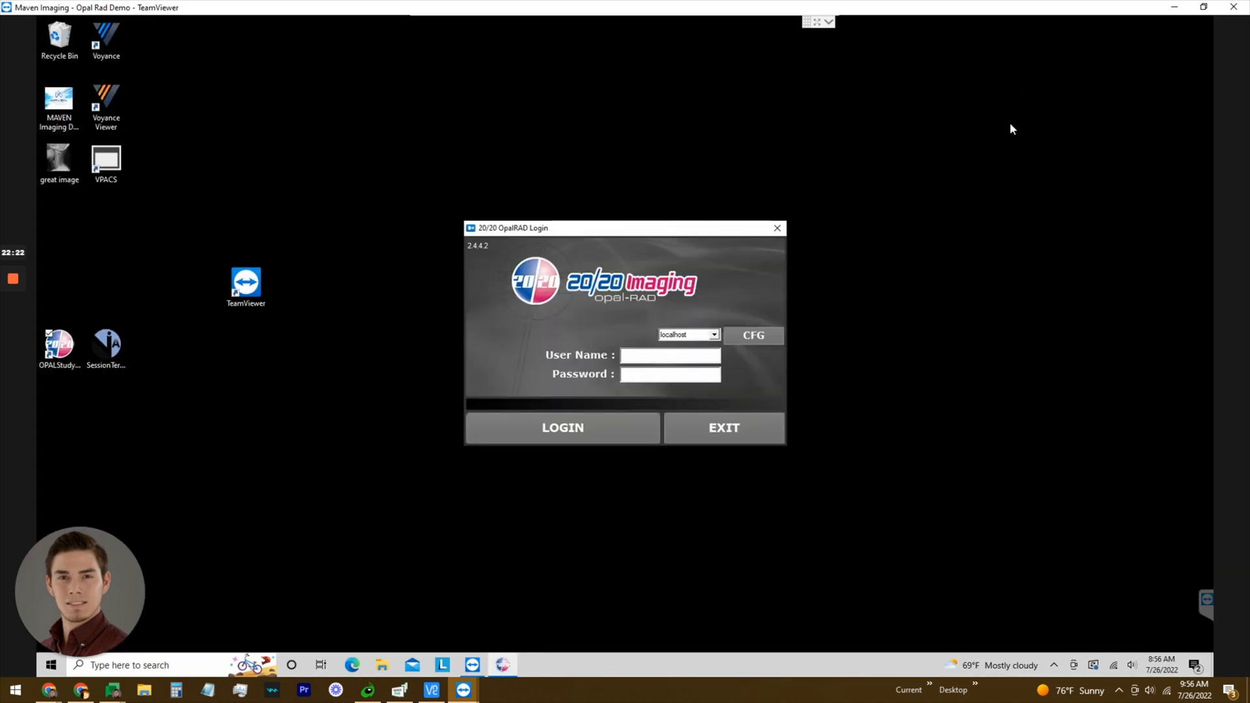
left_click(778, 228)
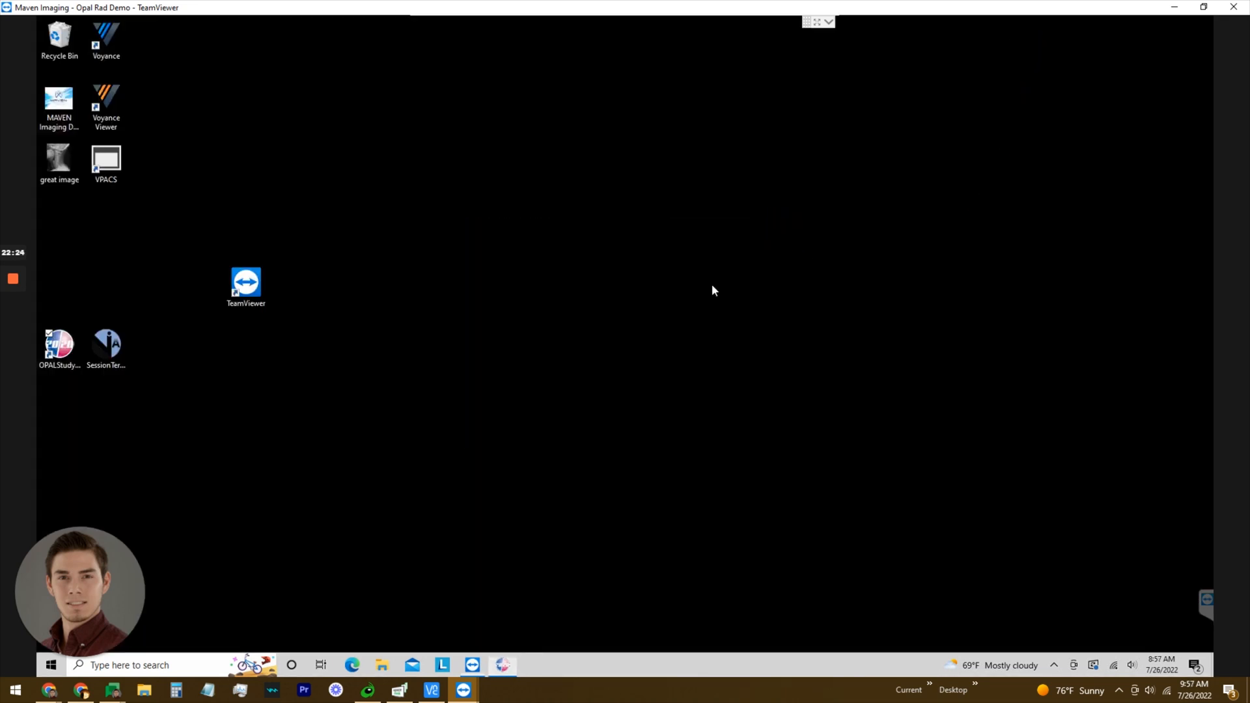